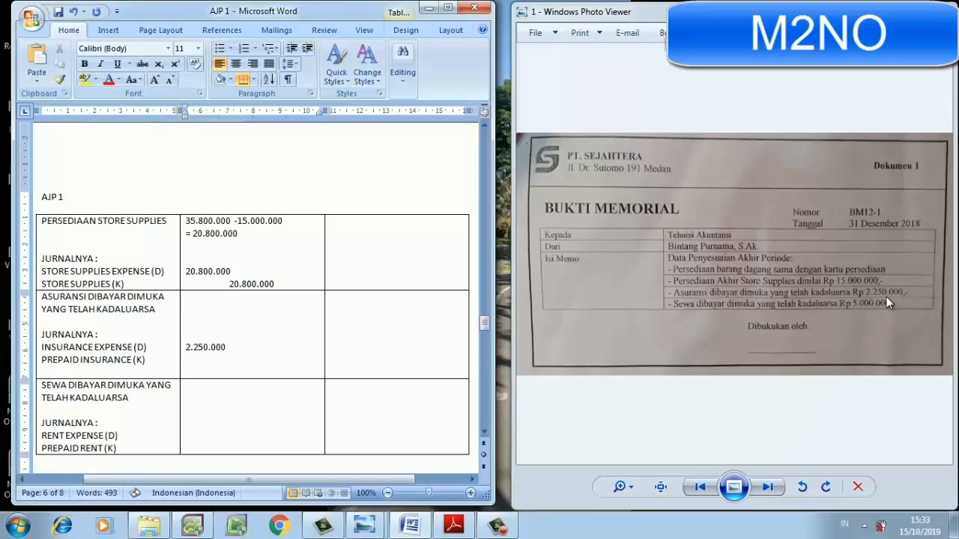
Enter 2.250.000 as the PREPAID INSURANCE credit and 5.000.000 as both the RENT EXPENSE debit and PREPAID RENT credit in the AJP 1 table
text(2.250.000)
key(Down)
click(209, 434)
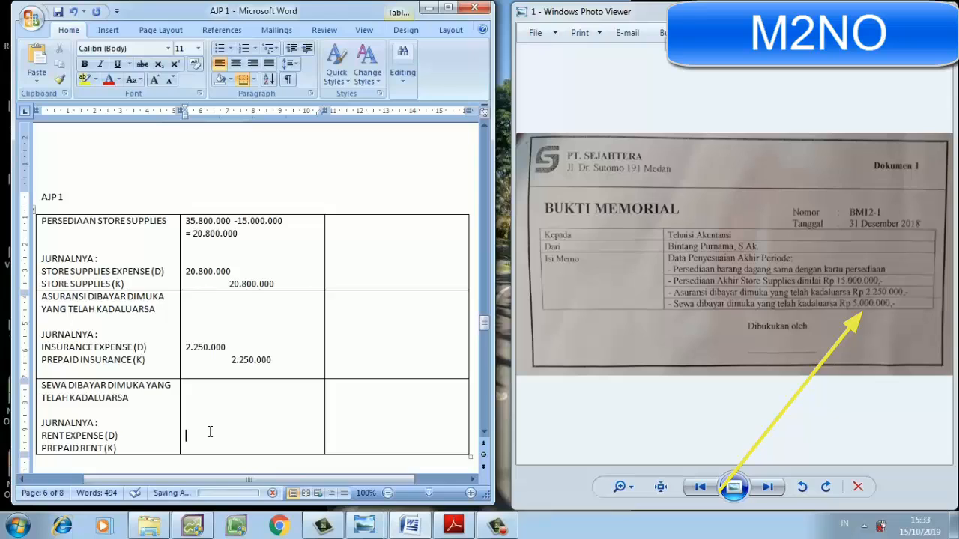
text(5.000)
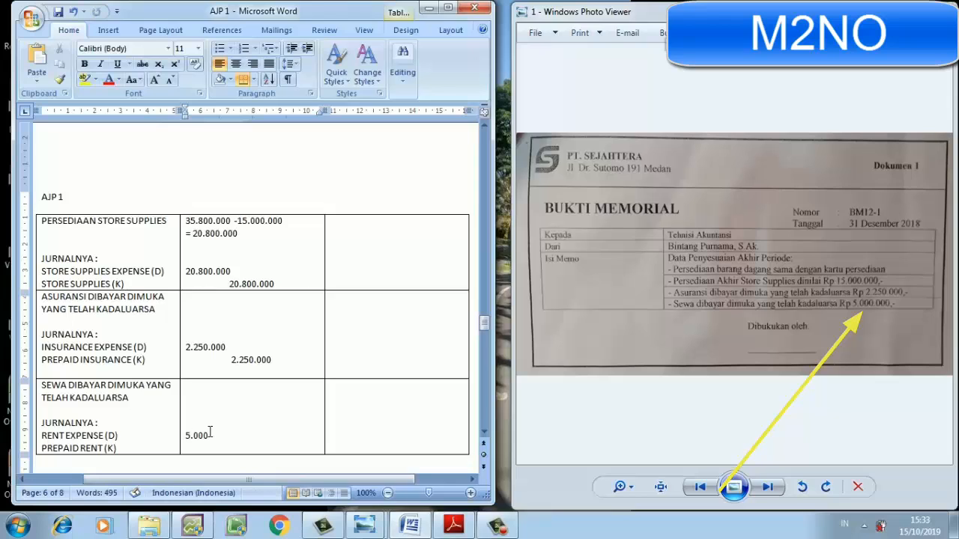
text(.0)
key(Return)
key(ctrl+Tab)
text(5.000.000)
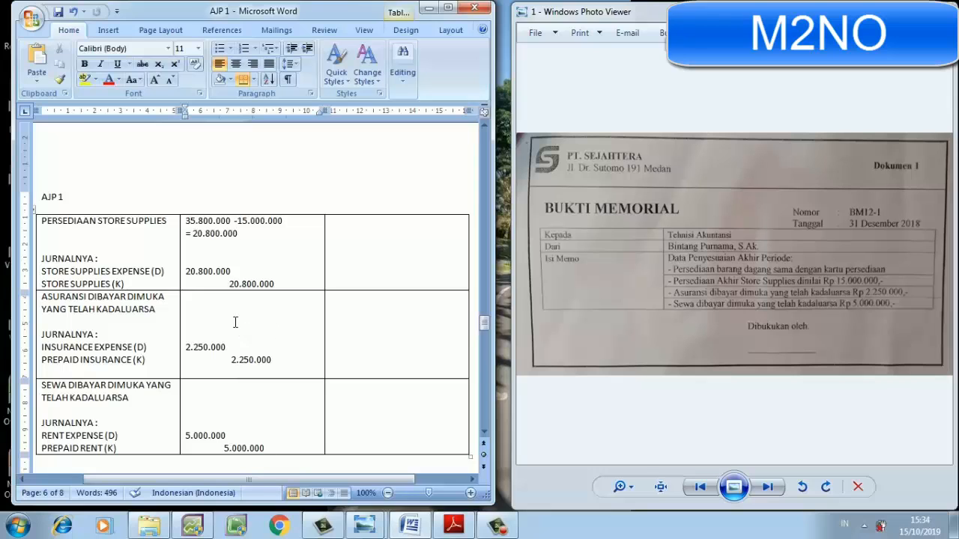
drag(103, 307, 30, 268)
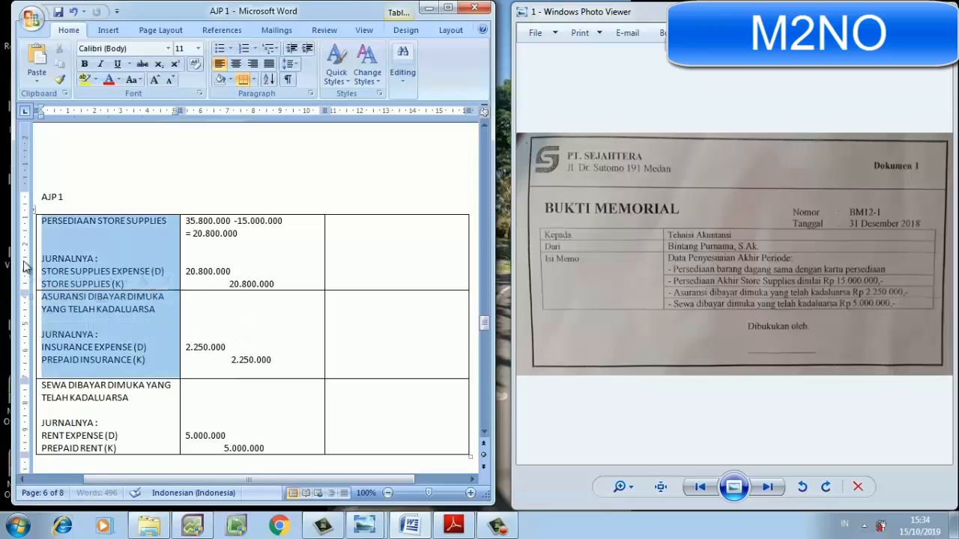
click(64, 255)
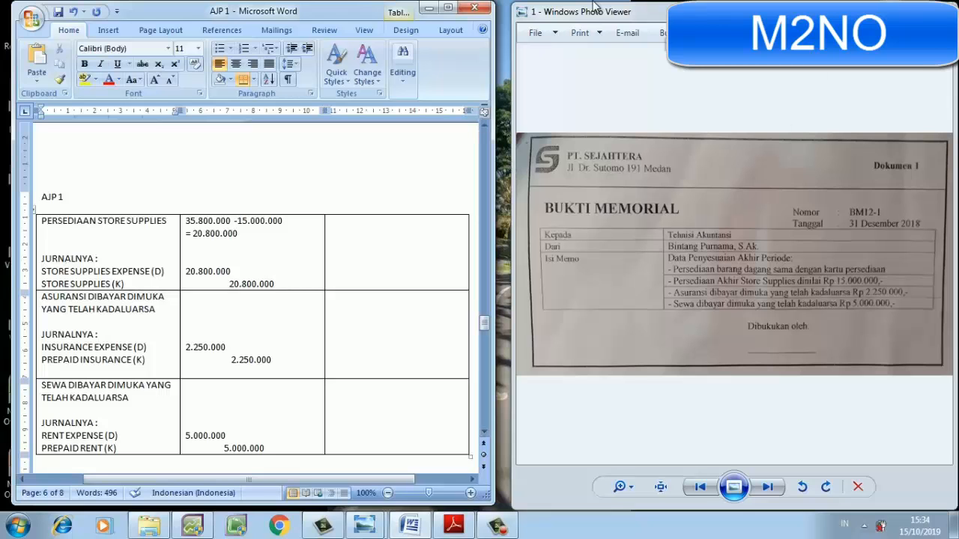
Move and narrow the Word window so it sits beside AccountRight Plus, and switch to the AccountRight Plus journal entry
drag(358, 13, 828, 13)
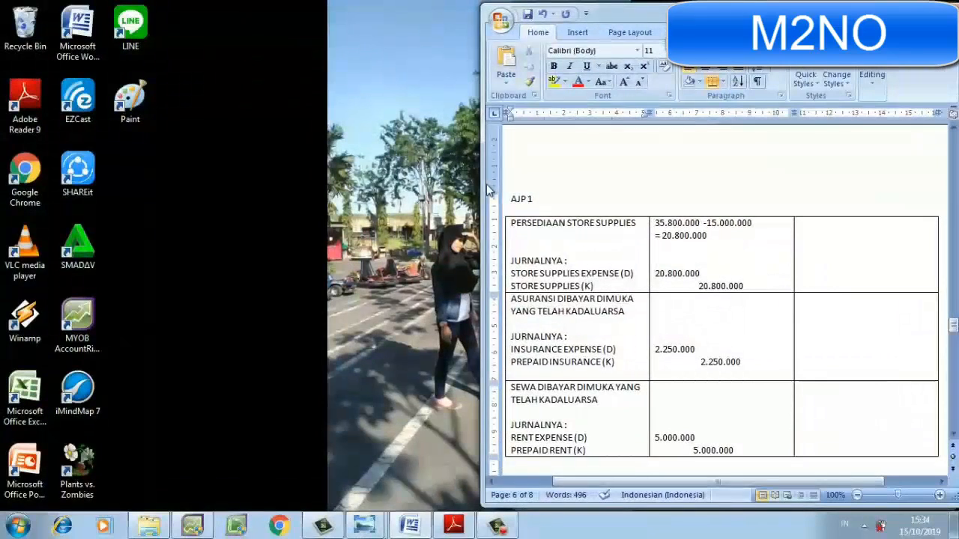
drag(485, 182, 513, 190)
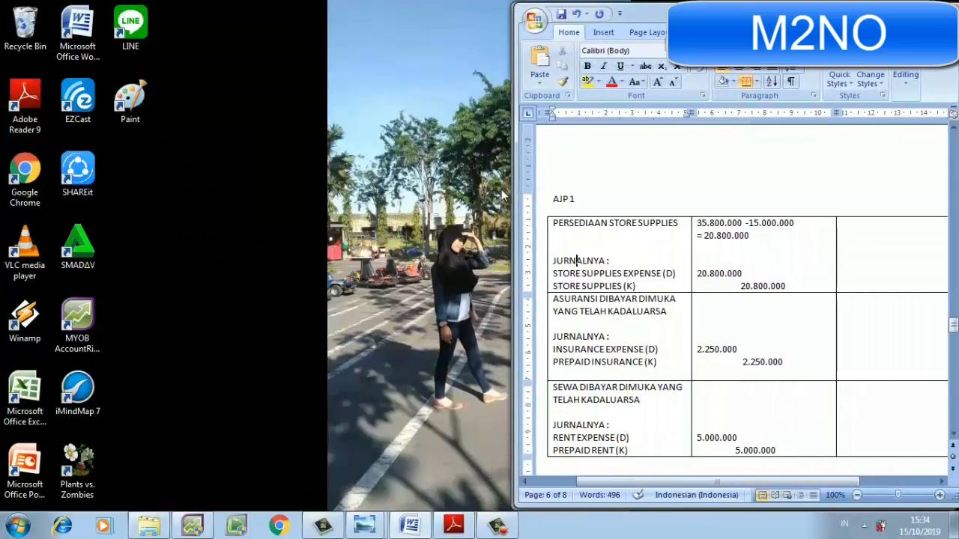
click(192, 526)
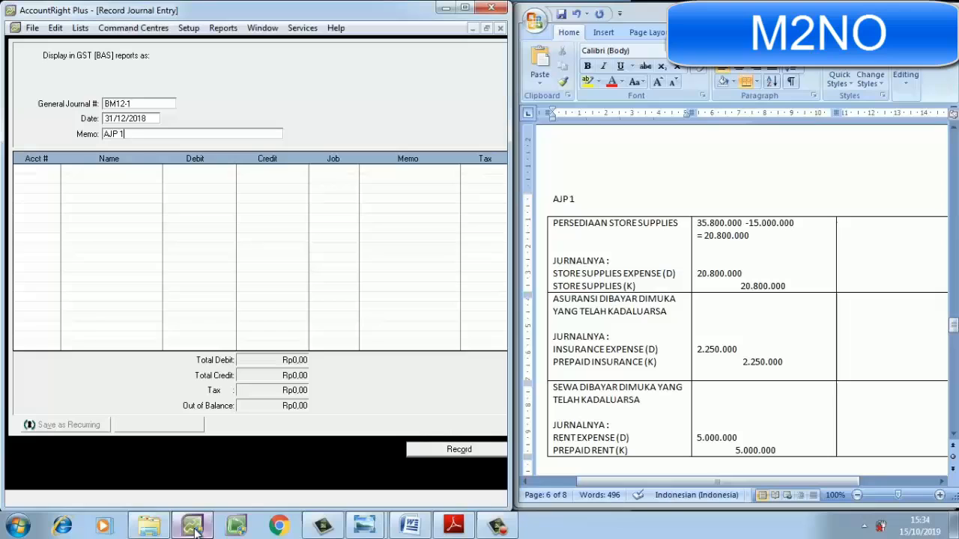
Add account 6-1500 STORE SUPPLIES EXPENSE as the first line of the journal entry
click(53, 175)
click(54, 170)
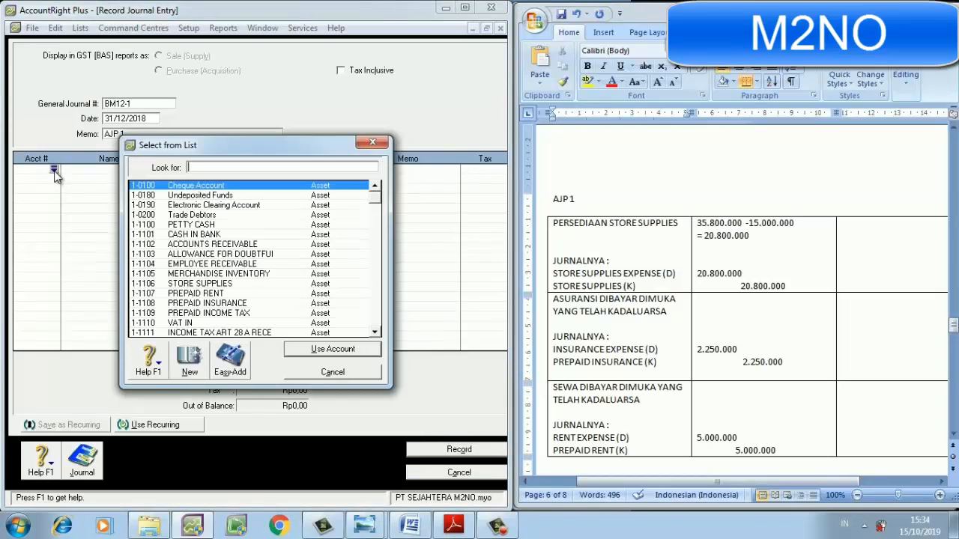
click(238, 232)
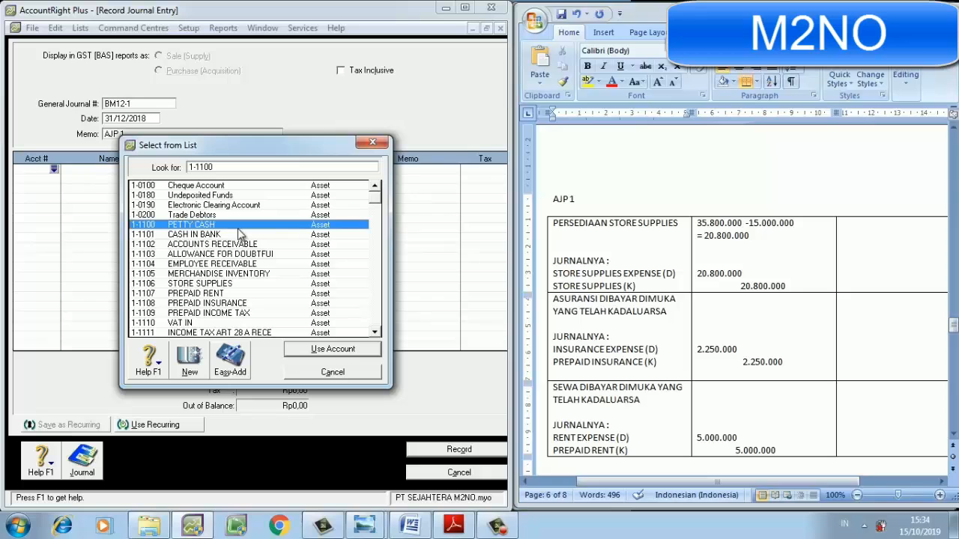
key(Down)
key(Down)
key(Down)
key(Down)
key(Down)
key(Down)
key(Down)
key(Down)
key(Down)
key(Down)
key(Down)
key(Down)
key(Down)
key(Down)
key(Down)
key(Down)
key(Down)
key(Down)
key(Down)
key(Down)
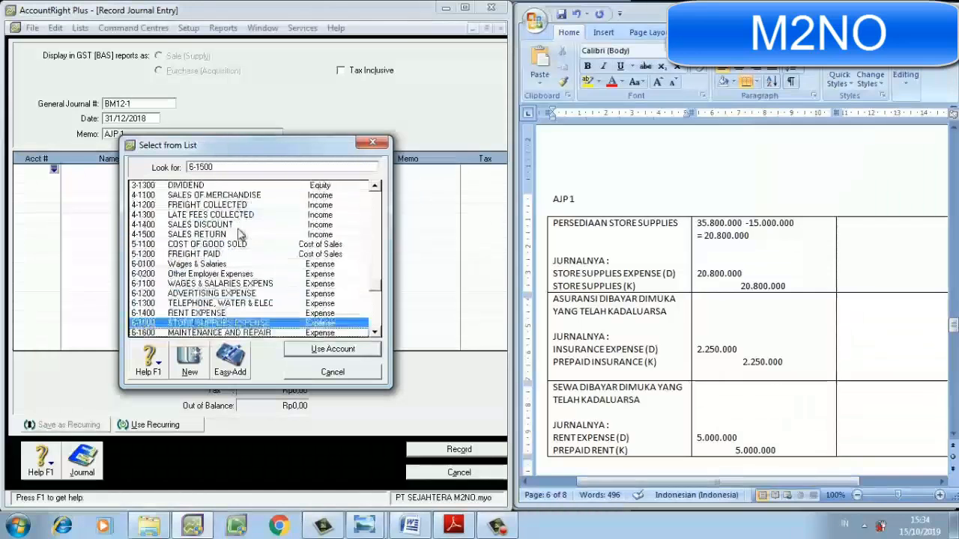
key(Down)
key(Up)
key(Up)
key(Up)
key(Up)
key(Up)
key(Up)
key(Up)
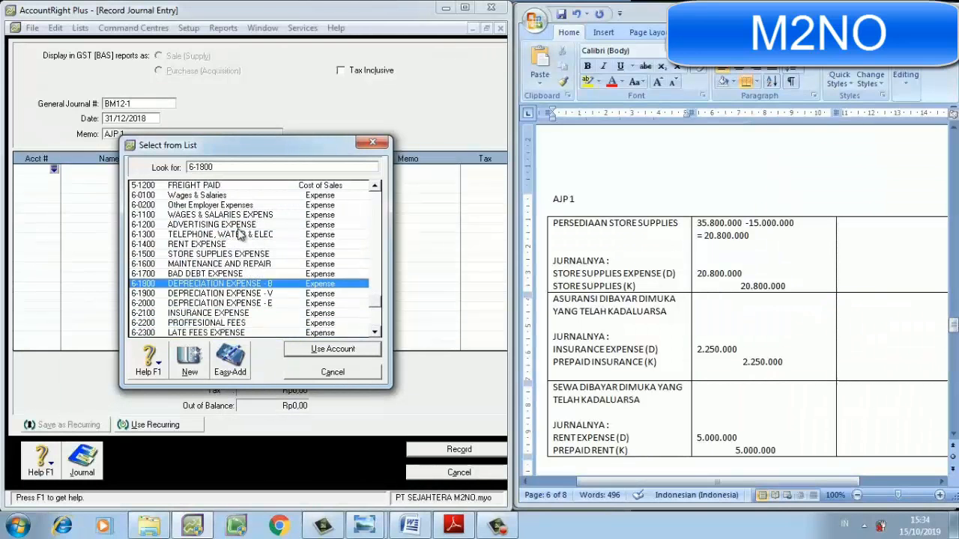
key(Up)
key(Return)
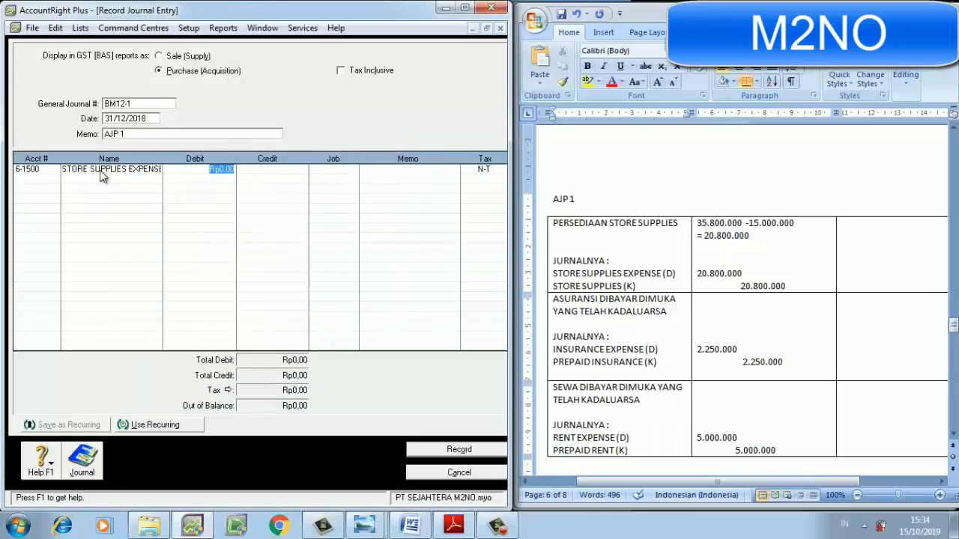
Add account 1-1106 STORE SUPPLIES as the second line of the journal entry
click(54, 179)
click(54, 179)
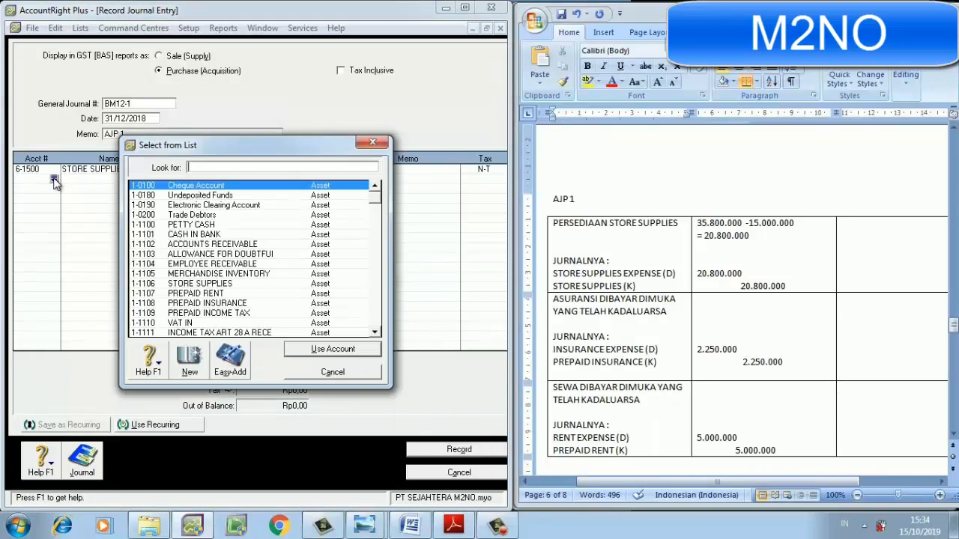
double_click(218, 284)
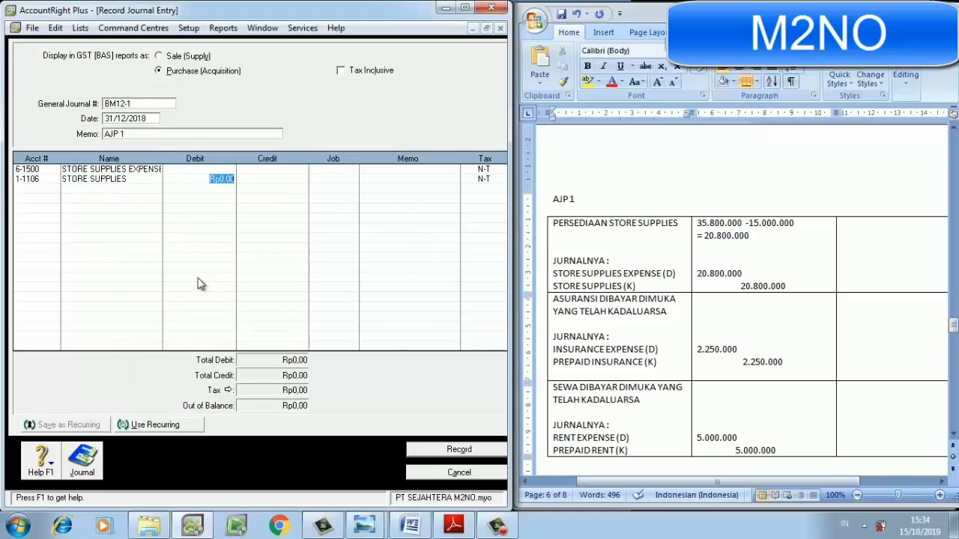
Add account 6-2100 INSURANCE EXPENSE as the third line of the journal entry
click(53, 189)
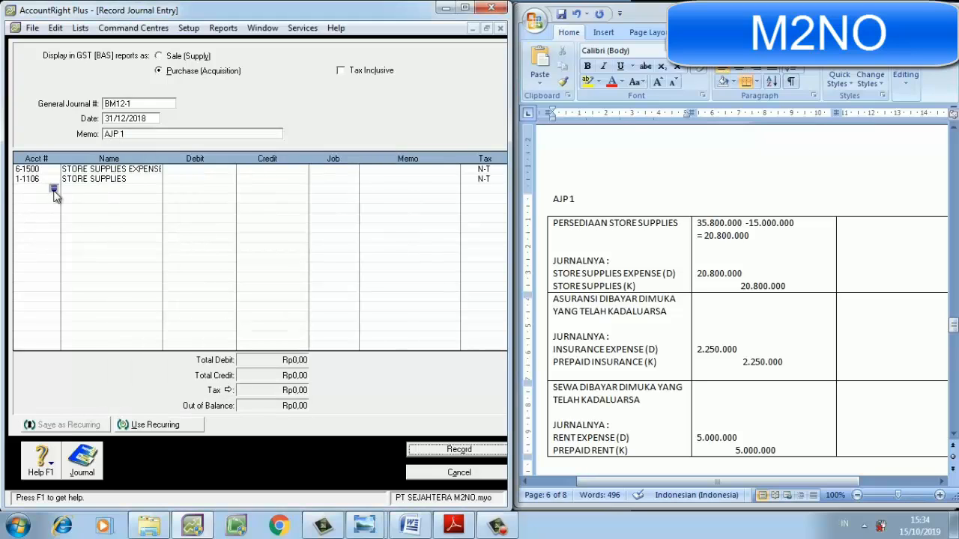
click(54, 190)
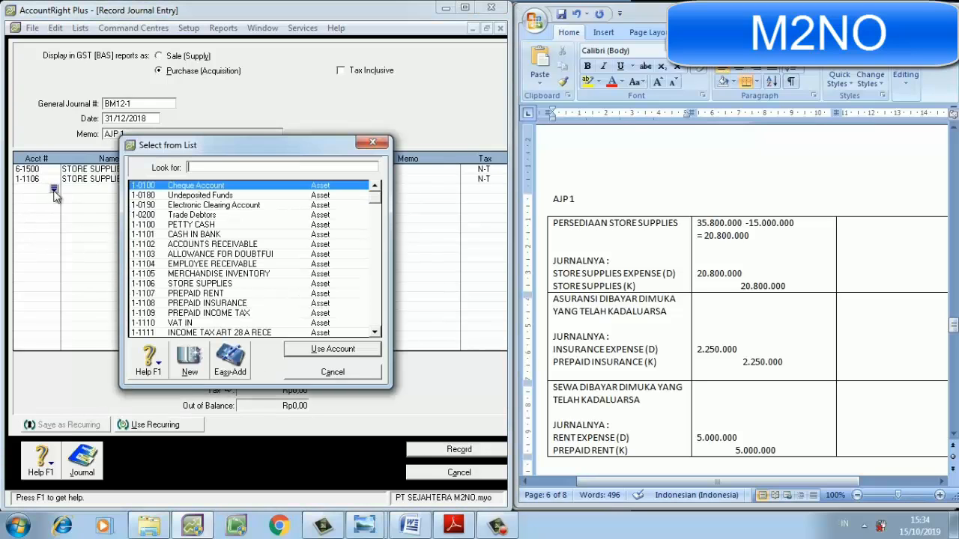
click(205, 247)
key(Down)
key(Down)
key(Down)
key(Down)
key(Down)
key(Down)
key(Down)
key(Down)
key(Down)
key(Down)
key(Down)
key(Down)
key(Down)
key(Down)
key(Down)
key(Down)
key(Down)
key(Down)
key(Down)
key(Down)
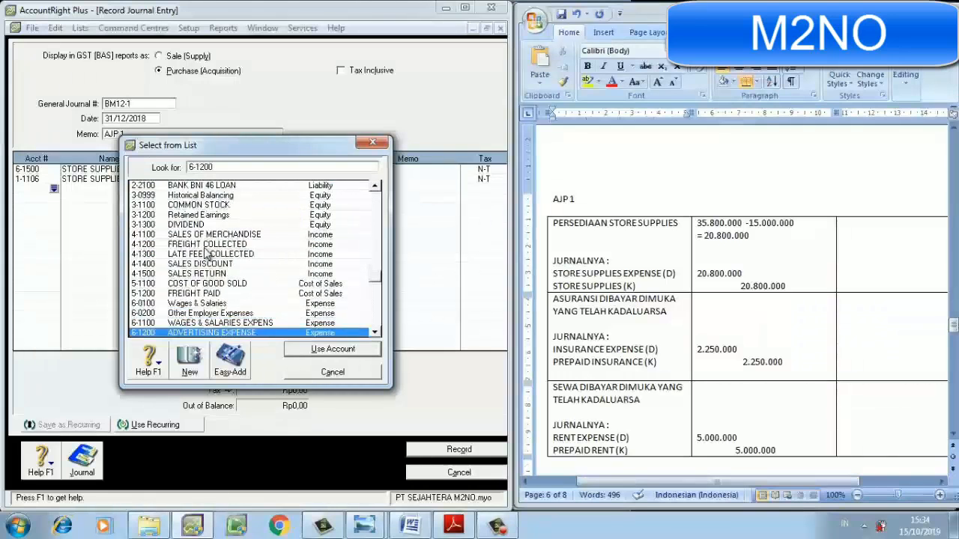
key(Down)
key(Down)
key(Down)
key(Down)
key(Down)
key(Down)
key(Down)
key(Down)
key(Down)
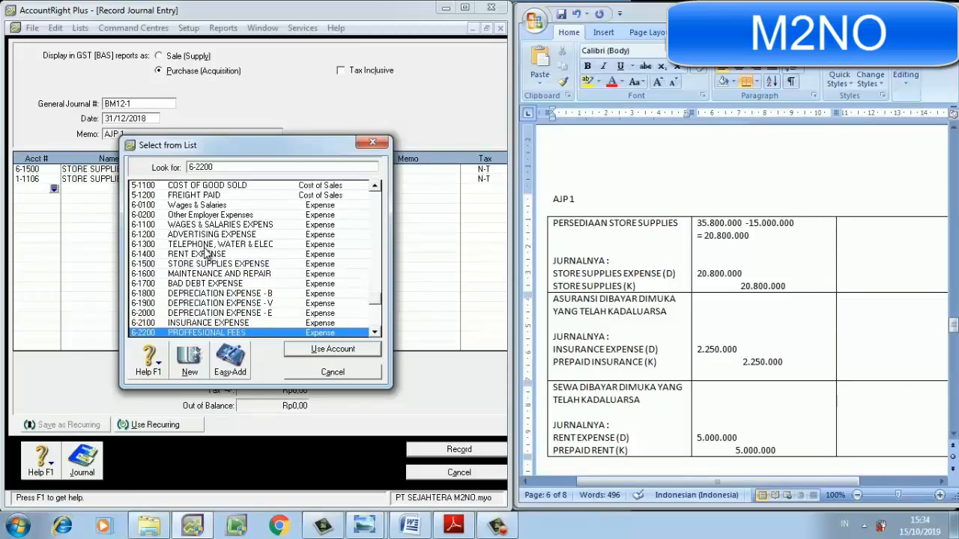
key(Return)
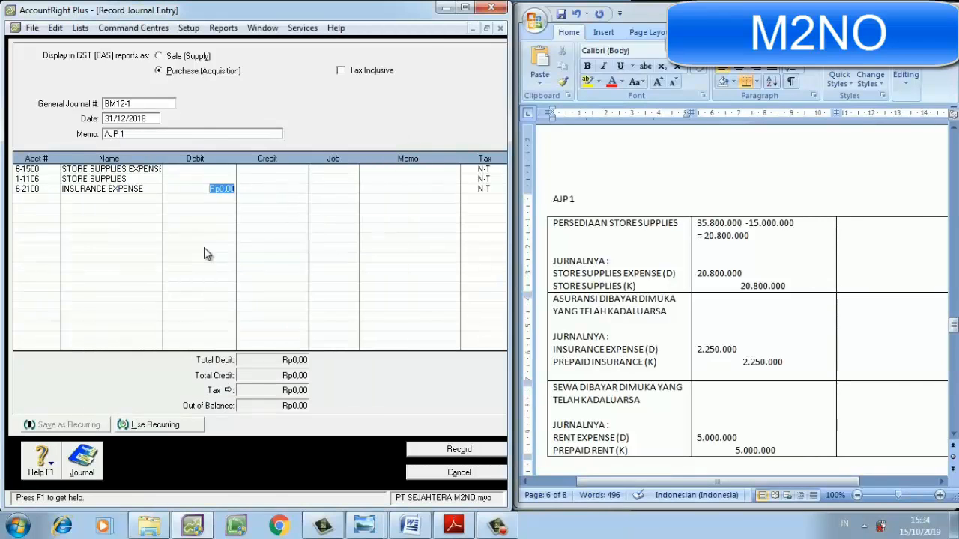
Add account 1-1108 PREPAID INSURANCE as the fourth line of the journal entry
click(52, 200)
click(54, 200)
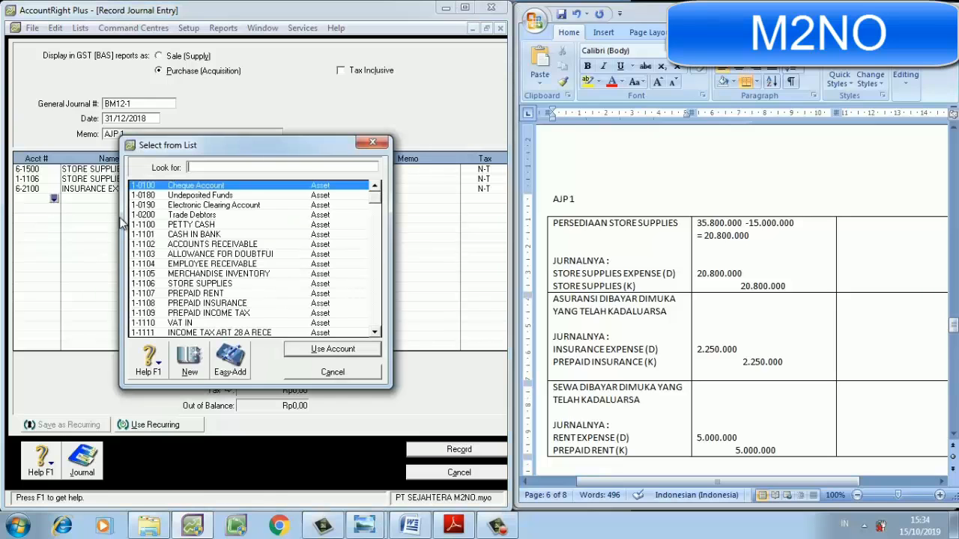
double_click(223, 302)
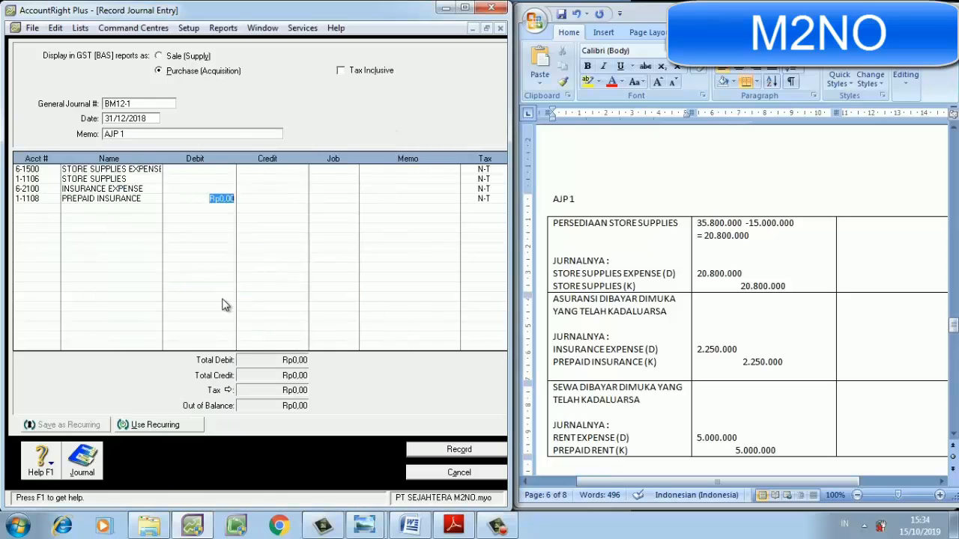
Add account 6-1400 RENT EXPENSE as the fifth line of the journal entry
click(57, 209)
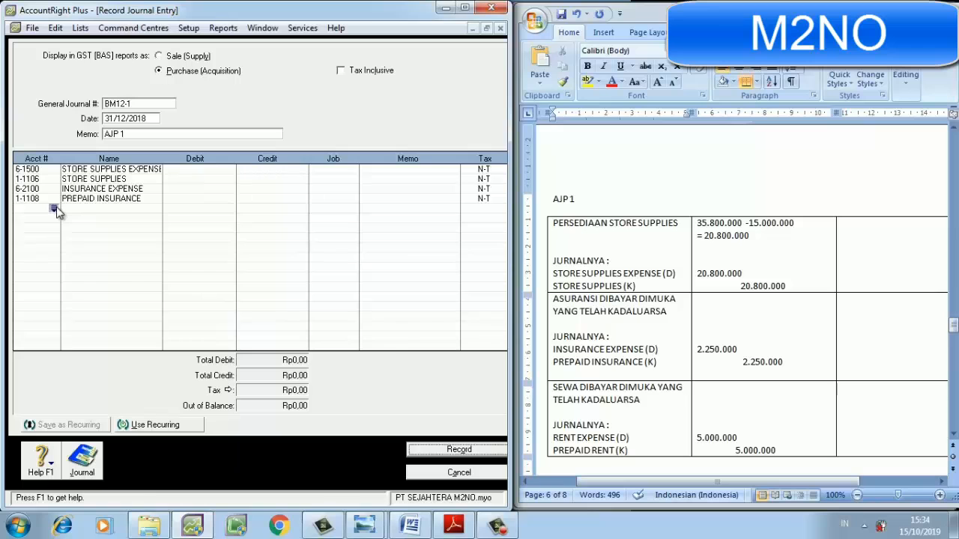
click(55, 208)
click(184, 255)
key(Down)
key(Down)
key(Down)
key(Down)
key(Down)
key(Down)
key(Down)
key(Down)
key(Down)
key(Down)
key(Down)
key(Down)
key(Down)
key(Down)
key(Down)
key(Down)
key(Down)
key(Down)
key(Down)
key(Down)
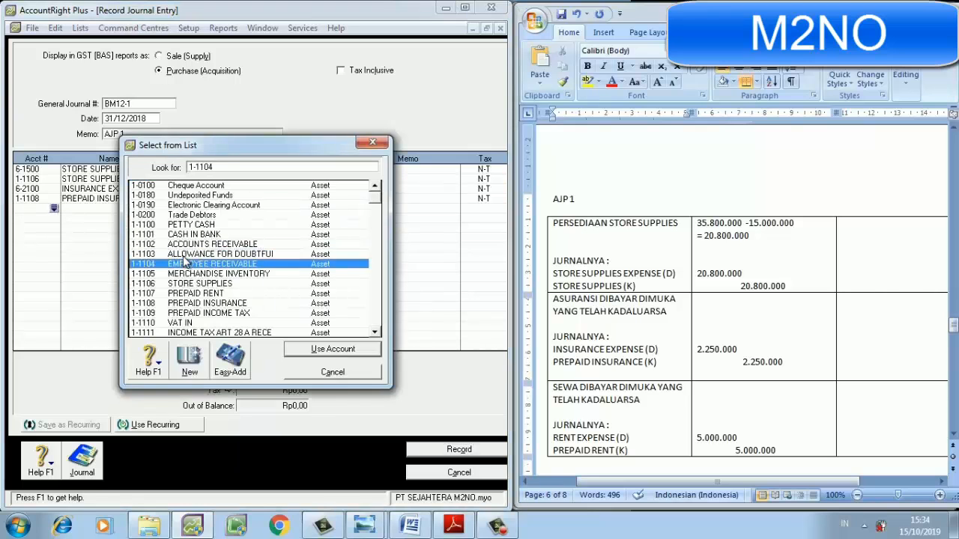
key(Down)
key(Down)
key(Down)
key(Down)
key(Down)
key(Down)
key(Down)
key(Down)
key(Down)
key(Down)
key(Down)
key(Down)
key(Down)
key(Down)
key(Down)
key(Down)
key(Down)
key(Down)
key(Down)
key(Down)
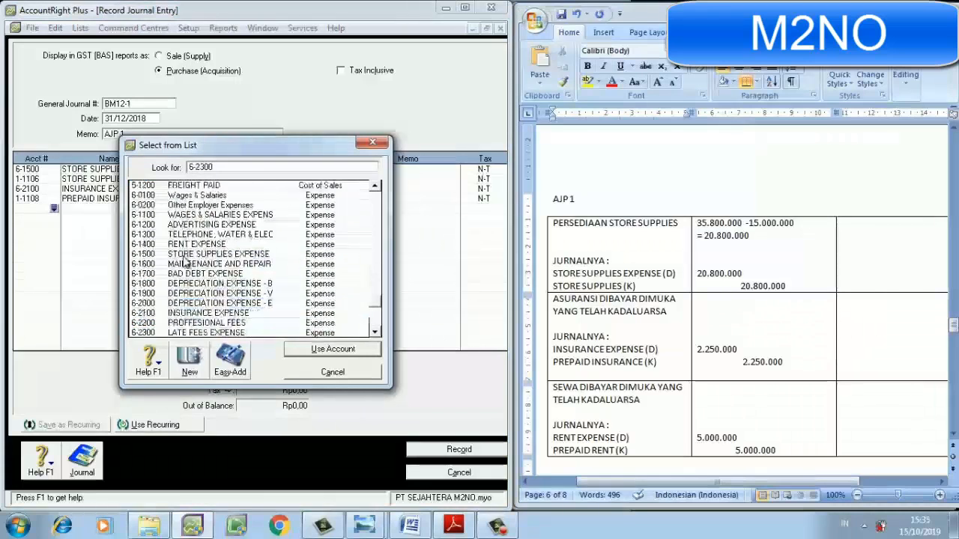
key(Up)
key(Up)
key(Up)
key(Up)
key(Up)
key(Up)
key(Up)
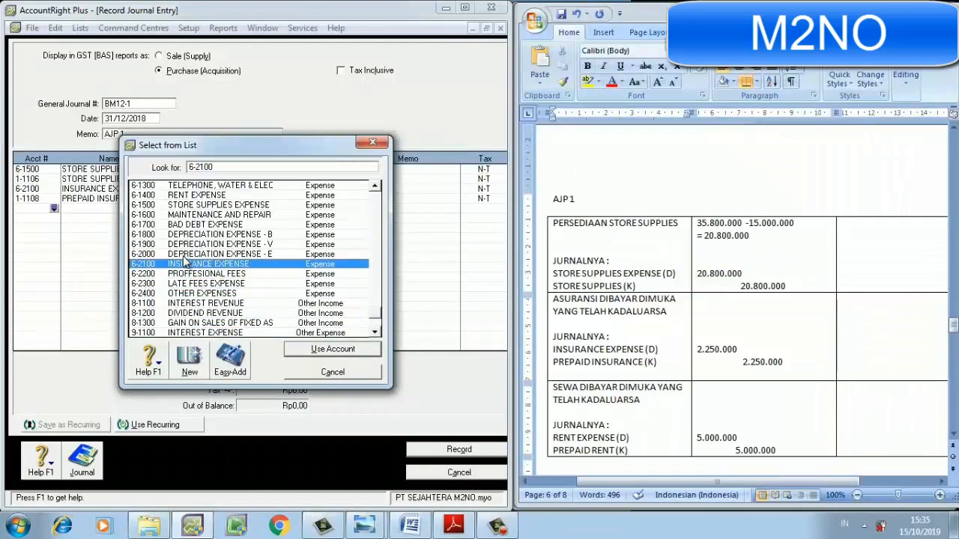
key(Up)
key(Up)
key(Up)
key(Up)
key(Up)
key(Up)
key(Up)
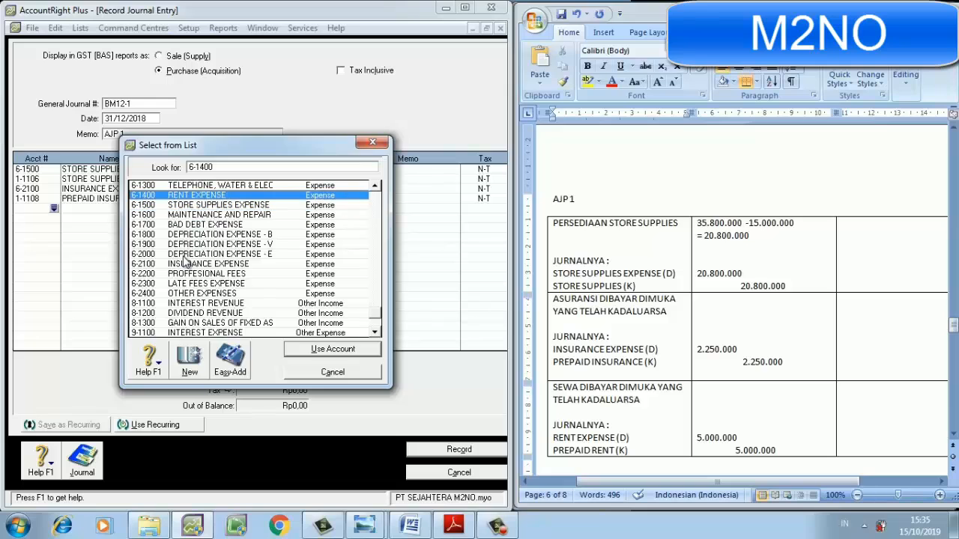
key(Return)
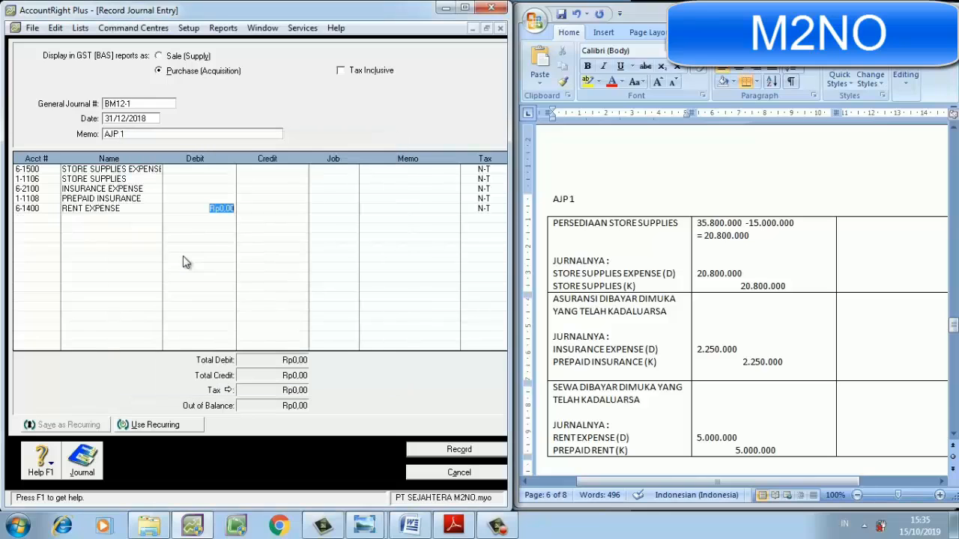
Add account 1-1107 PREPAID RENT as the sixth line of the journal entry
click(54, 219)
click(54, 218)
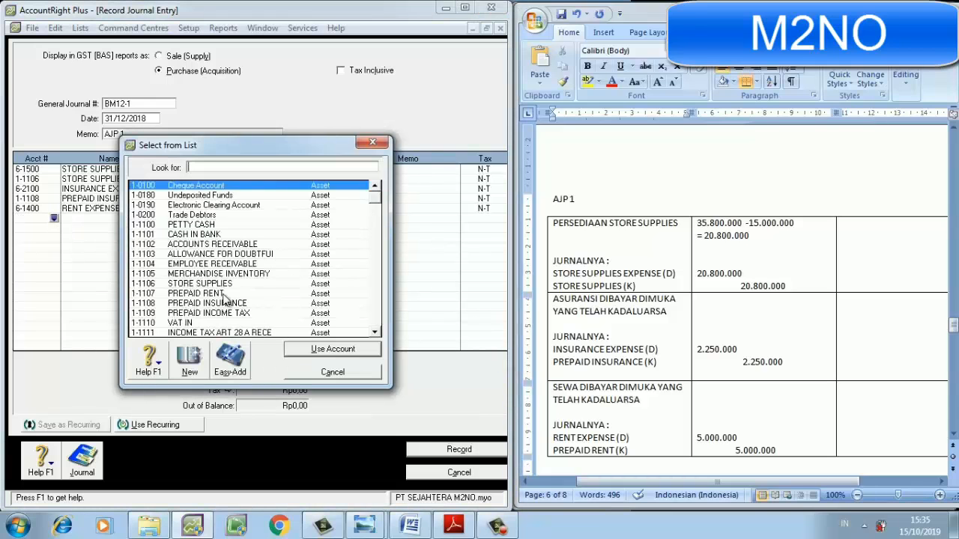
double_click(215, 294)
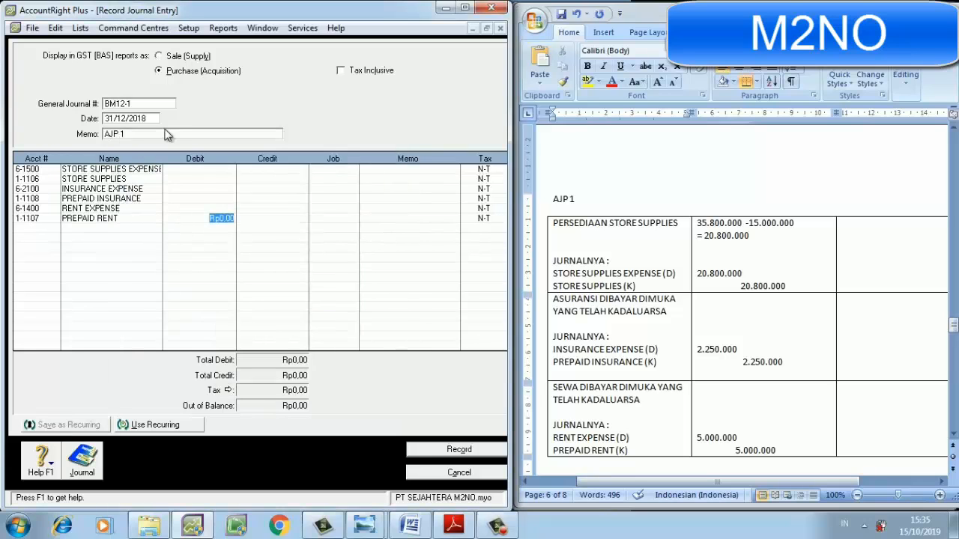
Enter a debit of 20.800.000 for STORE SUPPLIES EXPENSE and the matching credit of 20.800.000 for STORE SUPPLIES
click(199, 179)
key(BackSpace)
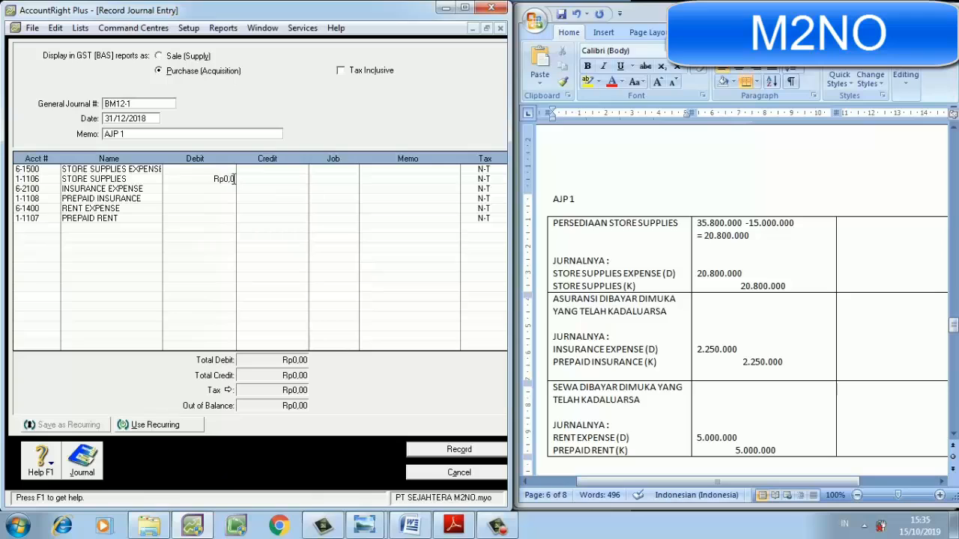
click(230, 169)
text(20.800.)
text(000)
key(Tab)
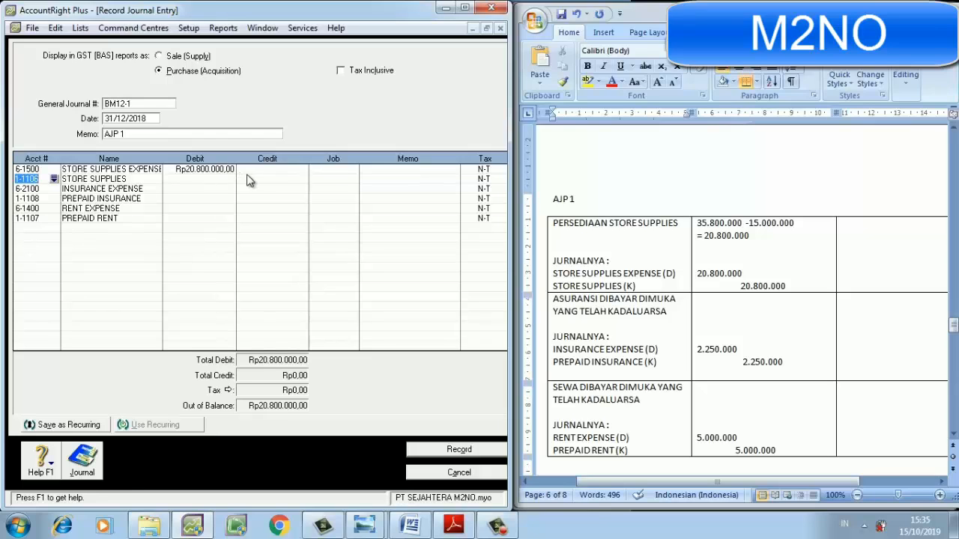
click(248, 177)
key(Return)
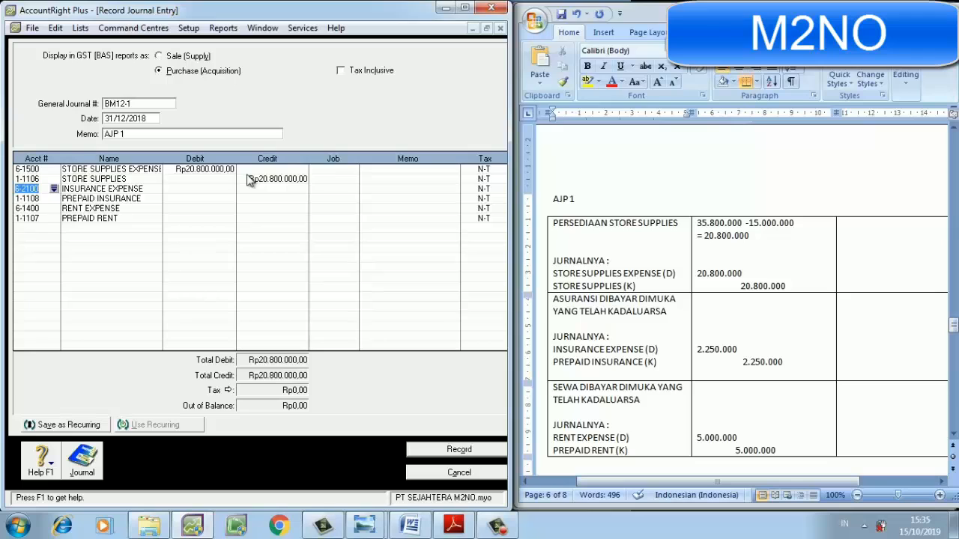
Enter a debit of 2.250.000 on the INSURANCE EXPENSE line of the journal entry
click(221, 189)
text(225)
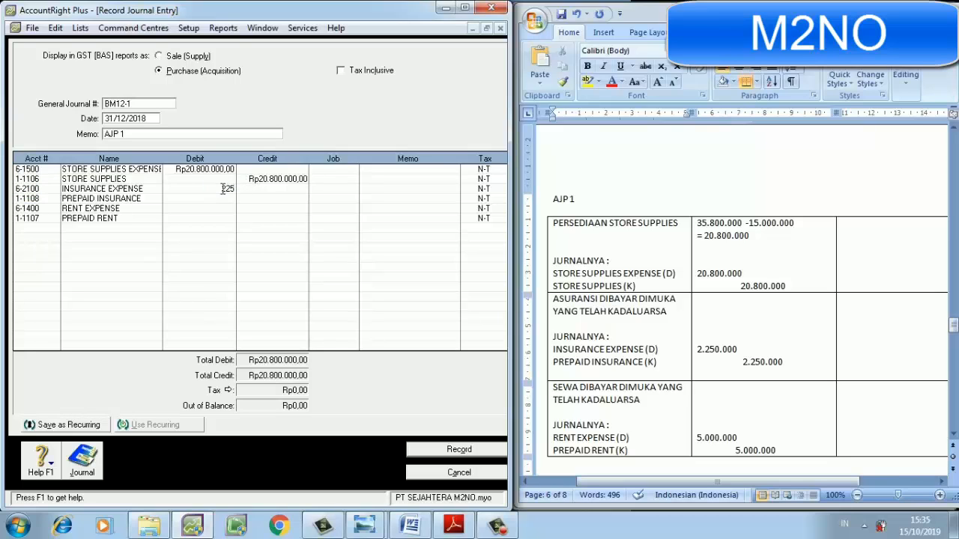
text(0000)
key(Return)
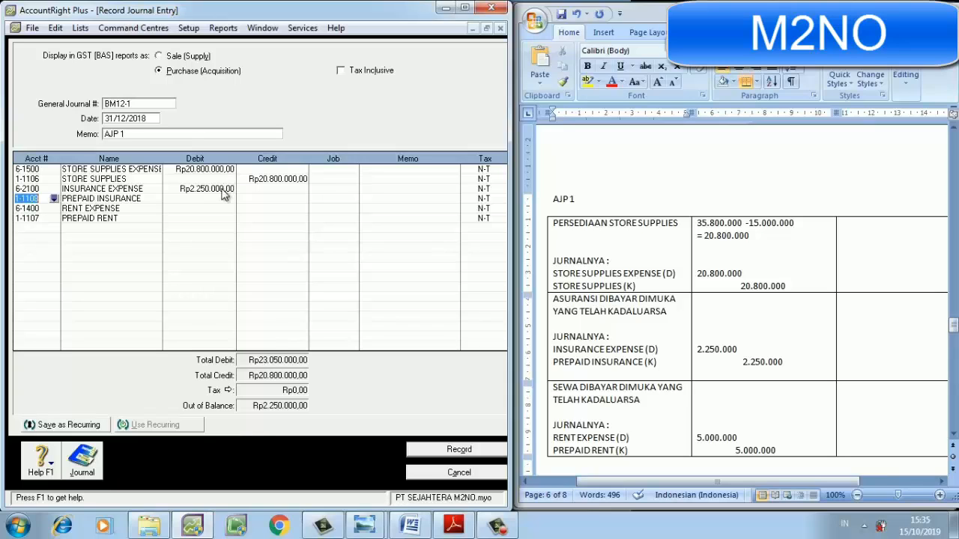
Enter a credit of 2.250.000 on the PREPAID INSURANCE line of the journal entry
click(251, 200)
key(Return)
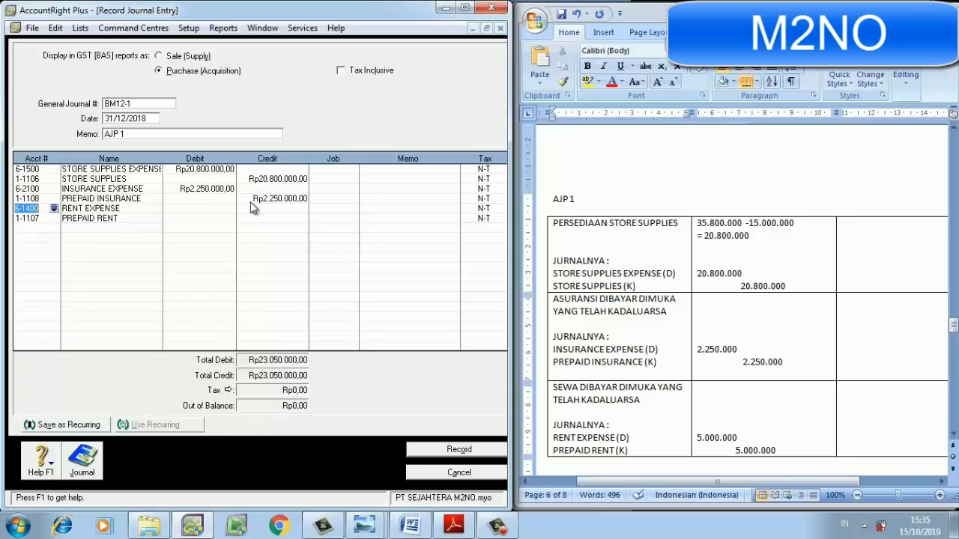
Enter a debit of 5.000.000 for RENT EXPENSE with the matching credit for PREPAID RENT, and record the journal entry
click(220, 209)
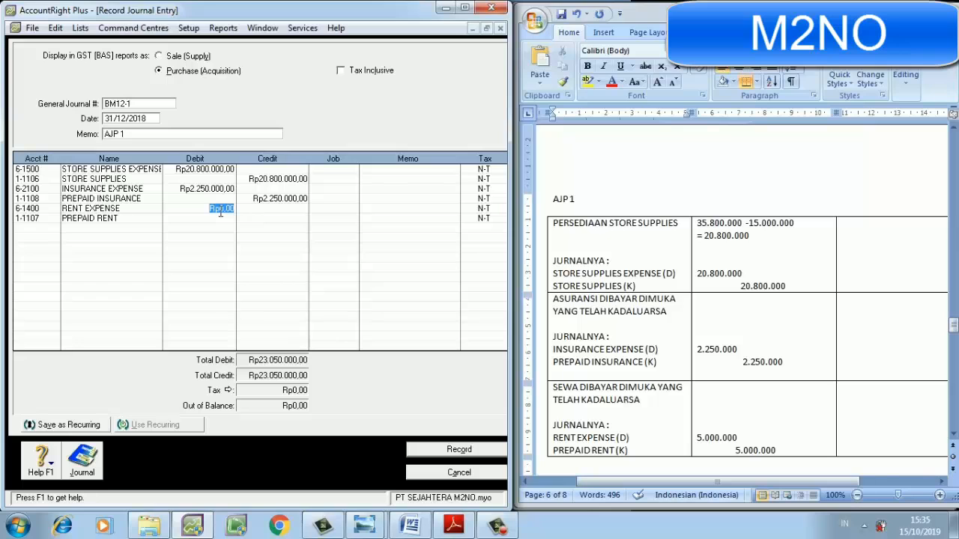
text(5000000)
key(Return)
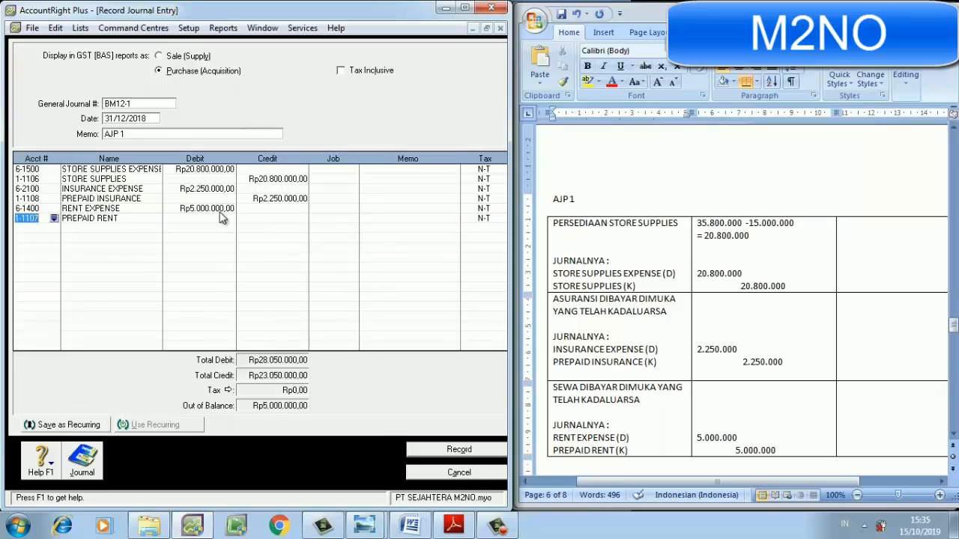
click(253, 219)
key(Return)
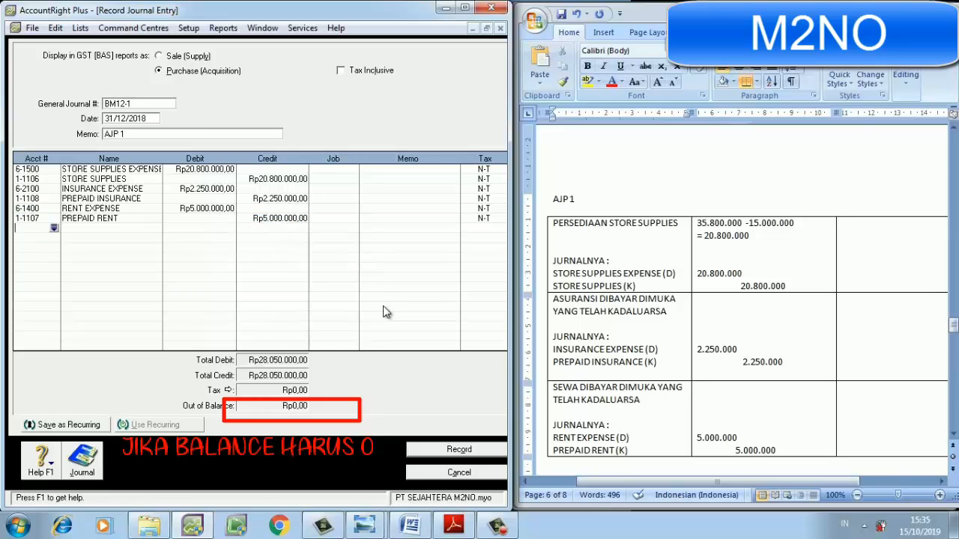
click(460, 452)
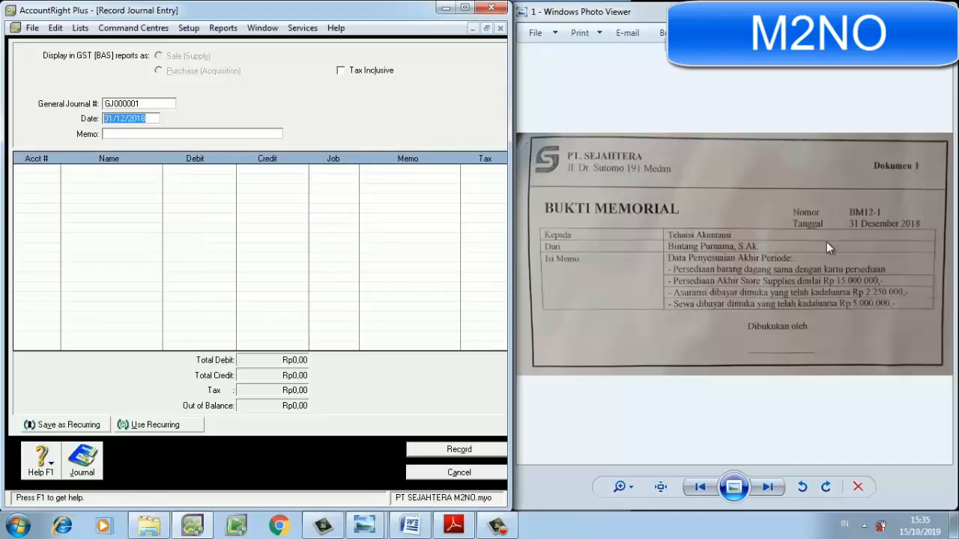
Browse the scanned memorial vouchers in Windows Photo Viewer to bring up Dokumen 2, voucher BM12-2
click(765, 484)
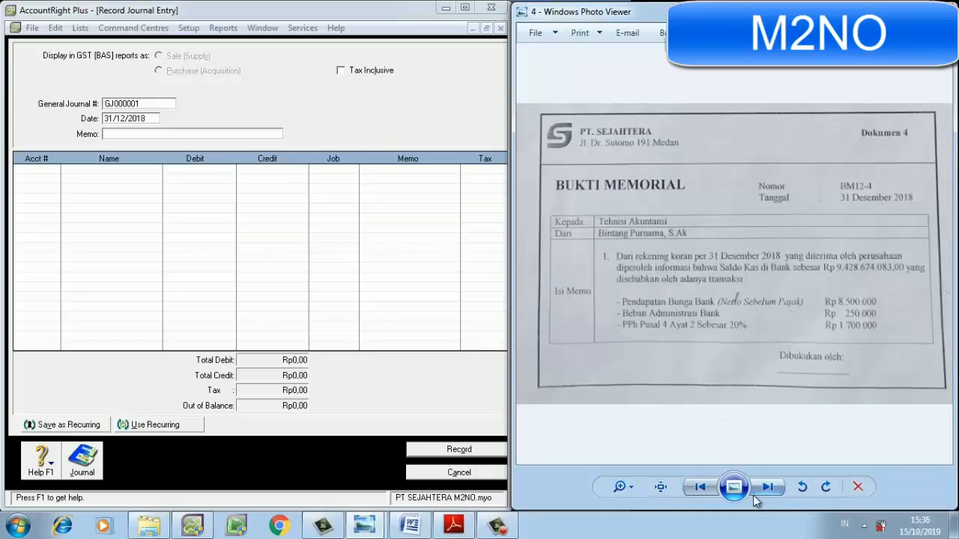
click(698, 488)
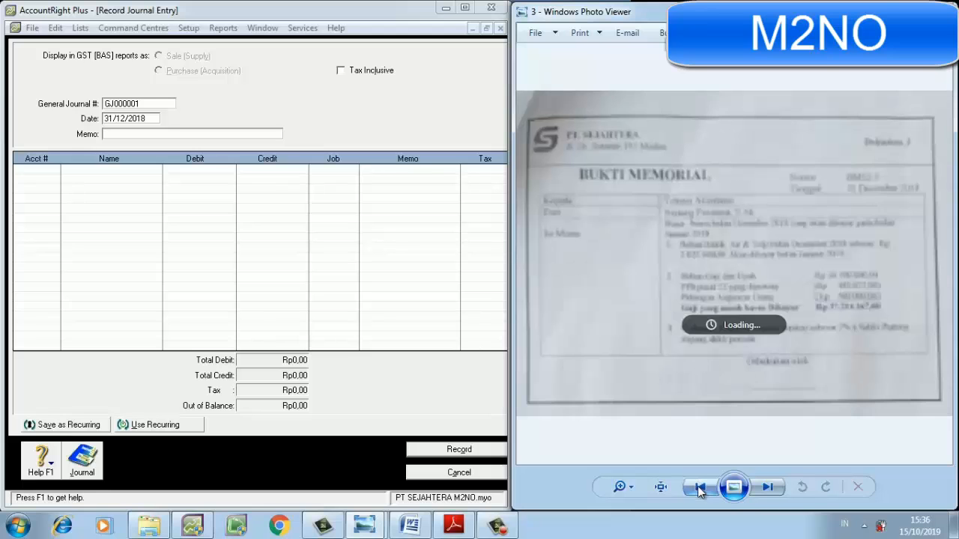
click(698, 488)
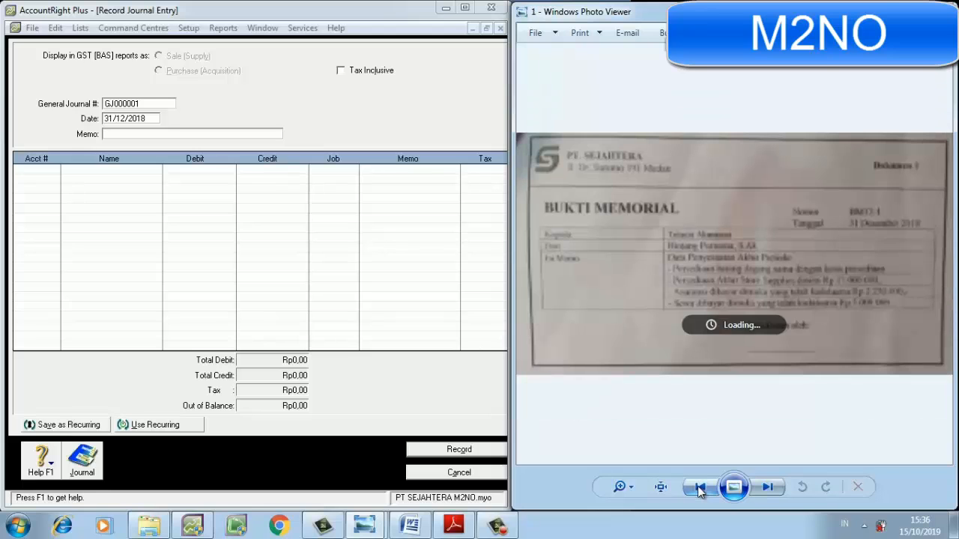
click(770, 487)
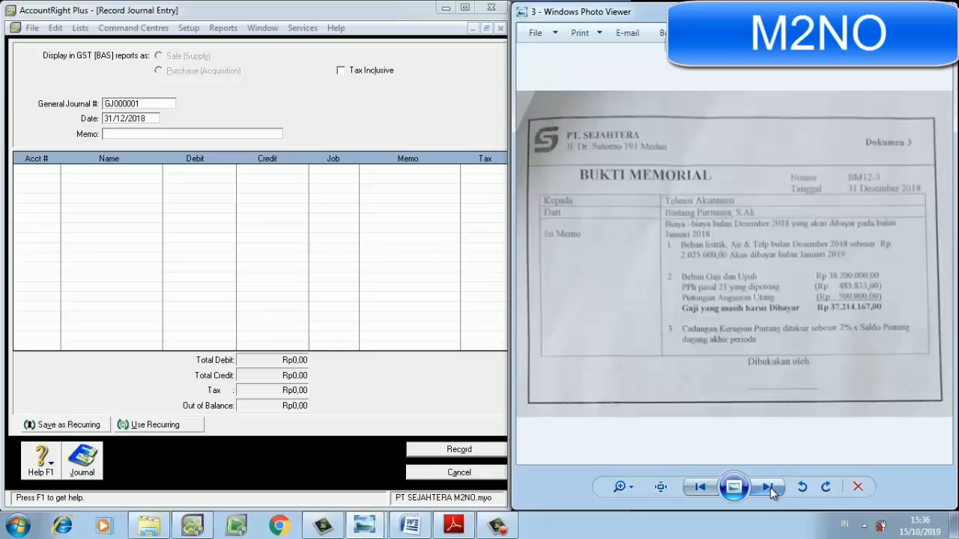
click(770, 488)
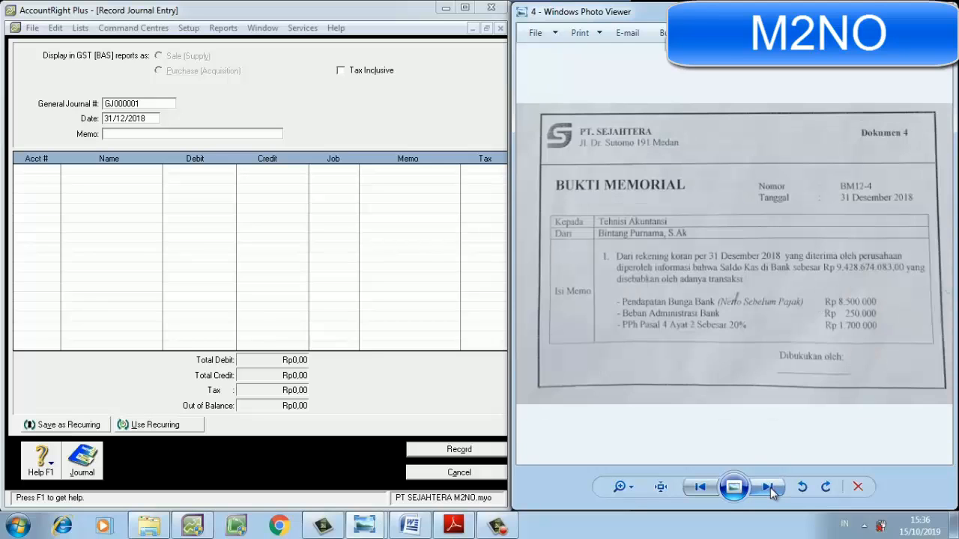
click(771, 487)
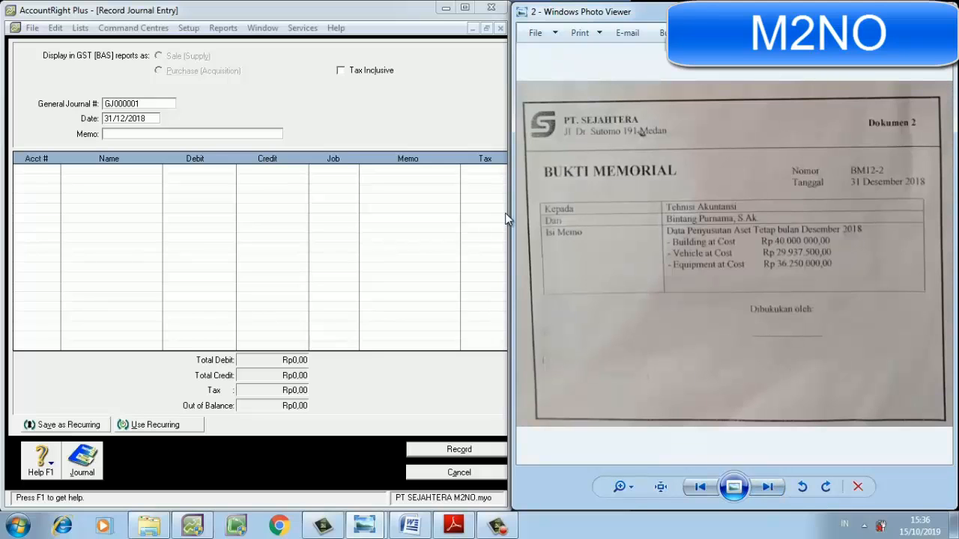
Fill in the new journal entry's header with number BM12-2, date 31/12/2018 and memo AJP 2, dismissing the Windows color scheme prompt
click(166, 103)
text(BM12-2)
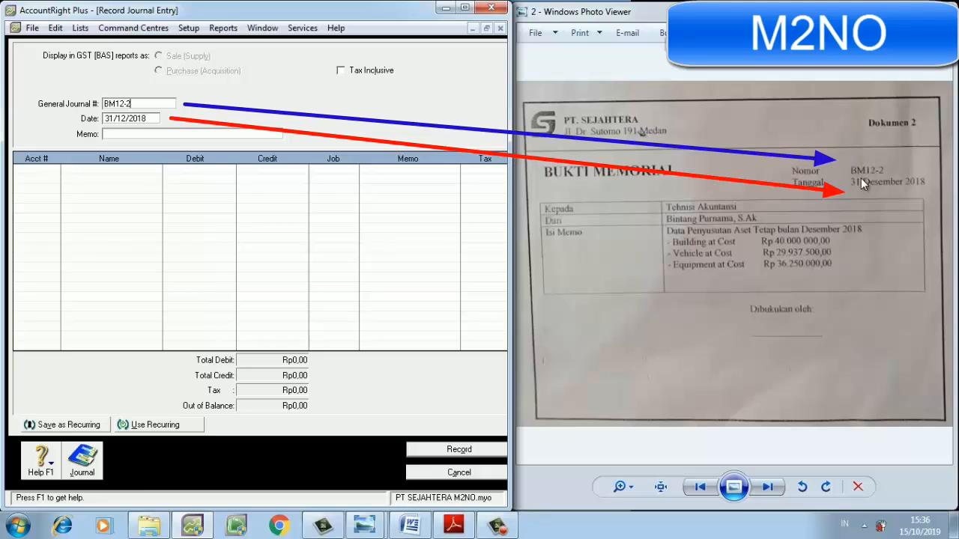
key(Tab)
text(3)
key(Tab)
text(AJP)
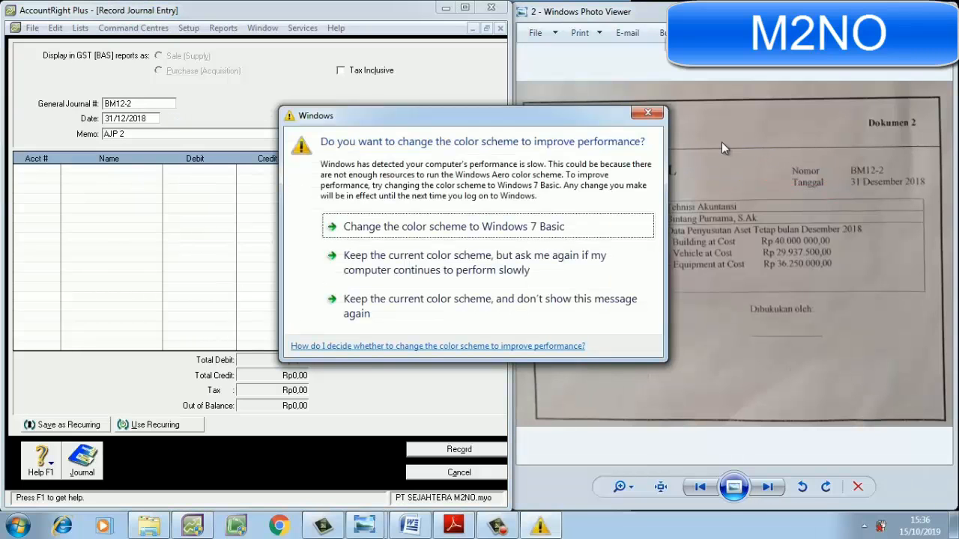
click(646, 113)
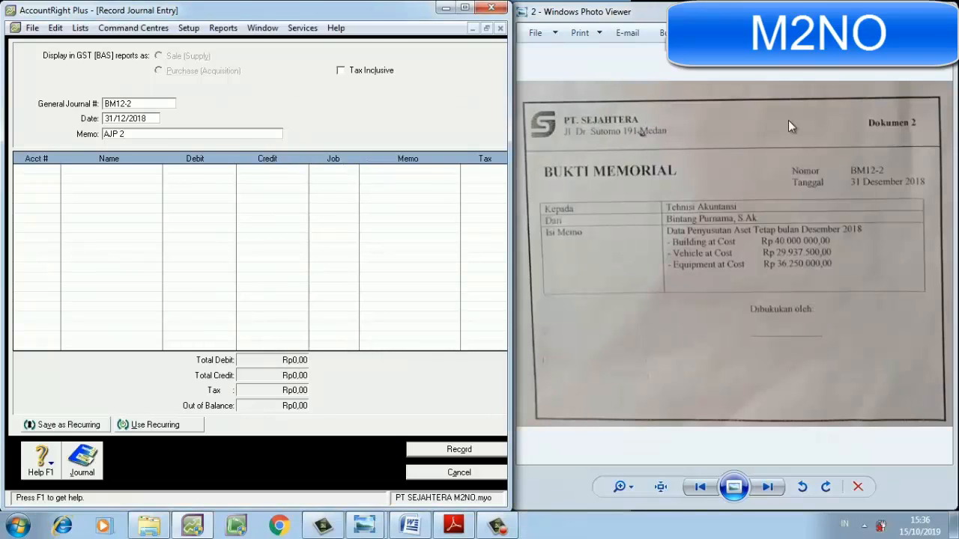
Switch to the AJP 1 document in Word, minimize AccountRight and place the Word window beside the Dokumen 2 voucher
click(410, 526)
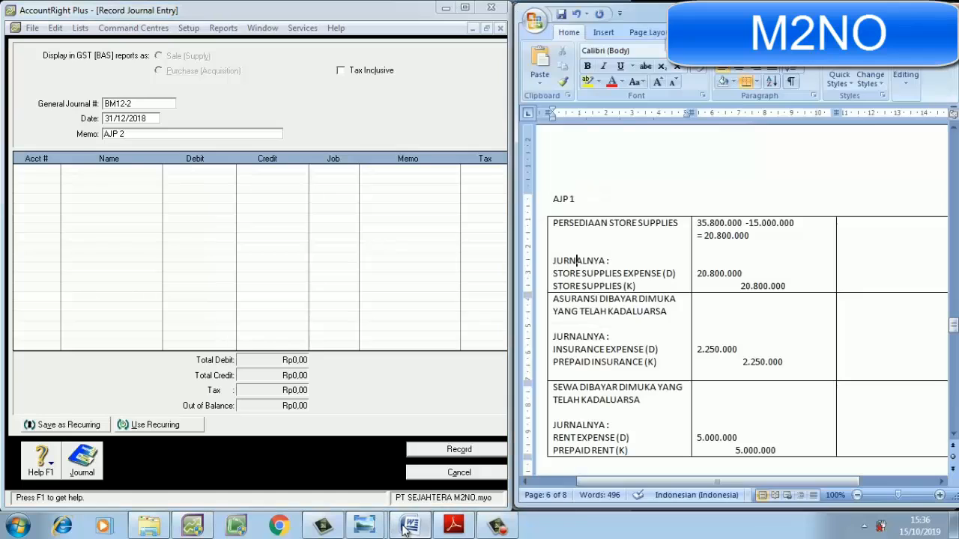
drag(664, 8, 193, 8)
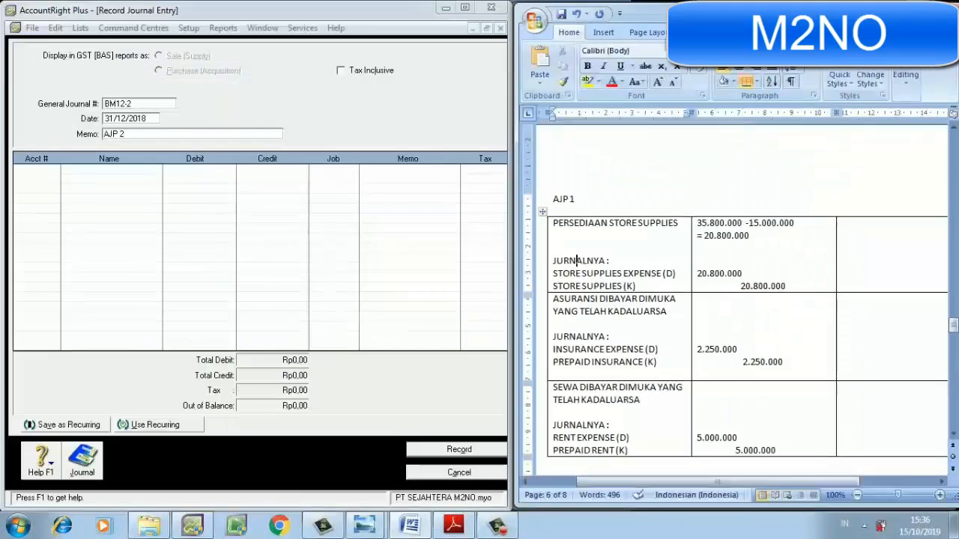
click(446, 7)
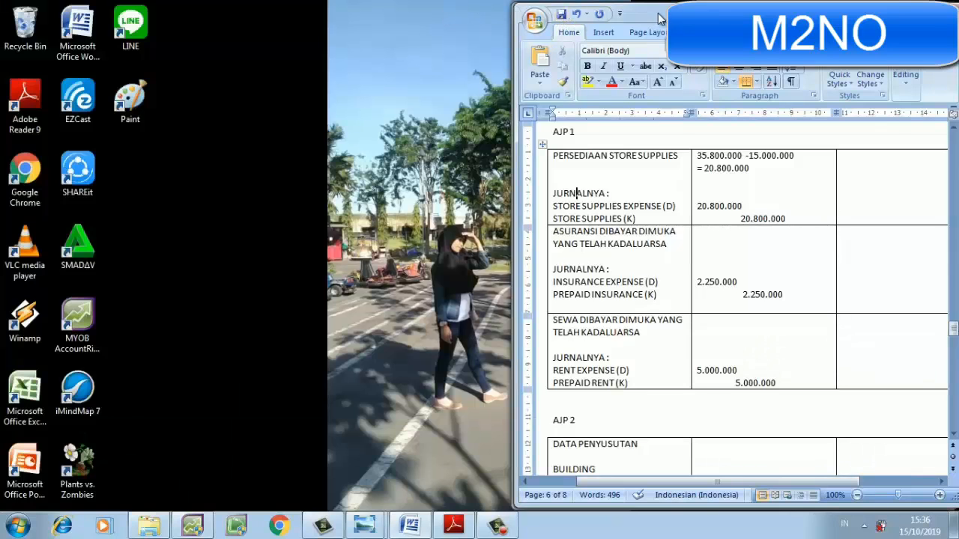
drag(644, 15, 168, 15)
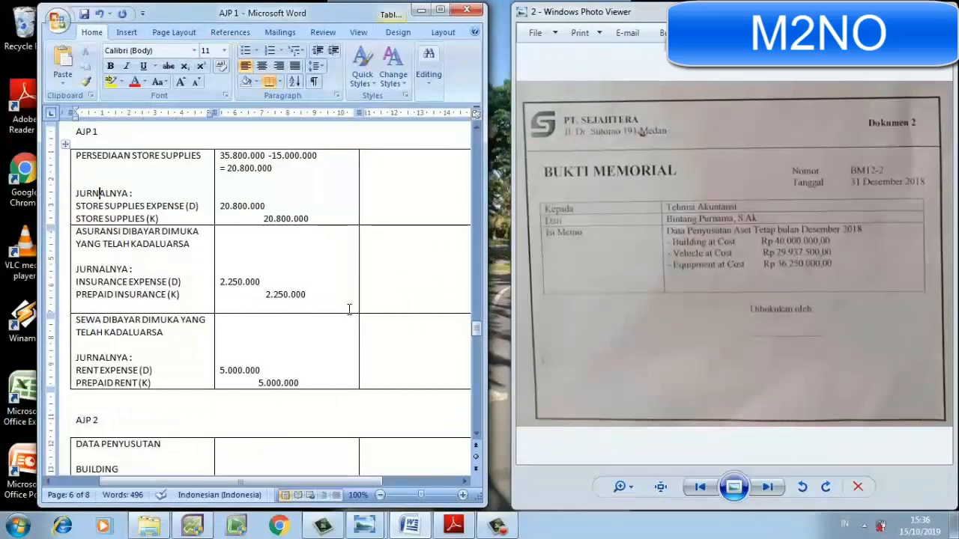
In the AJP 2 table, enter 40.000.000 as the debit and the indented credit for the BUILDING depreciation
click(477, 328)
drag(478, 329, 479, 341)
click(267, 222)
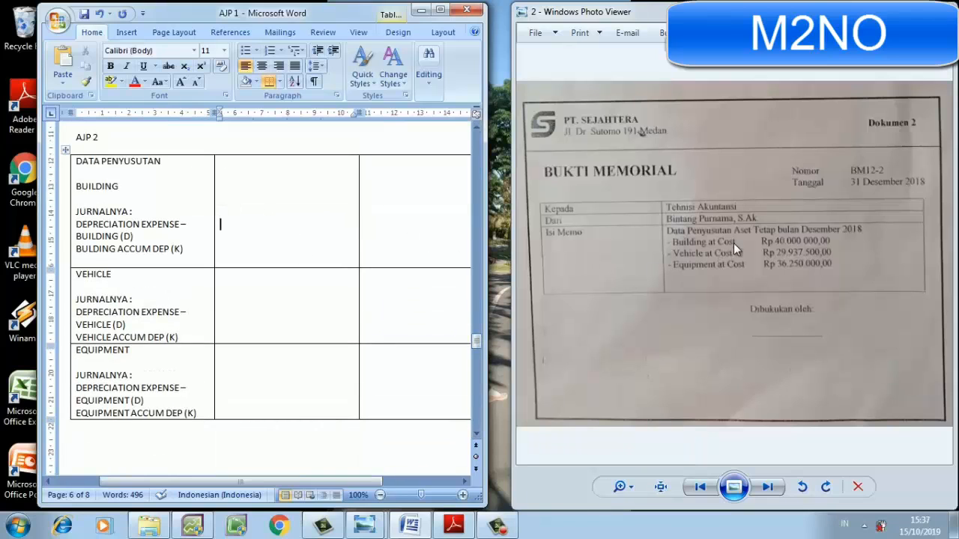
text(40.0)
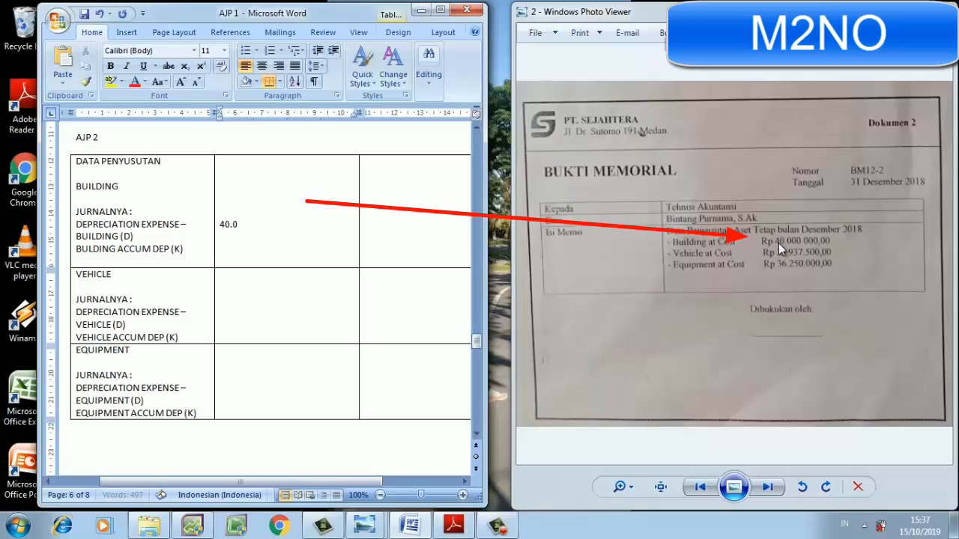
text(00.000)
key(Return)
text(40.0)
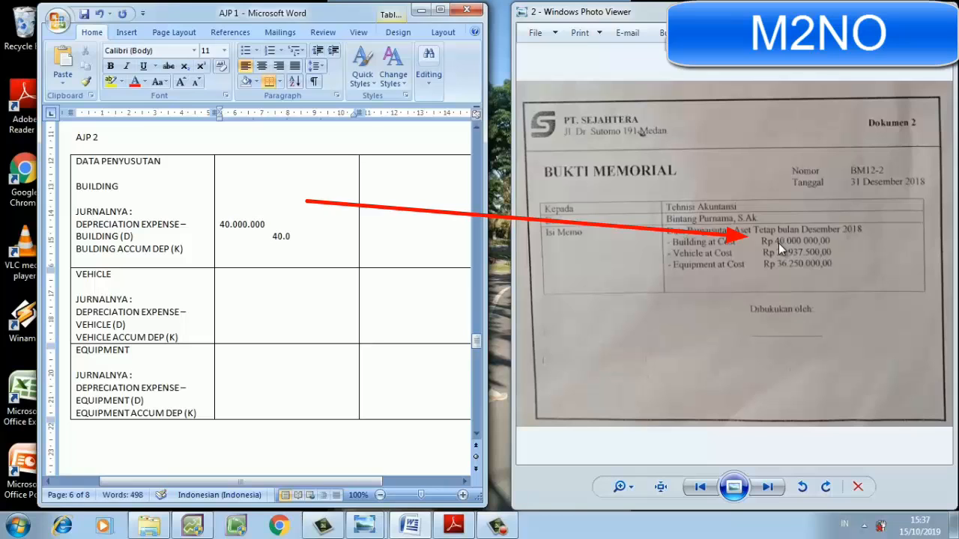
text(00.000)
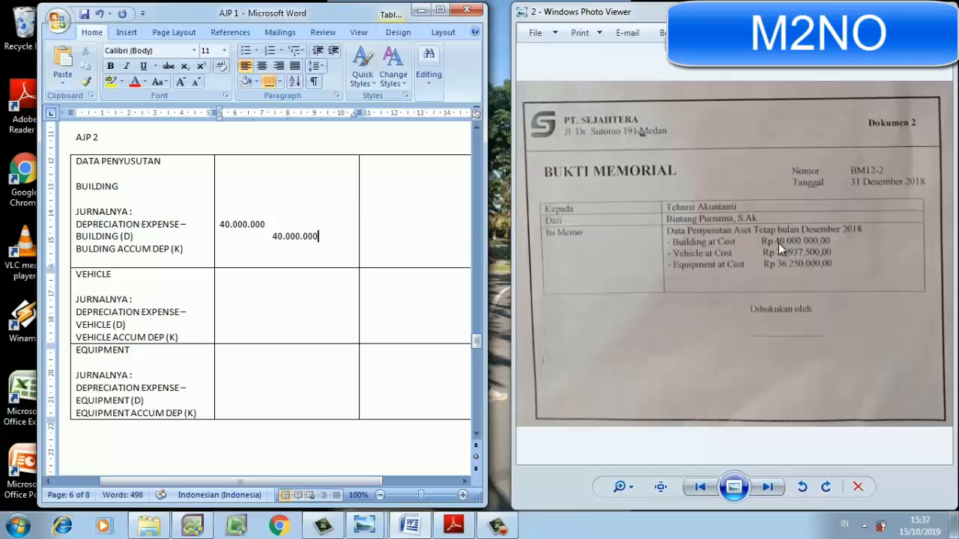
key(Return)
Enter 29.937.500 as the debit and the indented credit for the VEHICLE depreciation in the AJP 2 table
click(249, 310)
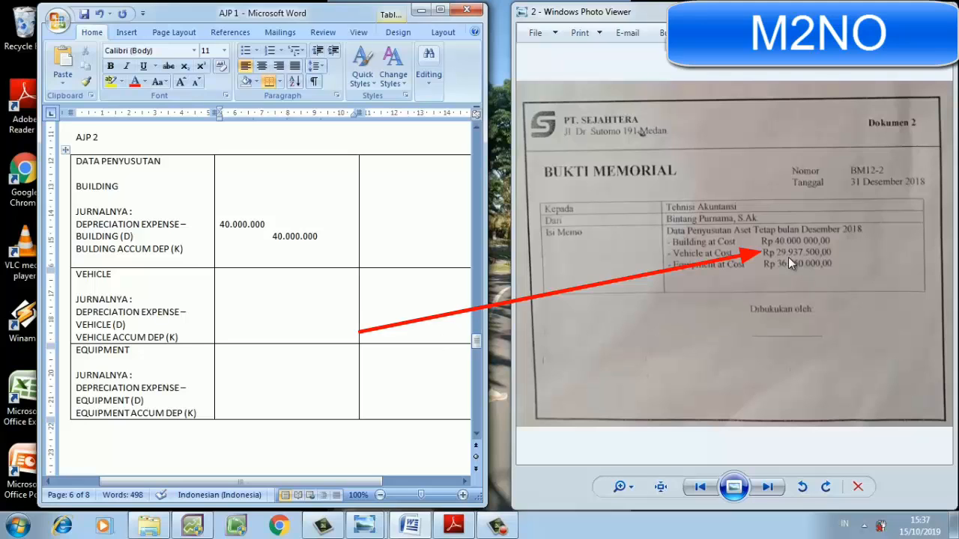
text(29.937.300)
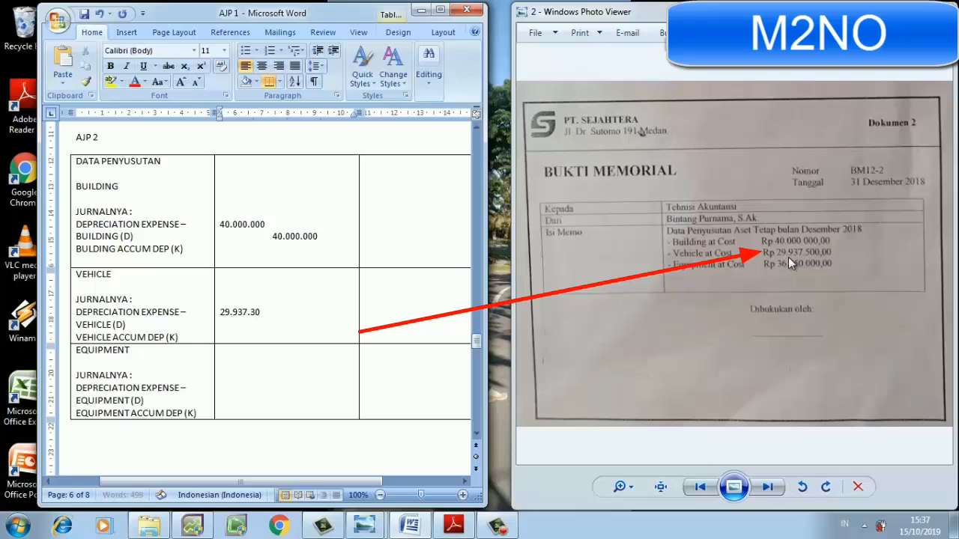
key(BackSpace)
key(BackSpace)
key(BackSpace)
text(500)
key(Return)
key(Return)
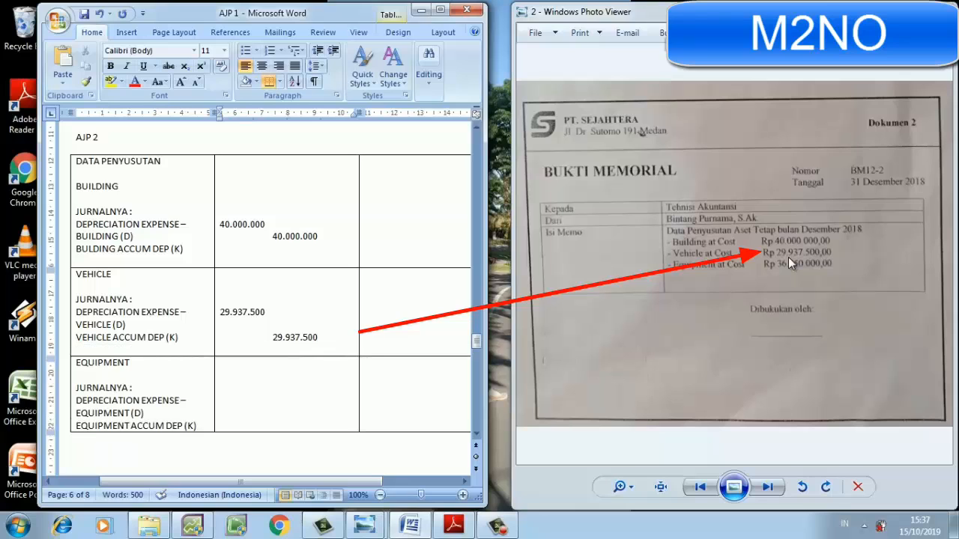
key(BackSpace)
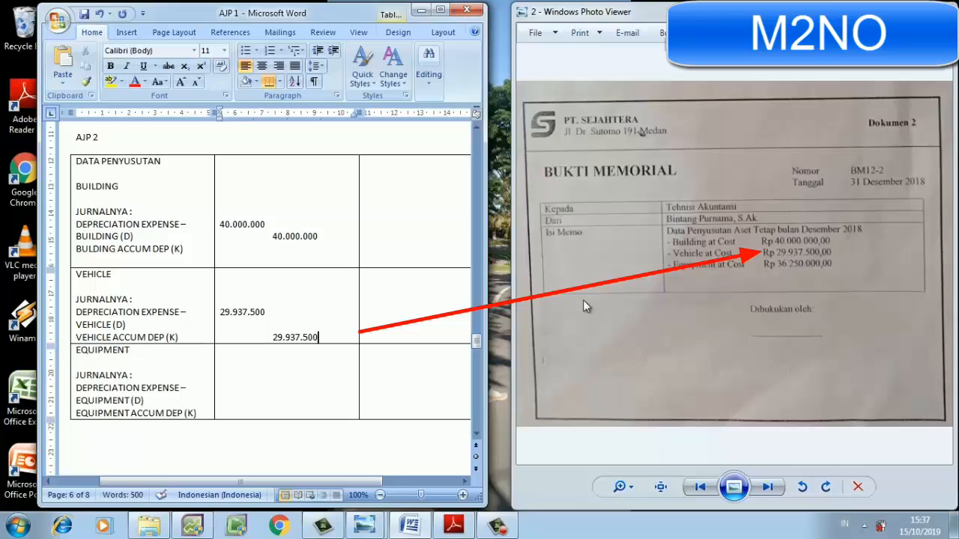
Enter 36.250.000 as the debit and the indented credit for the EQUIPMENT depreciation in the AJP 2 table
click(266, 386)
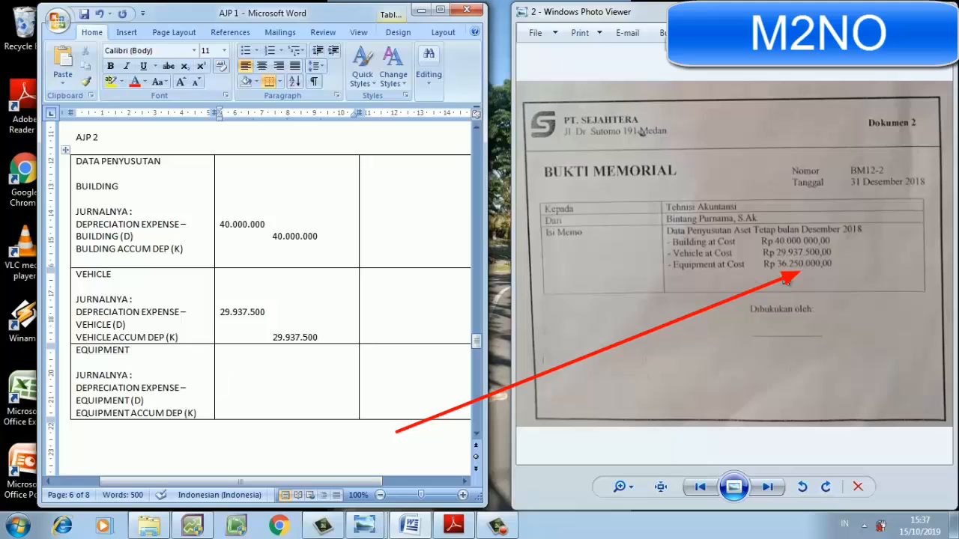
text(36.)
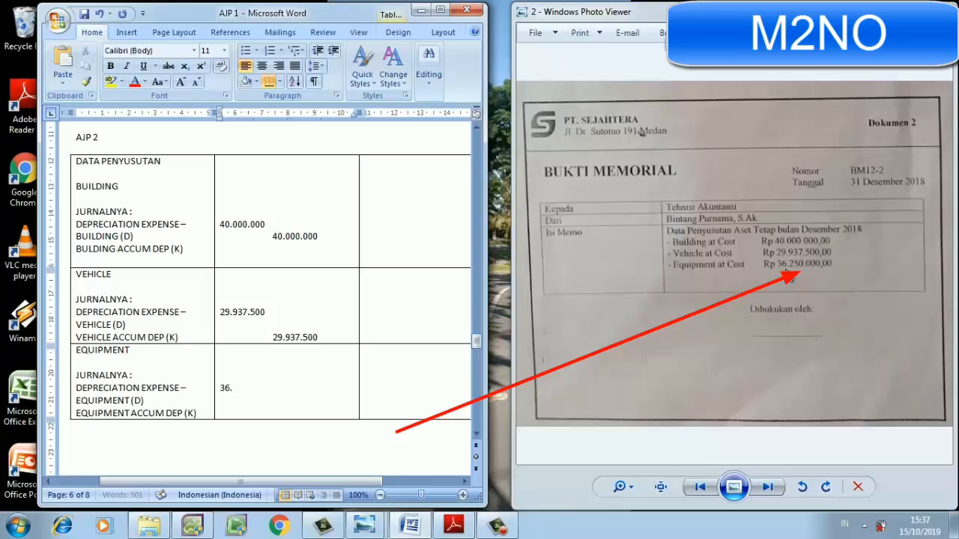
text(250.000)
key(Return)
key(Return)
text(36.)
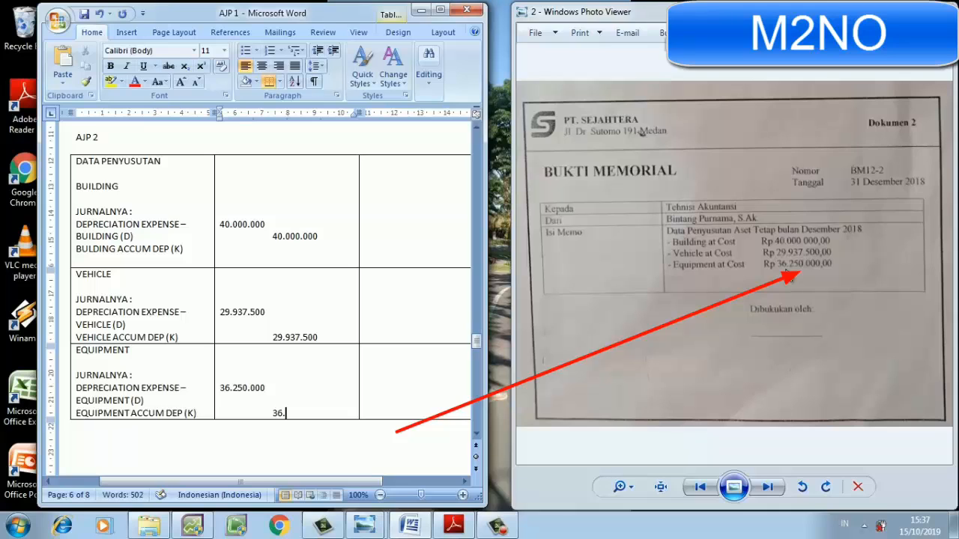
text(250.000)
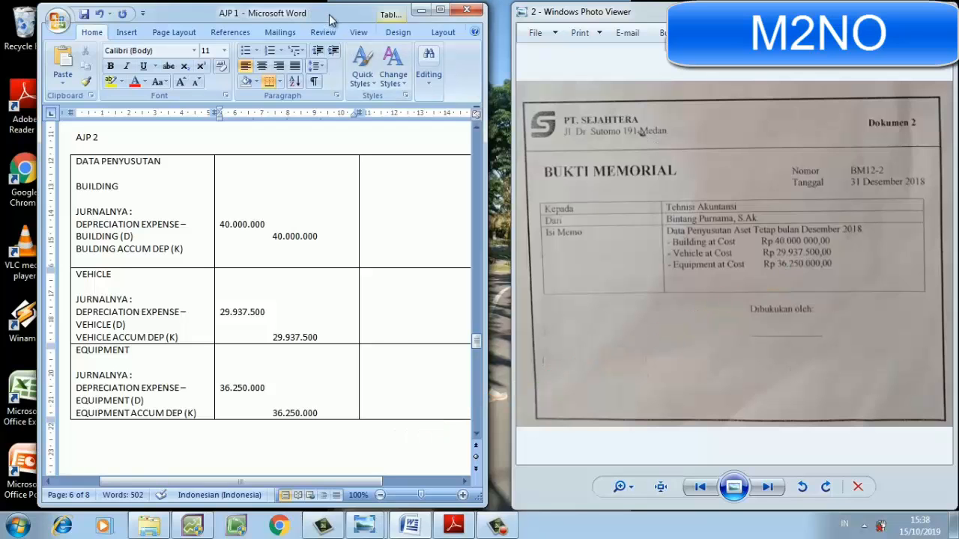
Move the Word window back over the voucher image and restore the AccountRight journal entry beside it
drag(329, 14, 805, 15)
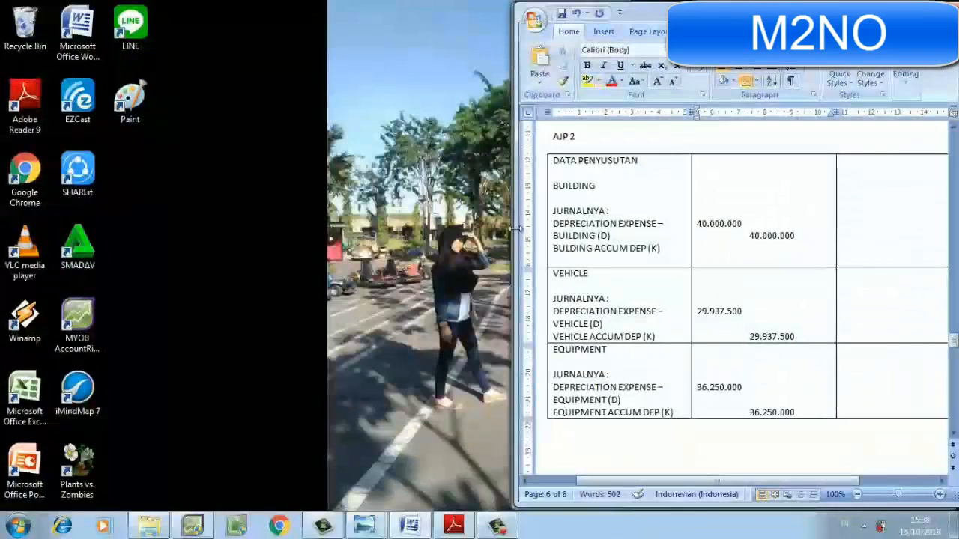
click(195, 527)
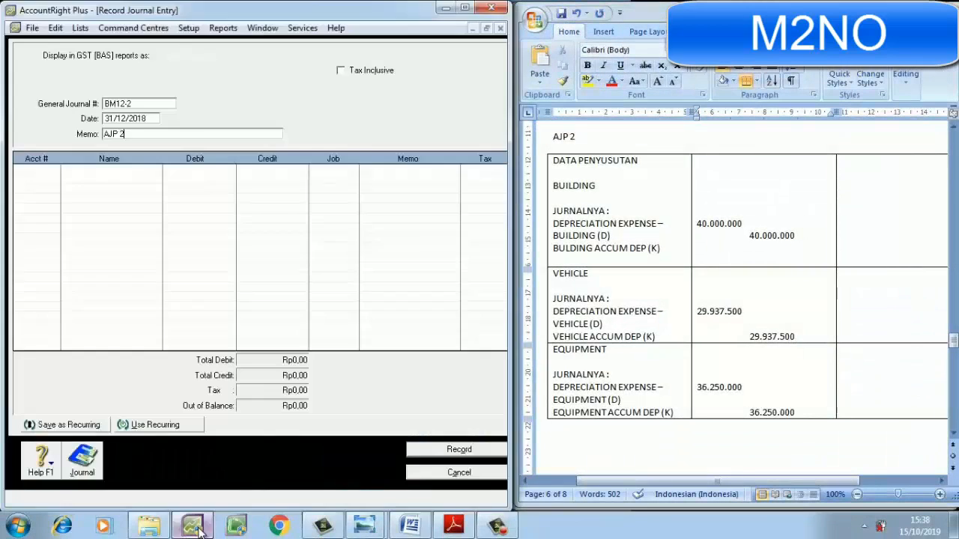
Put account 6-1800 (building depreciation expense) on the first line of journal entry BM12-2
click(42, 170)
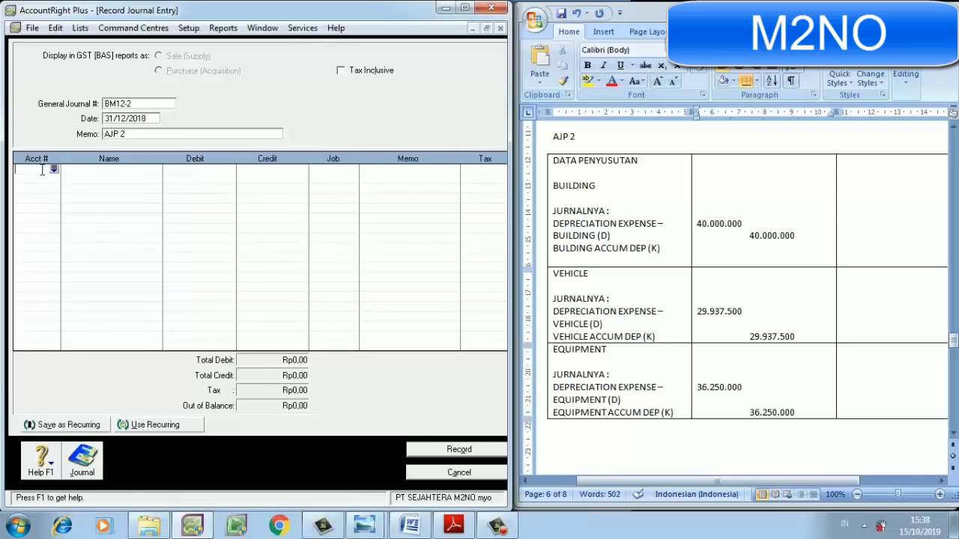
click(54, 170)
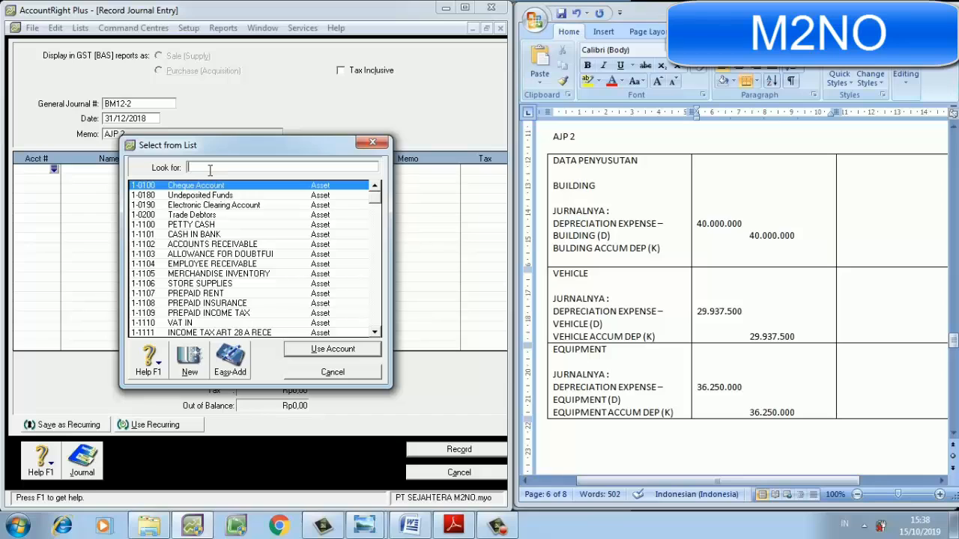
text(6)
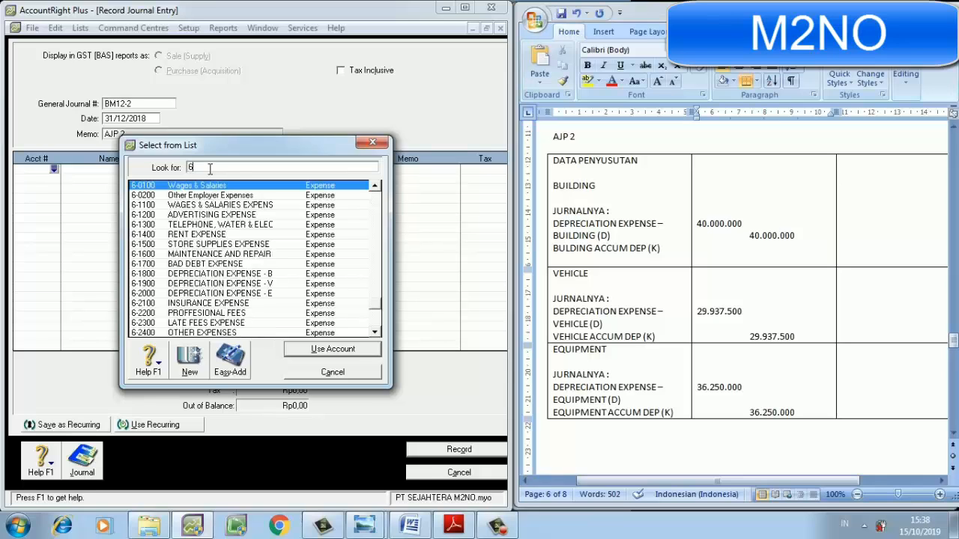
double_click(227, 274)
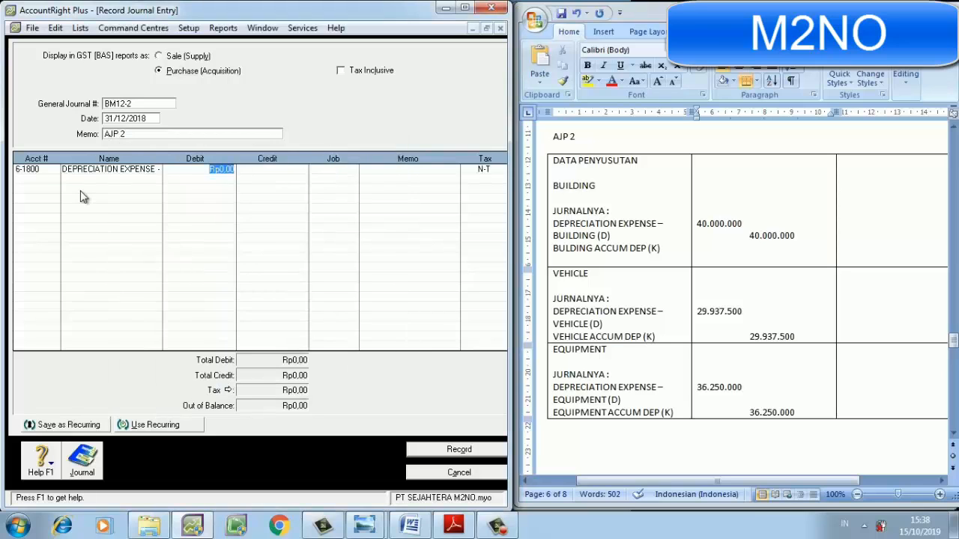
Add account 1-3201 (building accumulated depreciation) on the second line of the journal entry
click(43, 180)
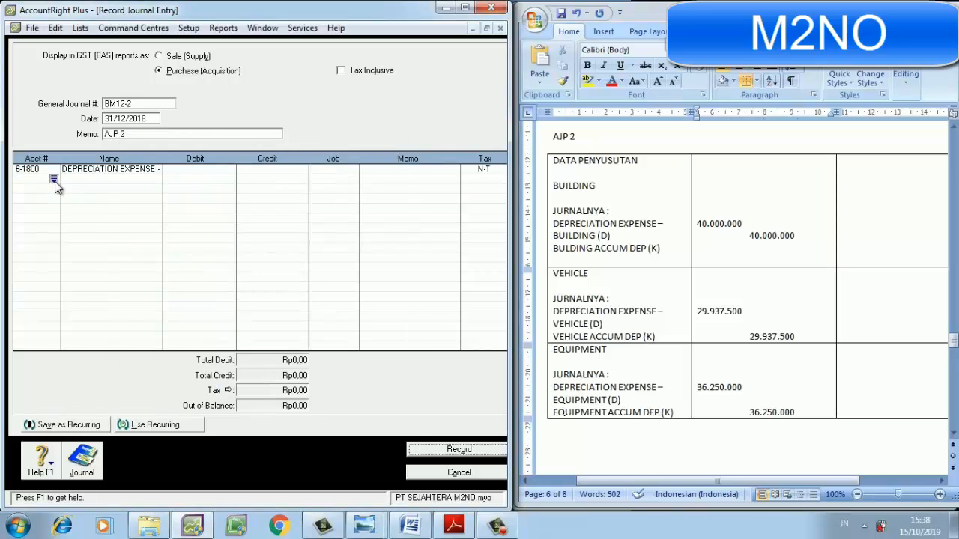
click(54, 180)
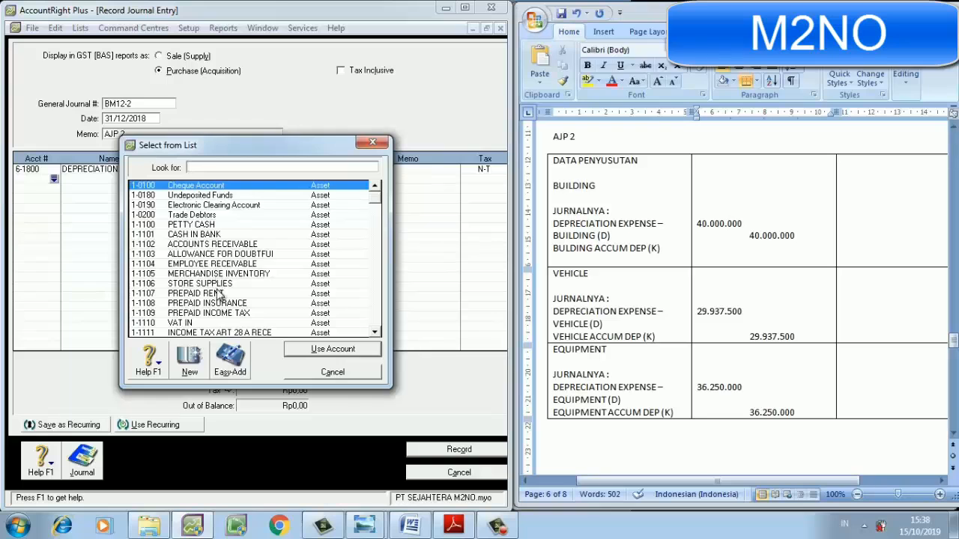
text(1-1108)
key(Down)
key(Down)
key(Down)
key(Down)
key(Down)
key(Down)
key(Down)
key(Down)
key(Down)
key(Down)
key(Down)
key(Down)
key(Down)
key(Down)
key(Down)
key(Down)
key(Down)
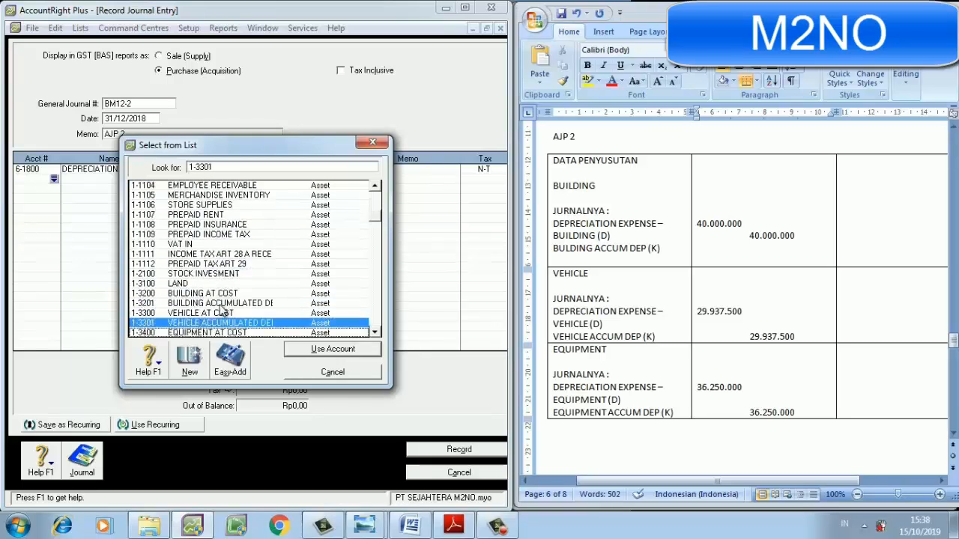
double_click(221, 245)
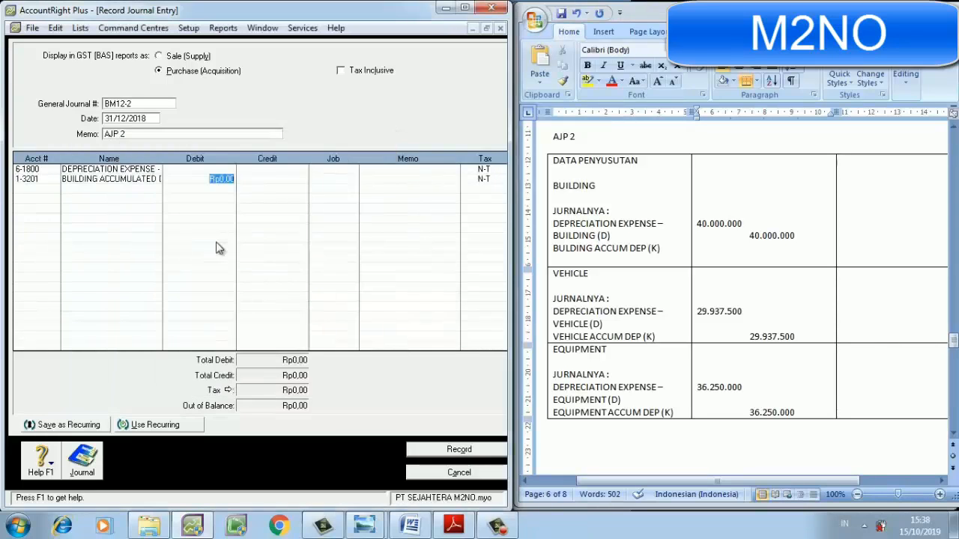
Add account 6-1900 (vehicle depreciation expense) on the third line of the journal entry
click(36, 191)
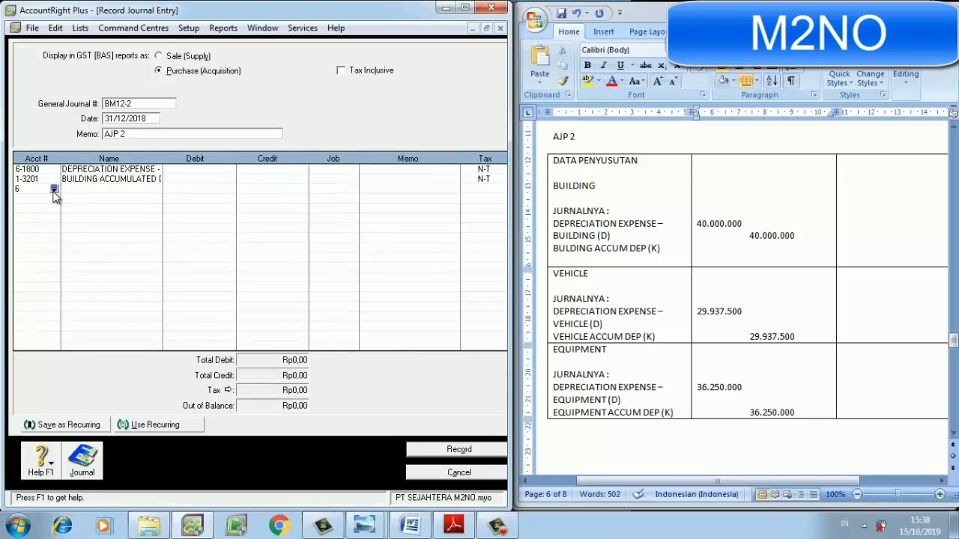
text(6-)
text(190)
click(54, 190)
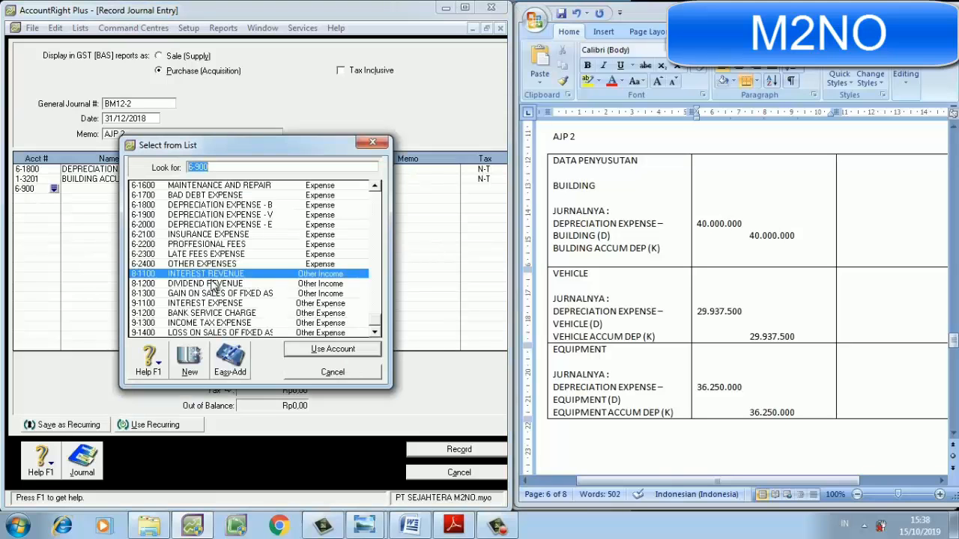
double_click(215, 215)
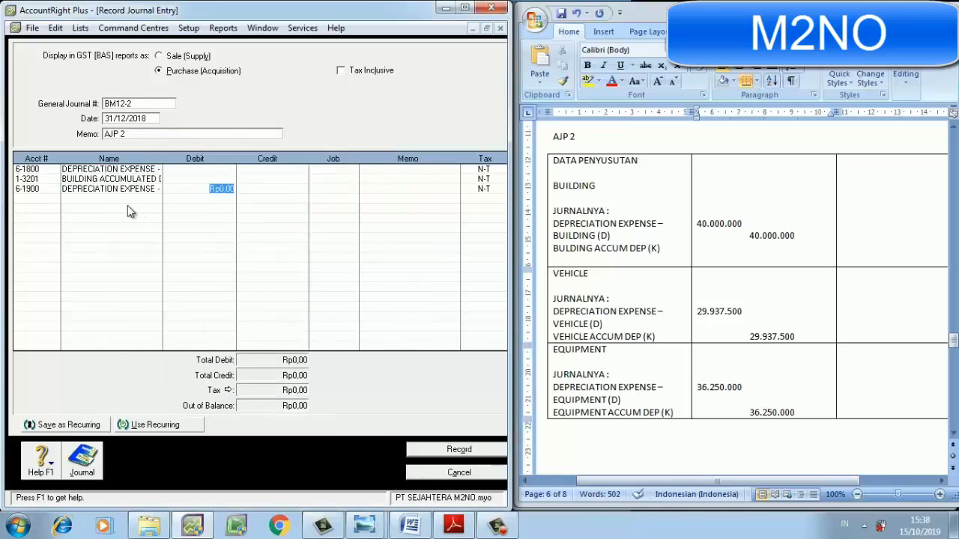
Add account 1-3301 (vehicle accumulated depreciation) on the fourth line of the journal entry
click(40, 201)
click(54, 199)
click(206, 244)
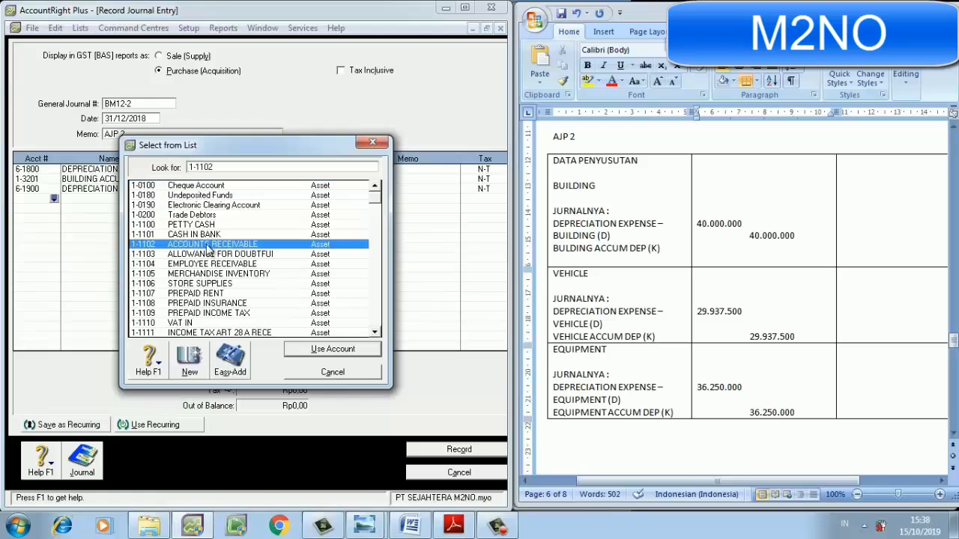
key(Down)
key(Down)
key(Down)
key(Down)
key(Down)
key(Down)
key(Down)
key(Down)
key(Down)
key(Down)
key(Down)
key(Down)
key(Down)
key(Down)
key(Down)
key(Down)
key(Down)
key(Down)
key(Down)
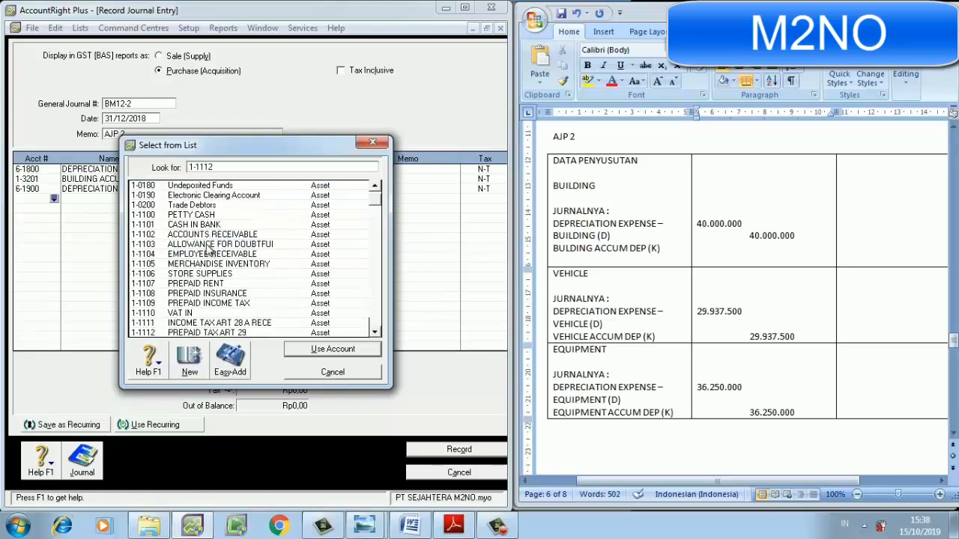
key(Up)
key(Up)
key(Up)
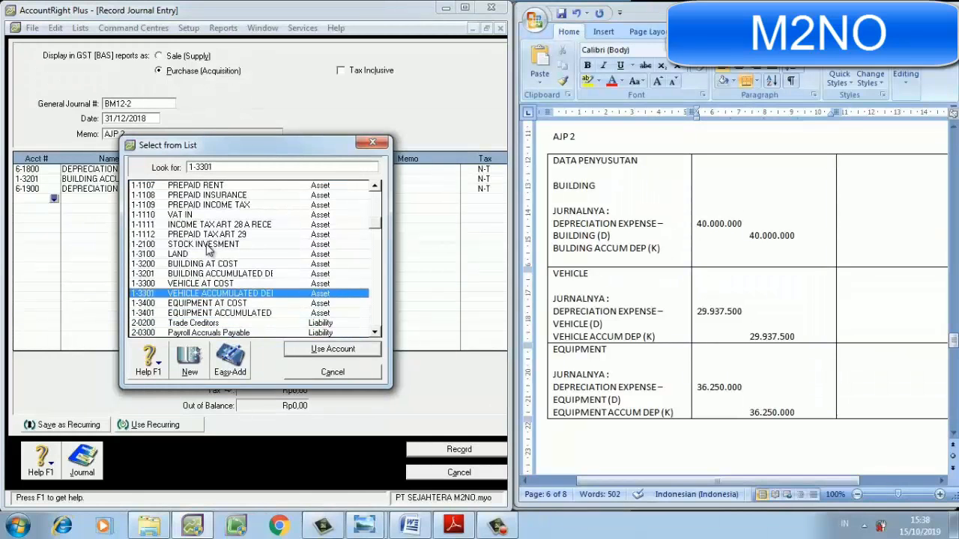
key(Return)
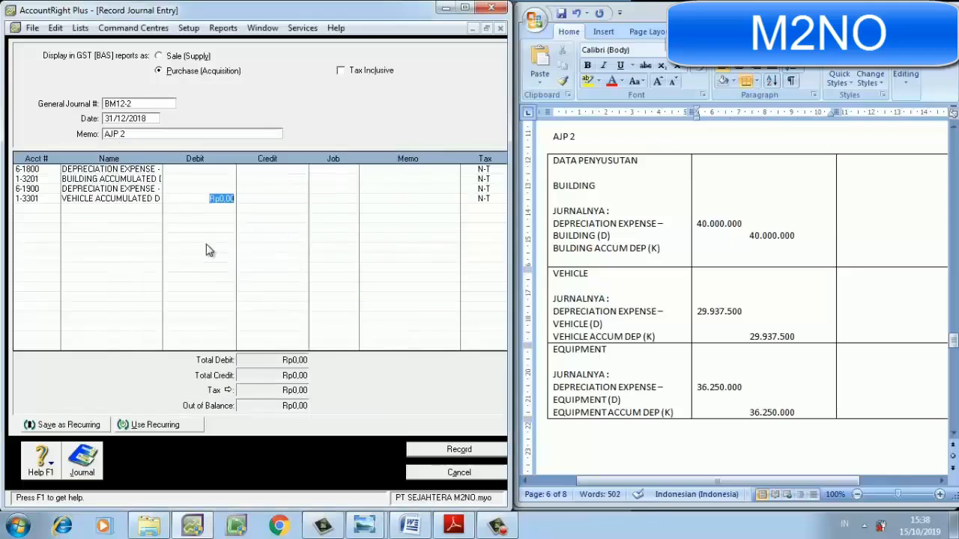
Add account 6-2000 (equipment depreciation expense) on the fifth line of the journal entry
click(53, 213)
click(54, 210)
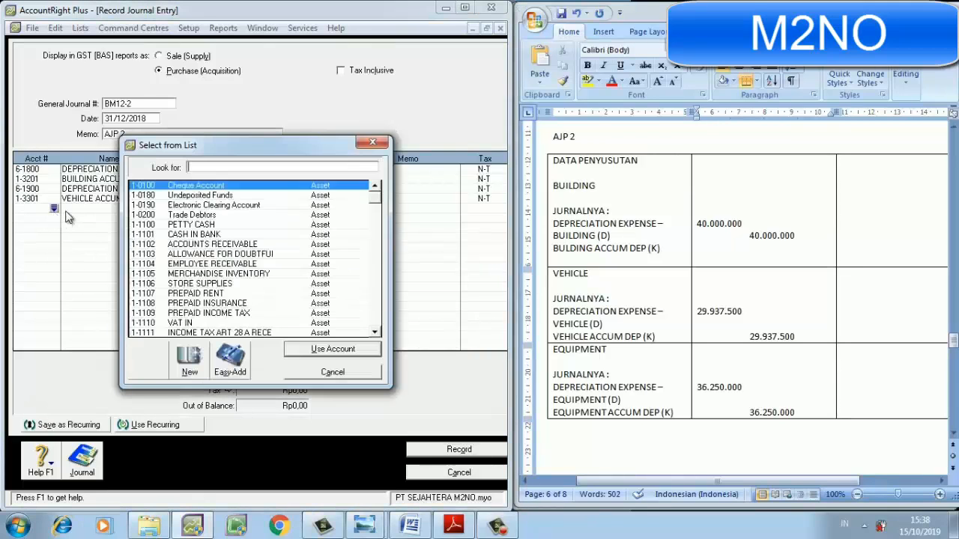
click(310, 266)
key(Down)
key(Down)
key(Down)
key(Down)
key(Down)
key(Down)
key(Down)
key(Down)
key(Down)
key(Down)
key(Down)
key(Down)
key(Down)
key(Down)
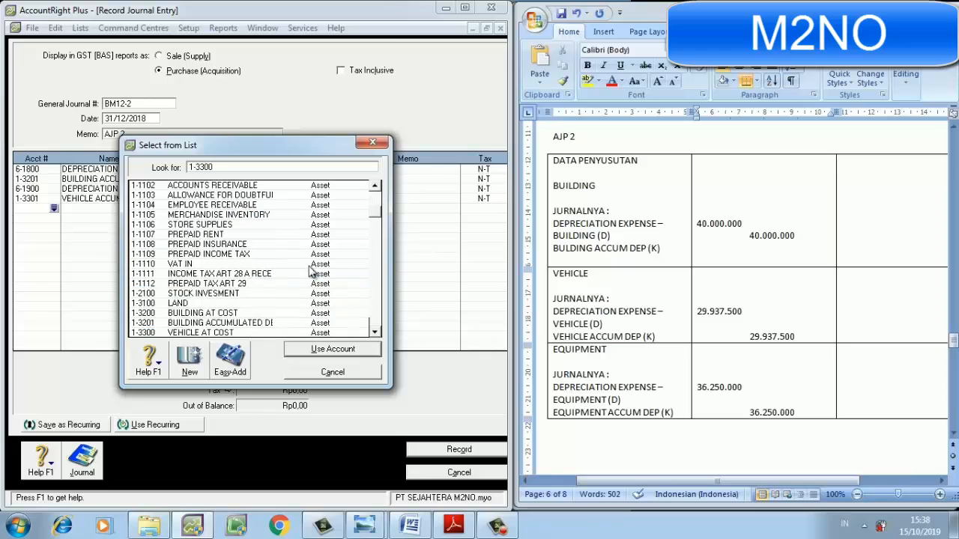
key(Down)
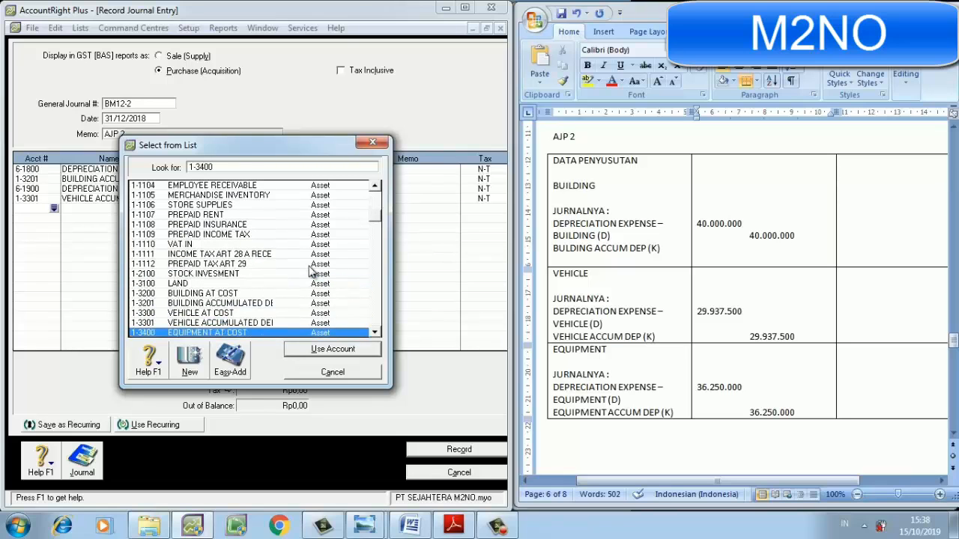
key(Down)
key(Down)
key(Down)
key(Down)
key(Down)
key(Down)
key(Down)
key(Down)
key(Down)
key(Down)
key(Down)
key(Down)
key(Down)
key(Down)
key(Down)
key(Down)
key(Down)
key(Down)
key(Down)
key(Down)
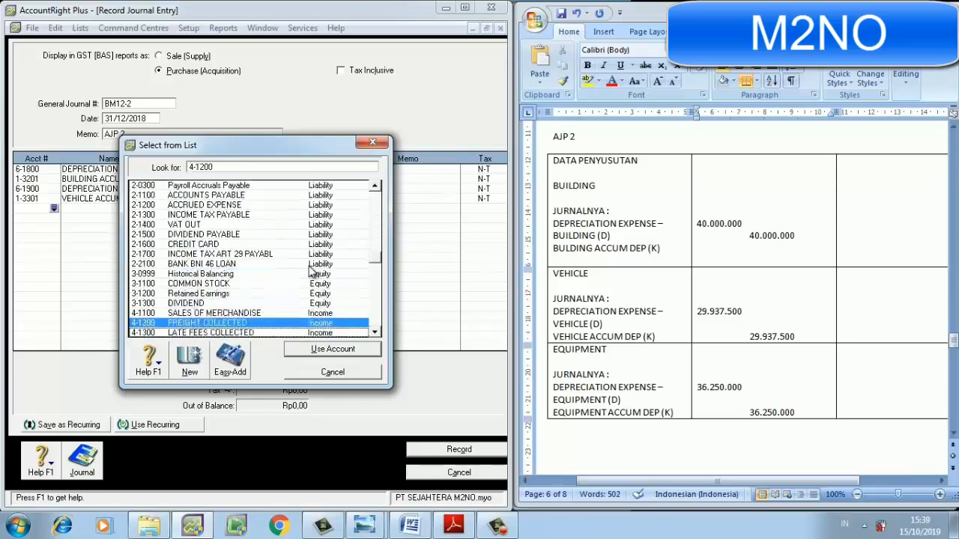
scroll(311, 273, up, 3)
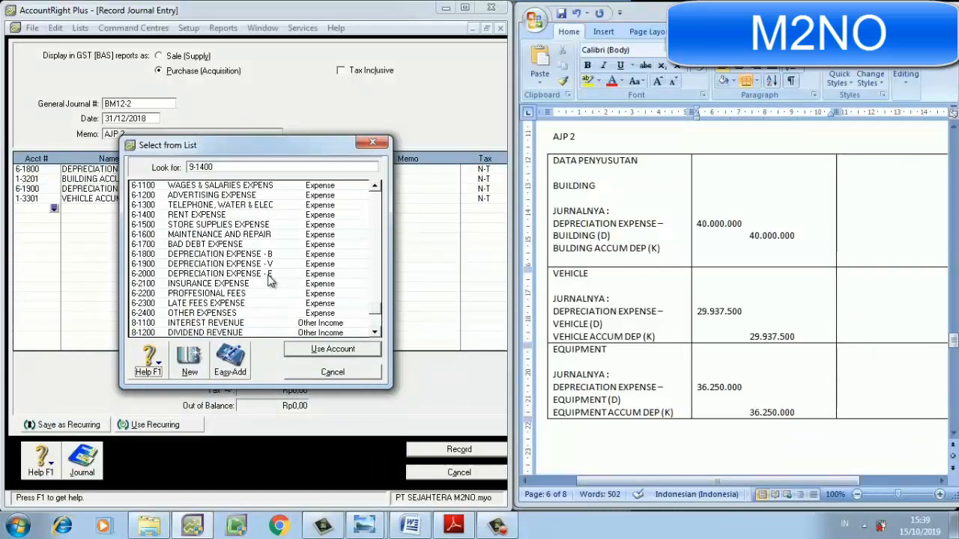
double_click(225, 273)
Add account 1-3401 (equipment accumulated depreciation) on the sixth line of the journal entry
click(59, 217)
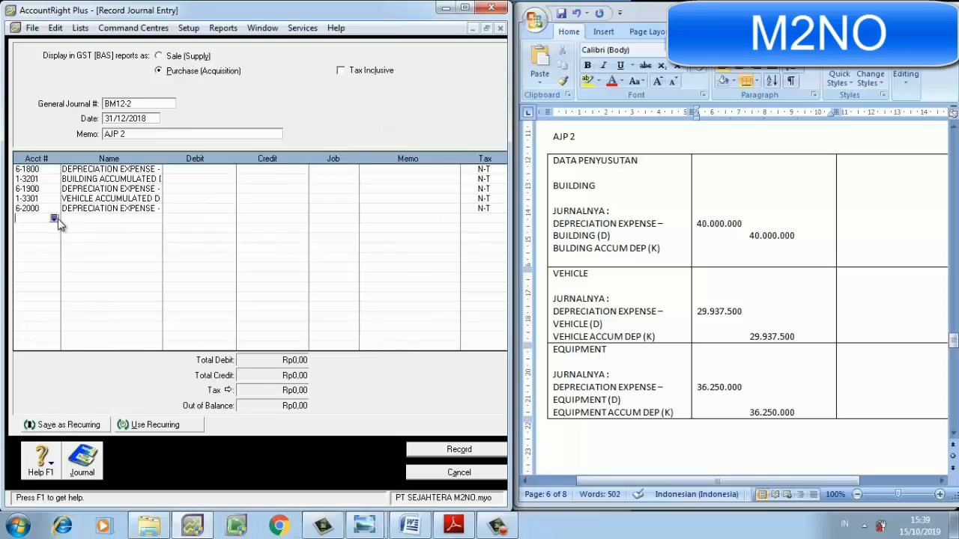
click(55, 221)
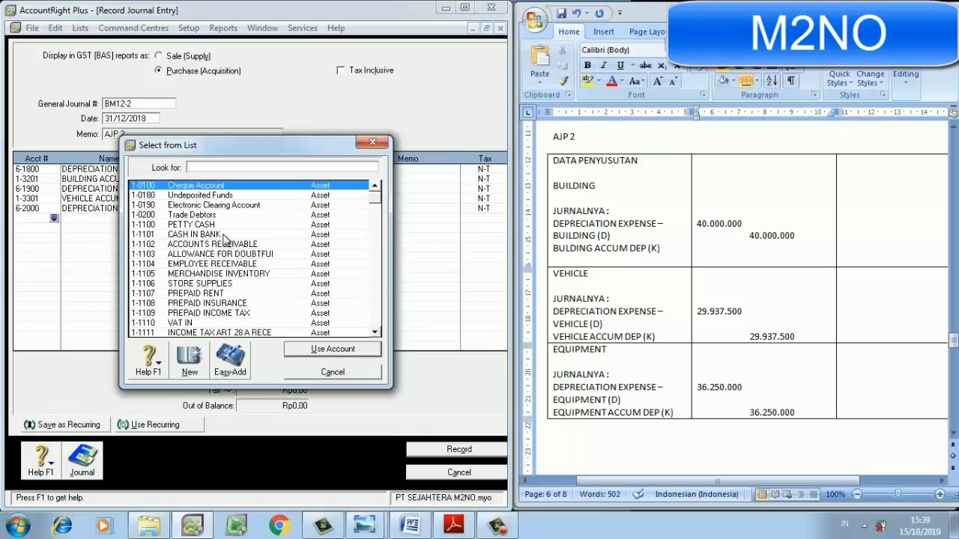
text(1-1107)
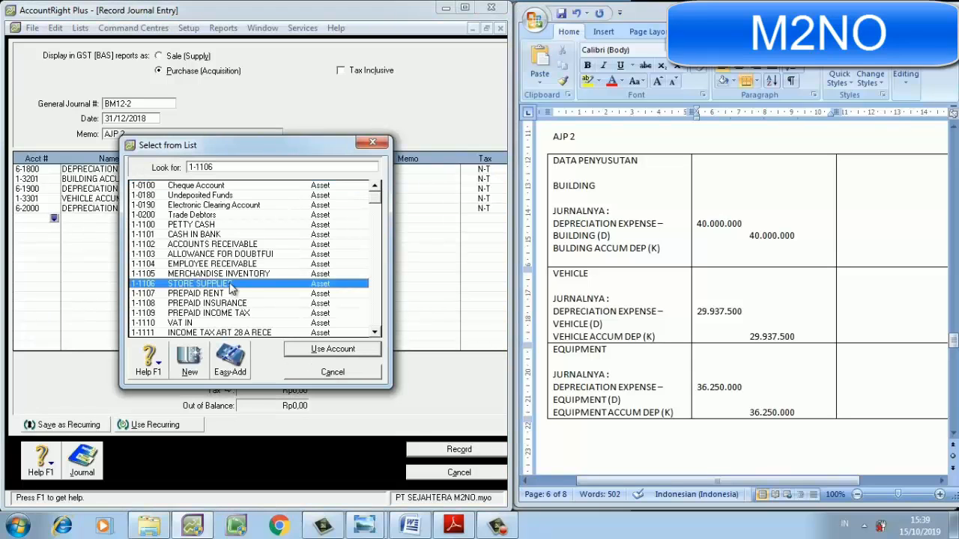
key(Down)
key(Down)
key(Down)
key(Down)
key(Down)
key(Down)
key(Down)
key(Down)
key(Down)
key(Down)
key(Down)
key(Down)
key(Down)
key(Down)
key(Down)
key(Down)
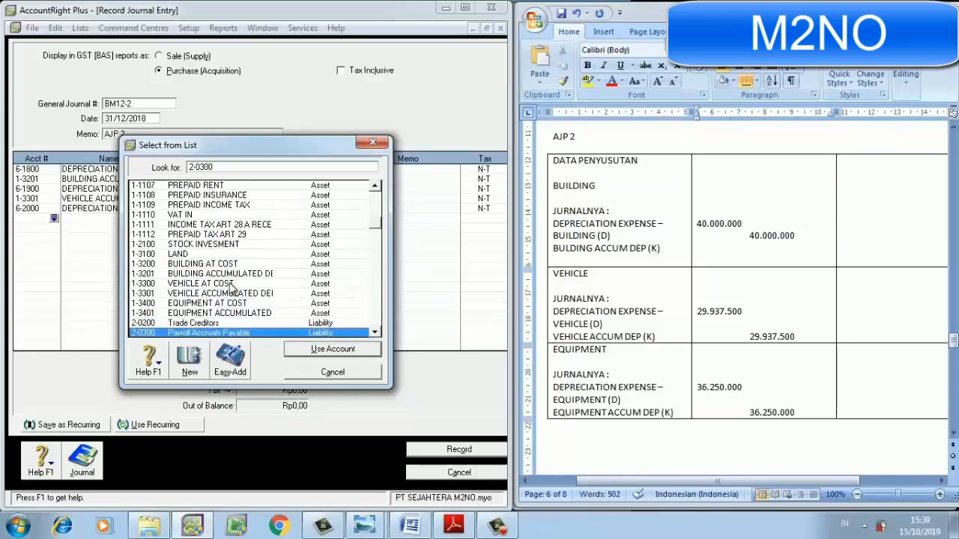
key(Up)
key(Up)
key(Up)
key(Return)
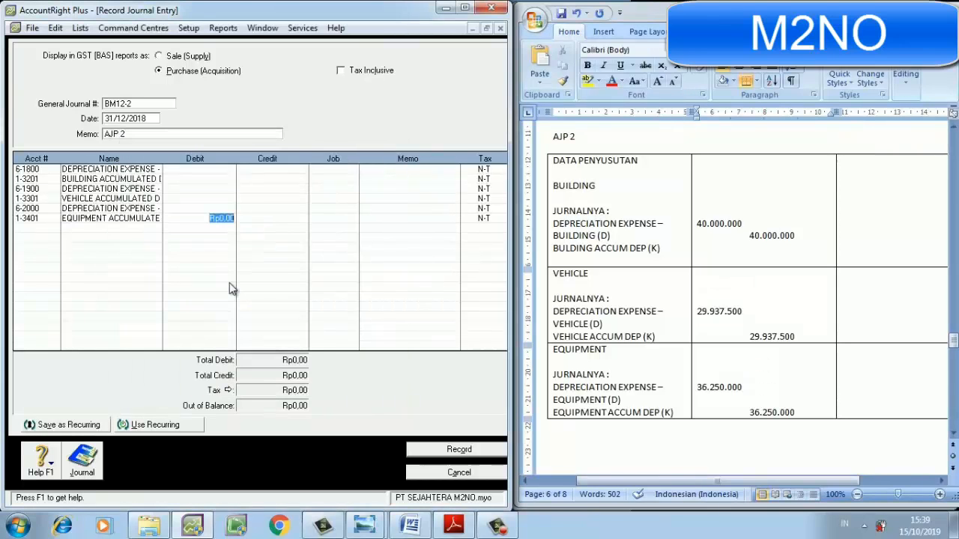
Enter 40.000.000 as the debit of account 6-1800 and as the credit of account 1-3201
click(213, 169)
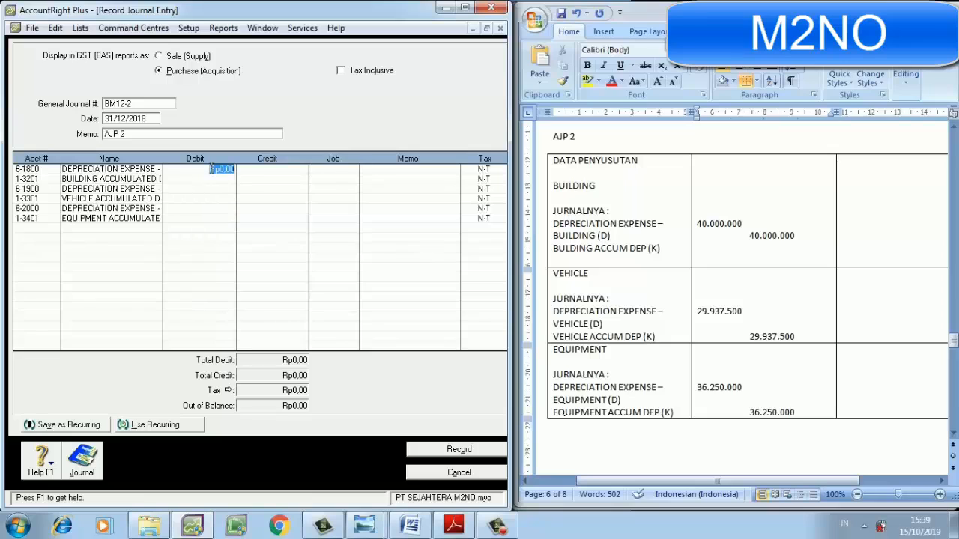
text(40.000.00)
key(Return)
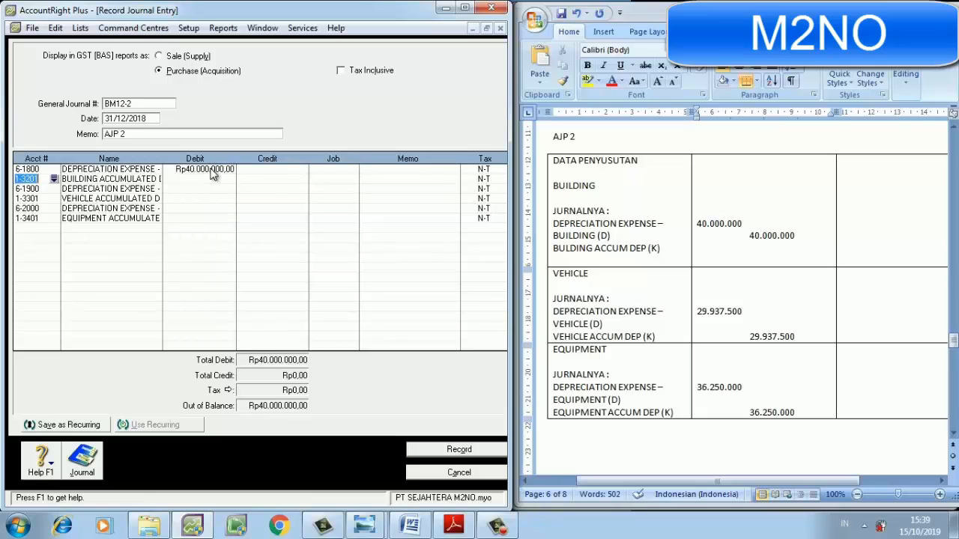
click(268, 180)
Enter 29.937.500 as the debit of account 6-1900 and as the credit of account 1-3301
click(220, 189)
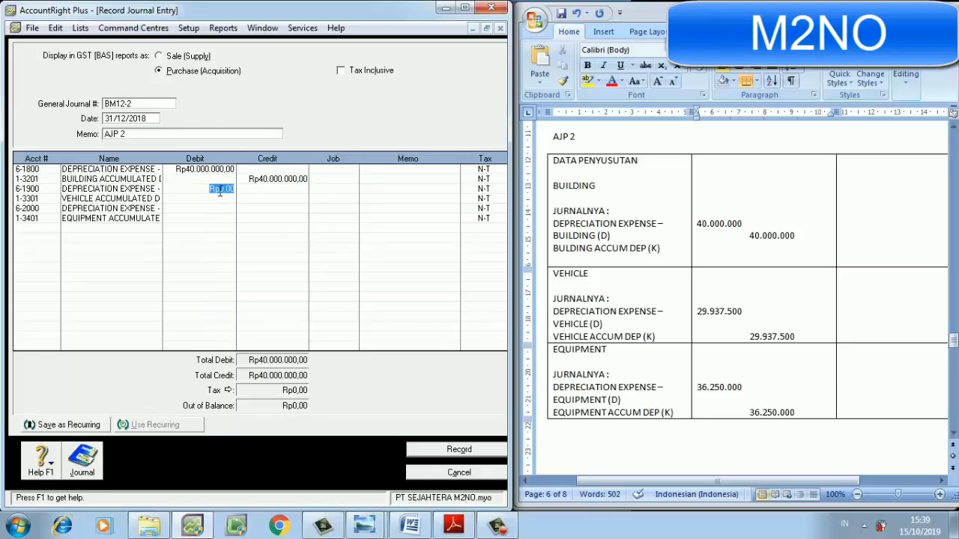
text(29.937.500)
key(Return)
click(251, 198)
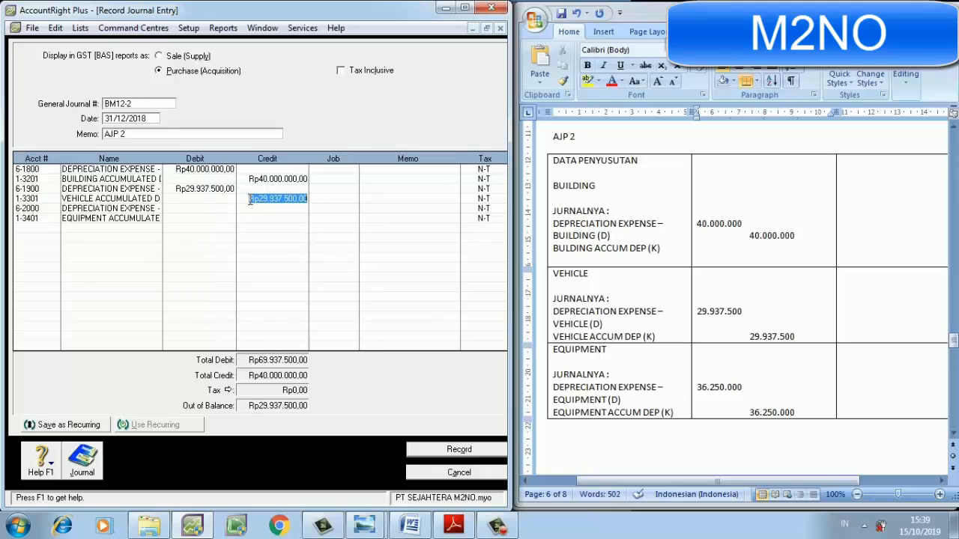
Enter 36.250.000 as the debit of account 6-2000 and as the credit of account 1-3401
click(207, 211)
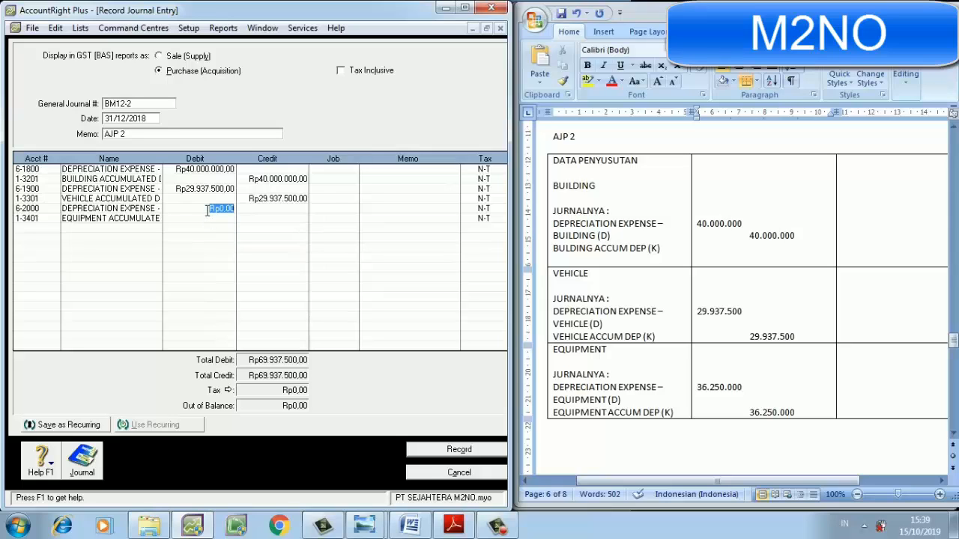
text(362500)
key(Tab)
click(261, 219)
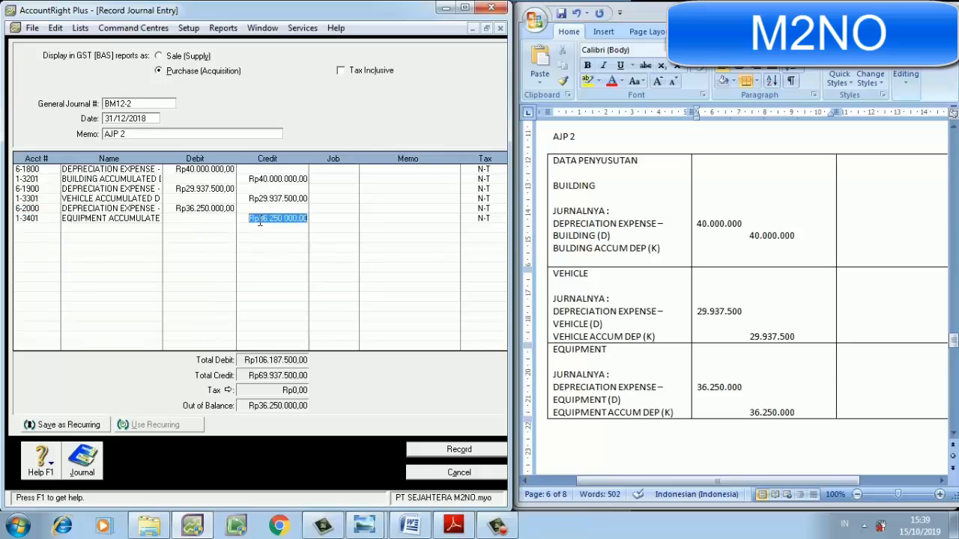
click(335, 233)
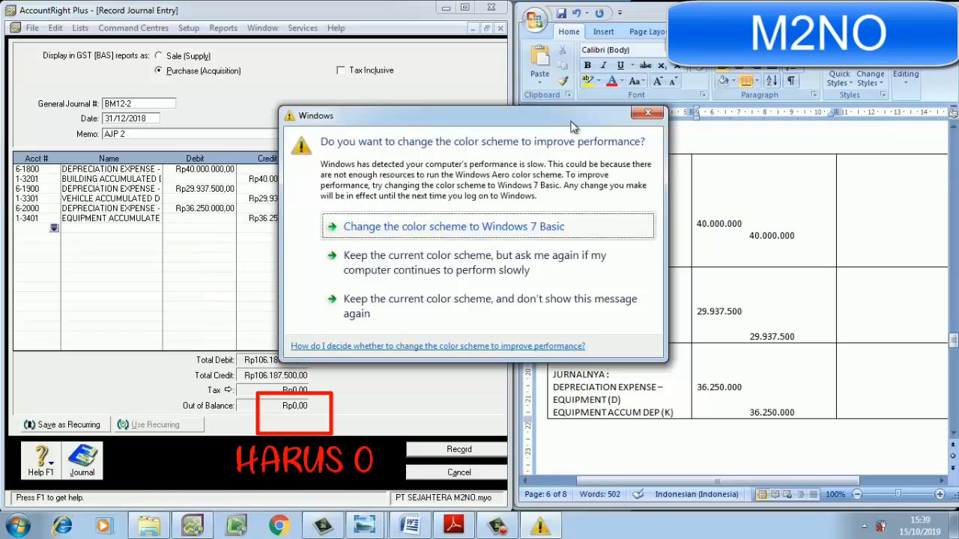
Record journal entry BM12-2, dismissing the Windows color scheme prompt, and open the Transaction Journal to review the general entries
click(649, 114)
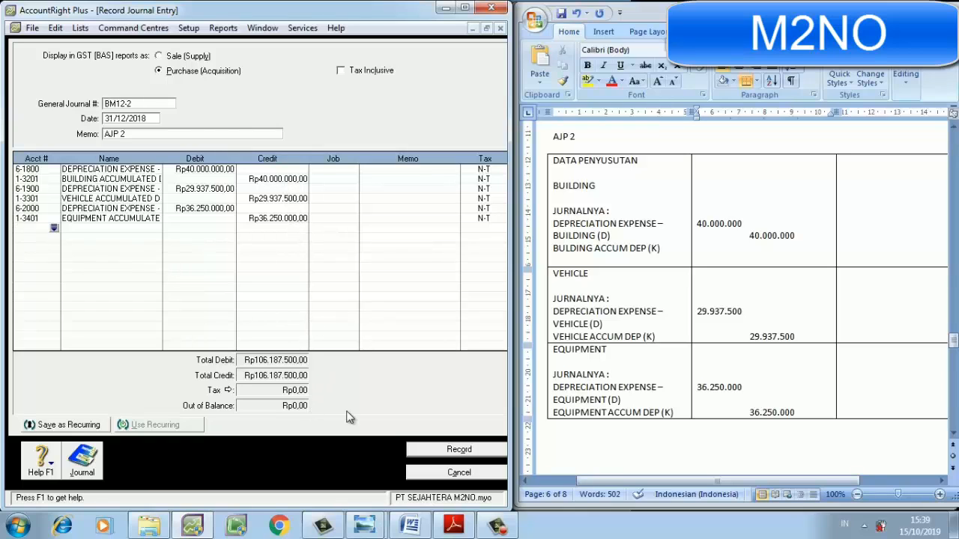
click(440, 455)
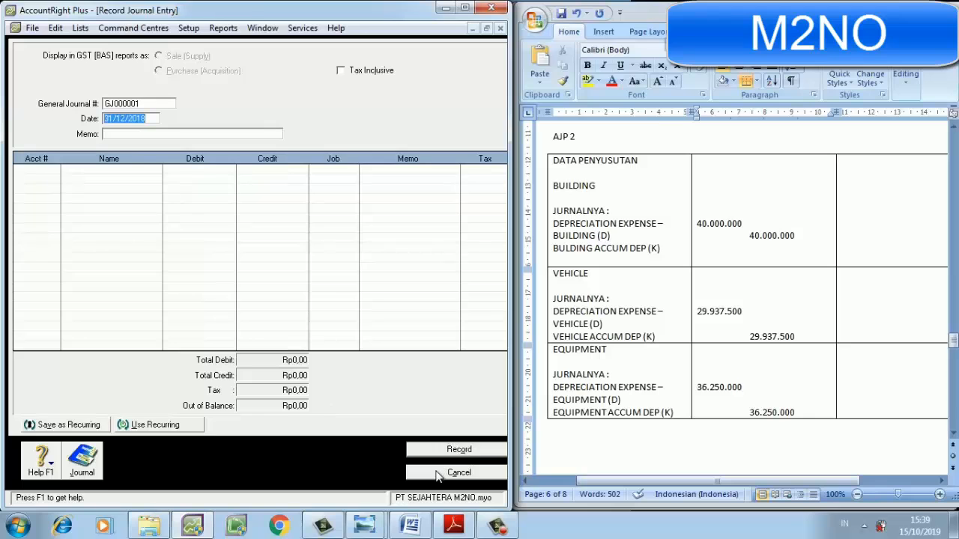
click(439, 474)
click(294, 250)
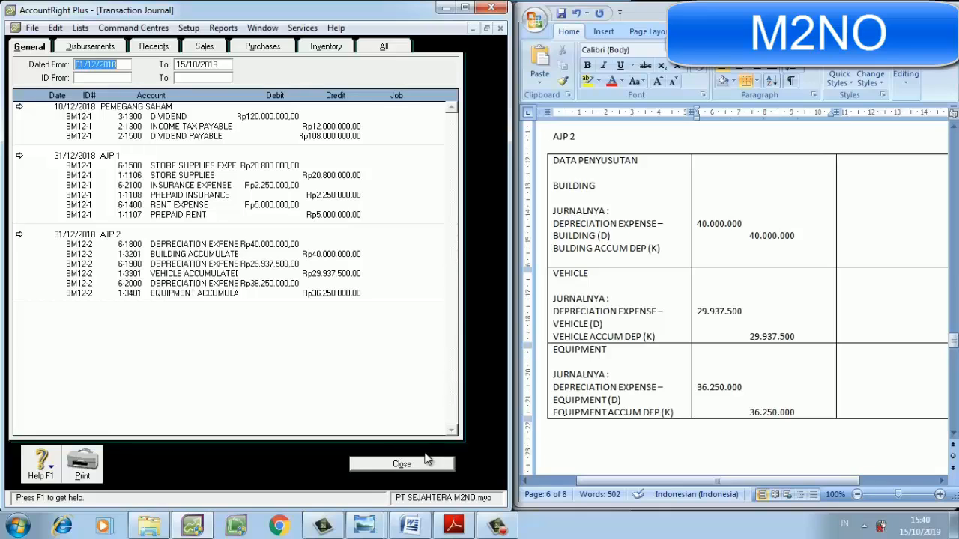
Close the Transaction Journal, start a new journal entry and bring up the memo scan Dokumen 3 in Windows Photo Viewer
click(422, 464)
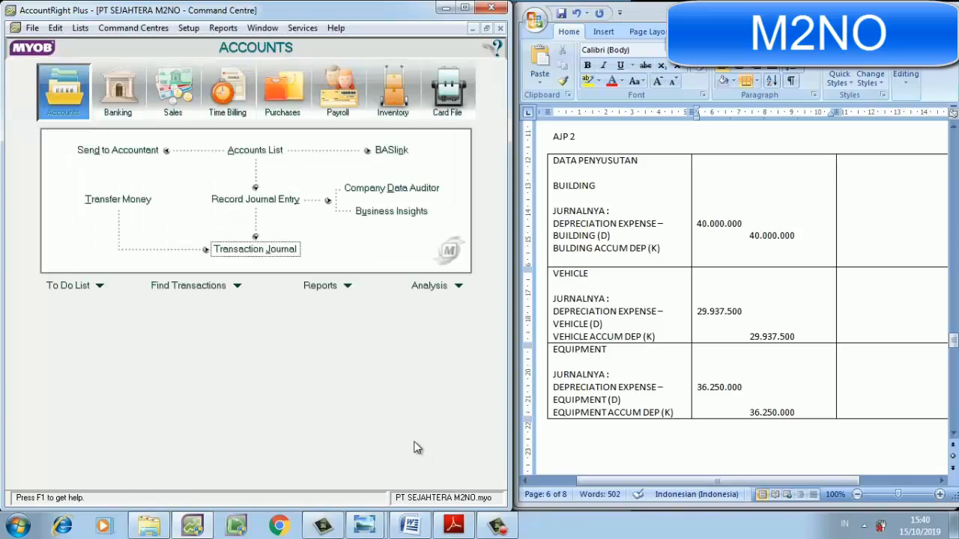
click(289, 202)
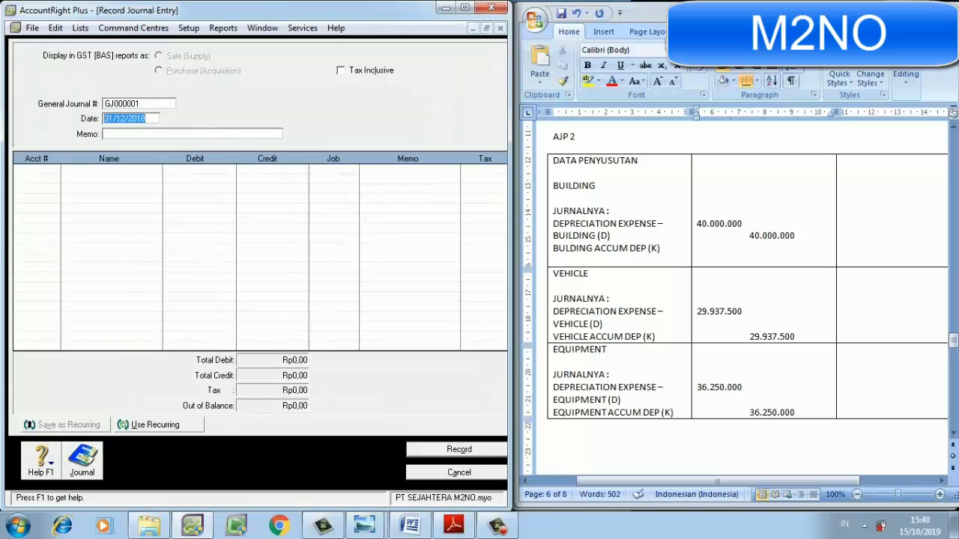
click(892, 8)
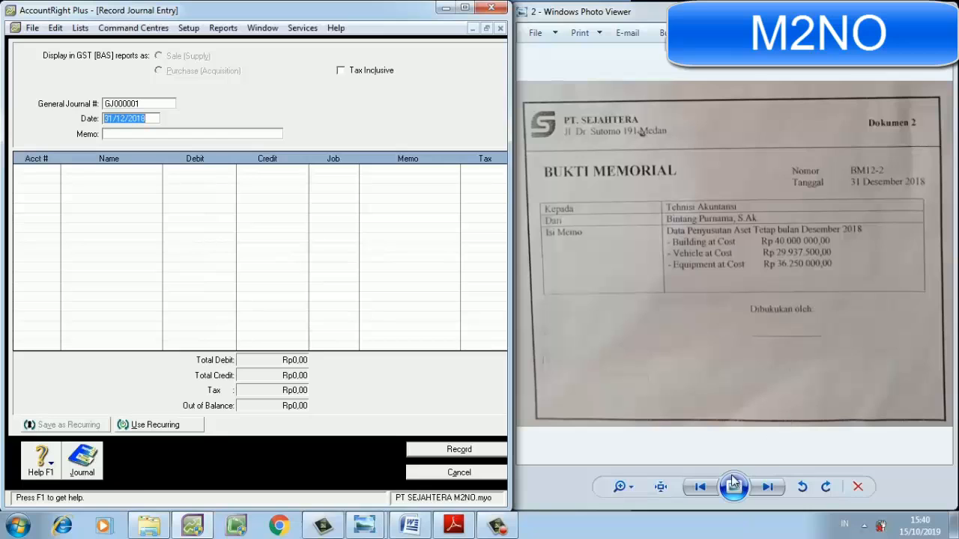
click(703, 488)
click(702, 488)
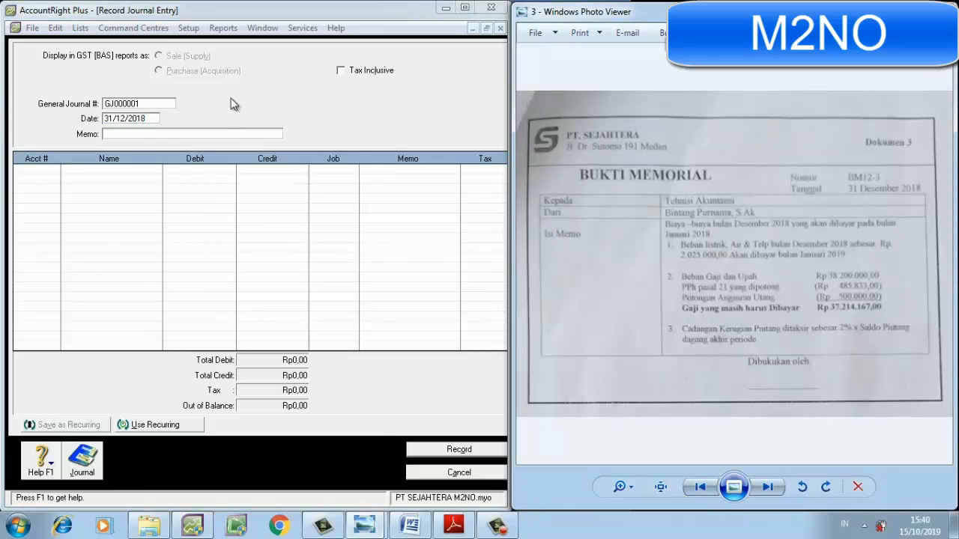
Set the general journal number to BM12-3 and the memo to AJP 3
click(146, 106)
text(BM12-3)
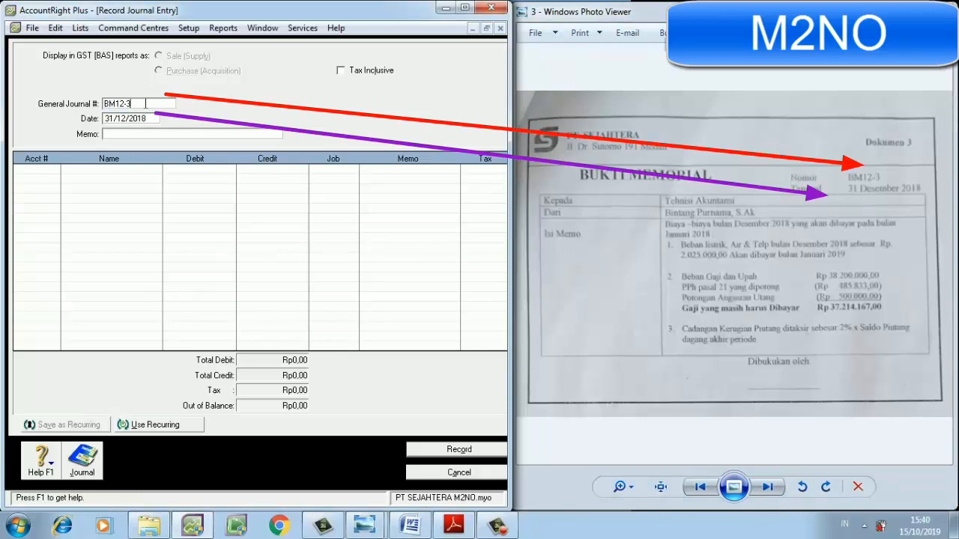
key(Tab)
click(143, 134)
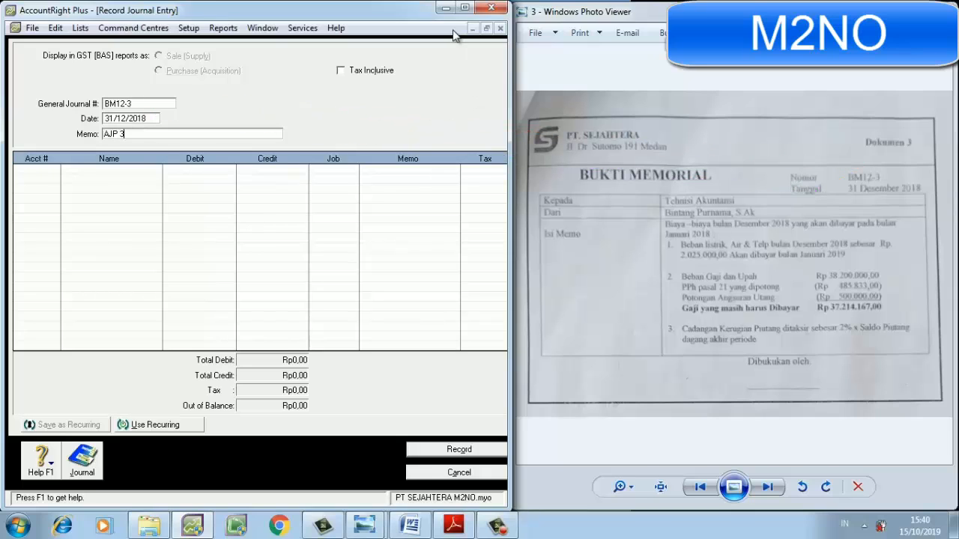
Switch to the Word worksheet, place it beside the memo scan and go to the AJP 3 table
click(412, 528)
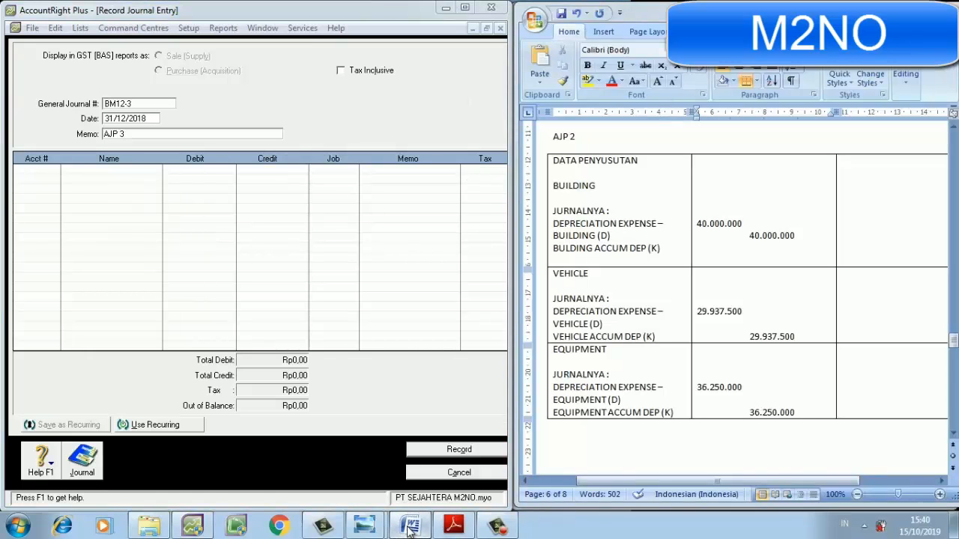
click(411, 529)
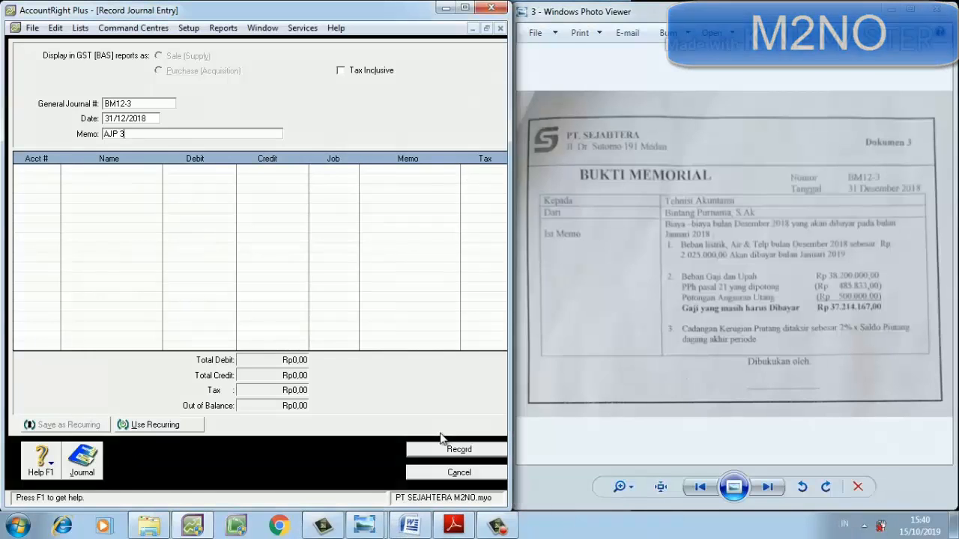
click(417, 528)
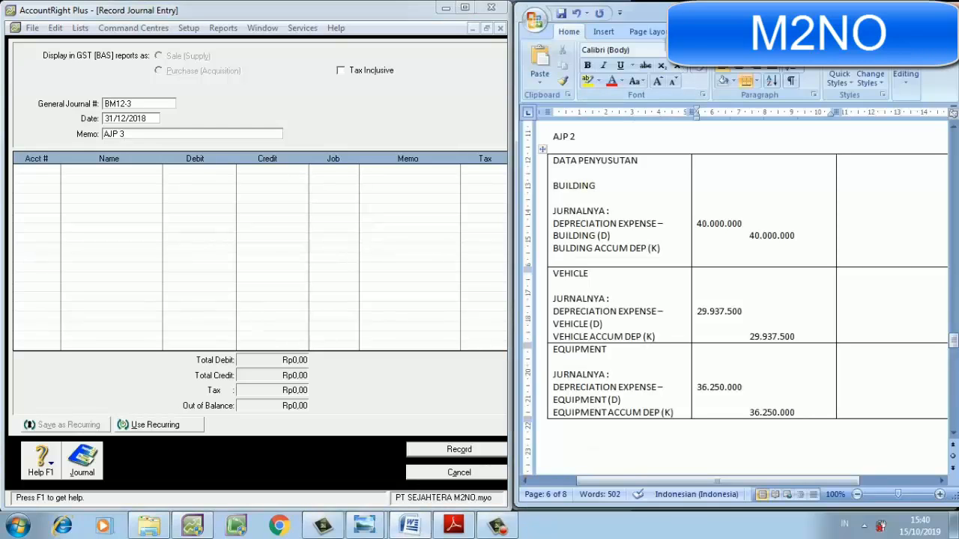
drag(682, 23, 212, 22)
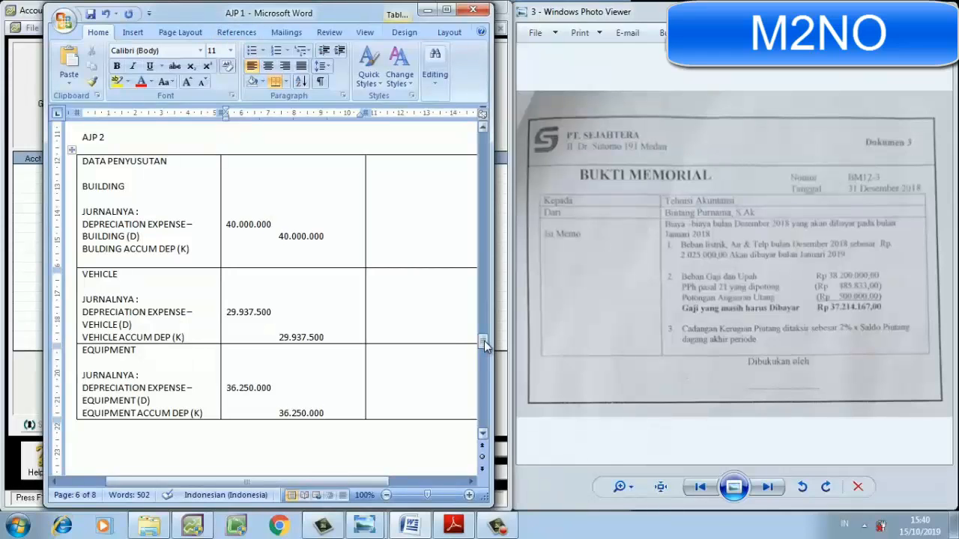
drag(484, 341, 486, 363)
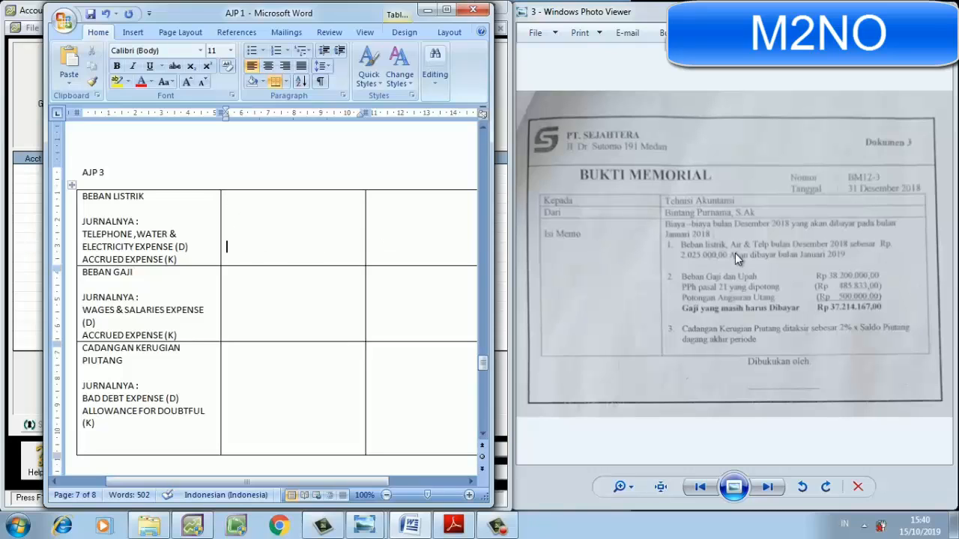
In the BEBAN LISTRIK row, enter 2.025.000 as the debit of the electricity expense and as the credit of accrued expense
text(2)
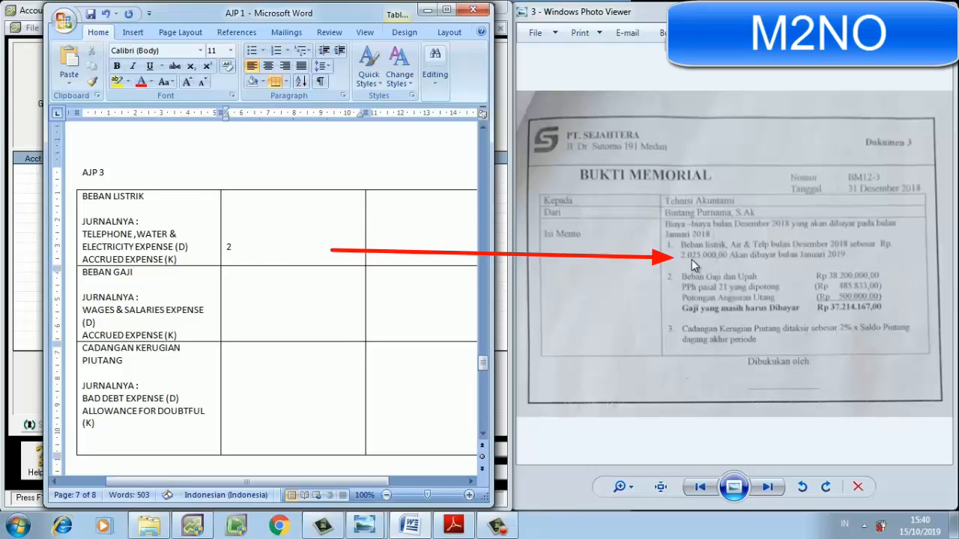
text(.025.000)
key(Return)
key(BackSpace)
text(2.025.0)
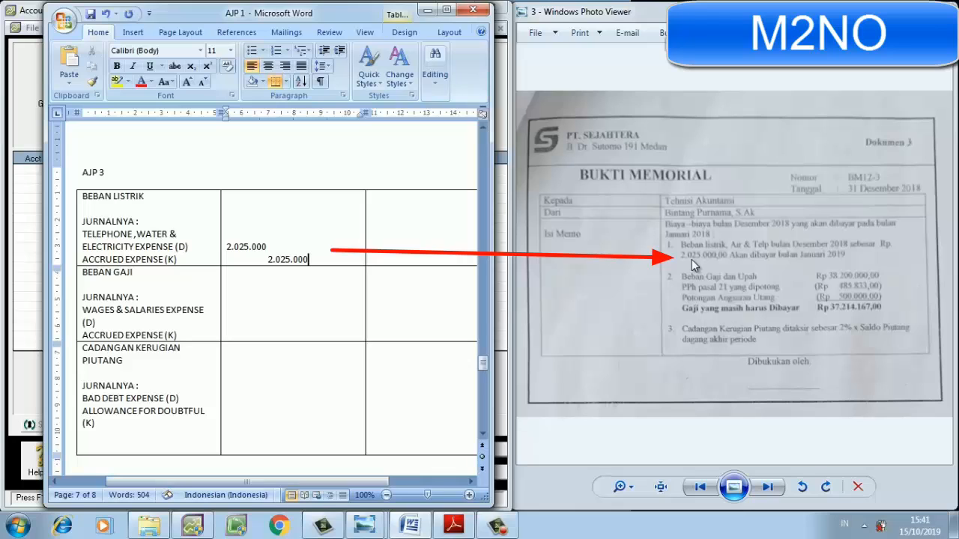
In the BEBAN GAJI row, enter 38.200.000 as the debit of wages and salaries expense and as the credit of accrued expense
click(363, 312)
text(38)
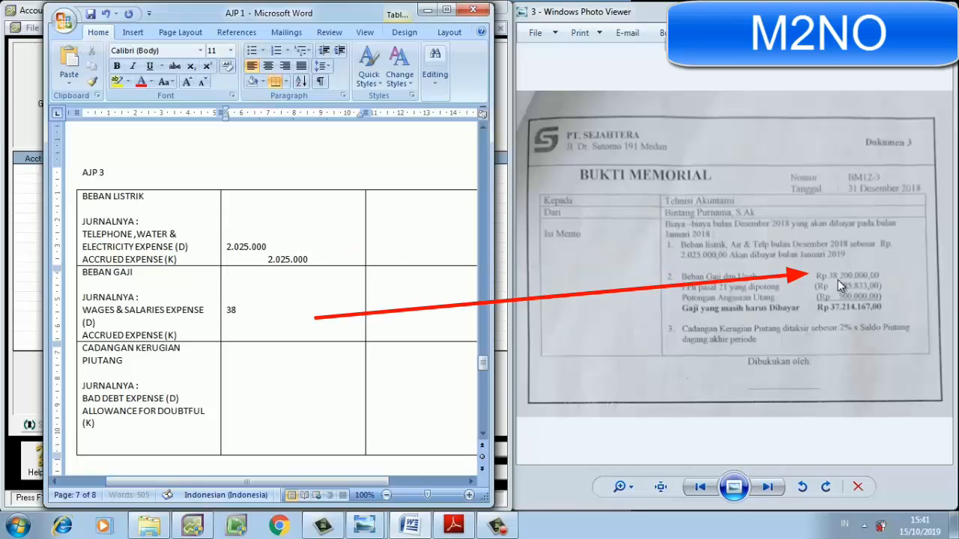
text(.200.)
text(000 )
text(38.200.000)
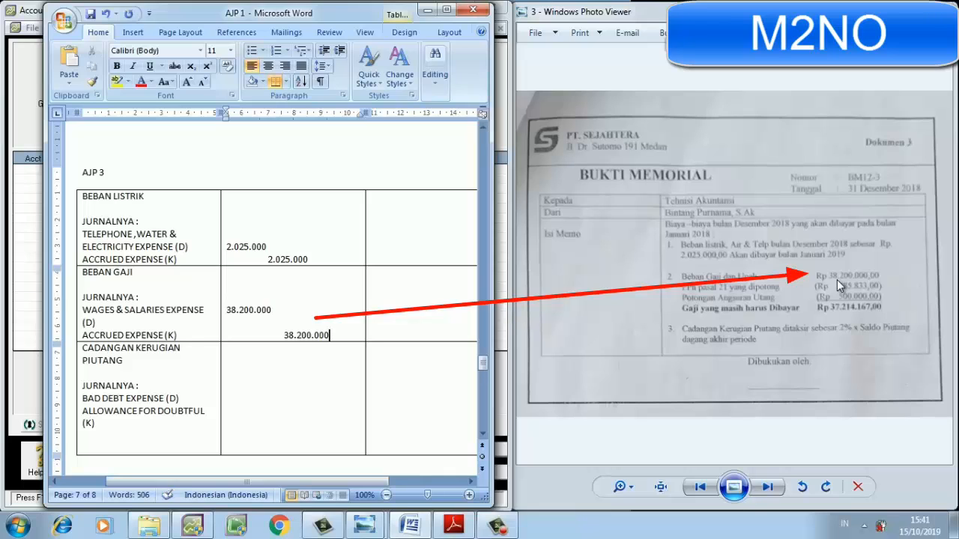
Write the formula 2% X SALDO PIUTANG DAGANG – ALLOWANCE in the second column of the CADANGAN KERUGIAN PIUTANG row
click(243, 361)
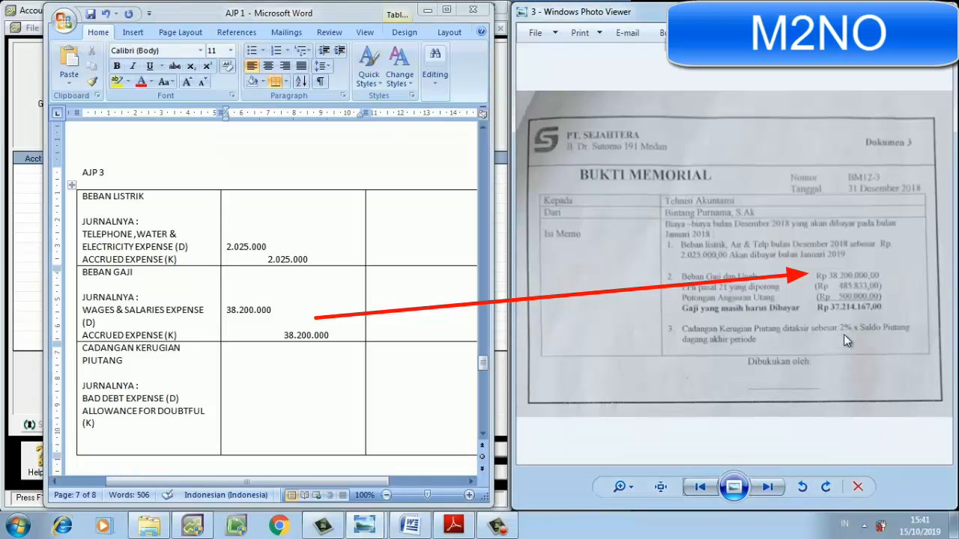
click(279, 363)
text(2)
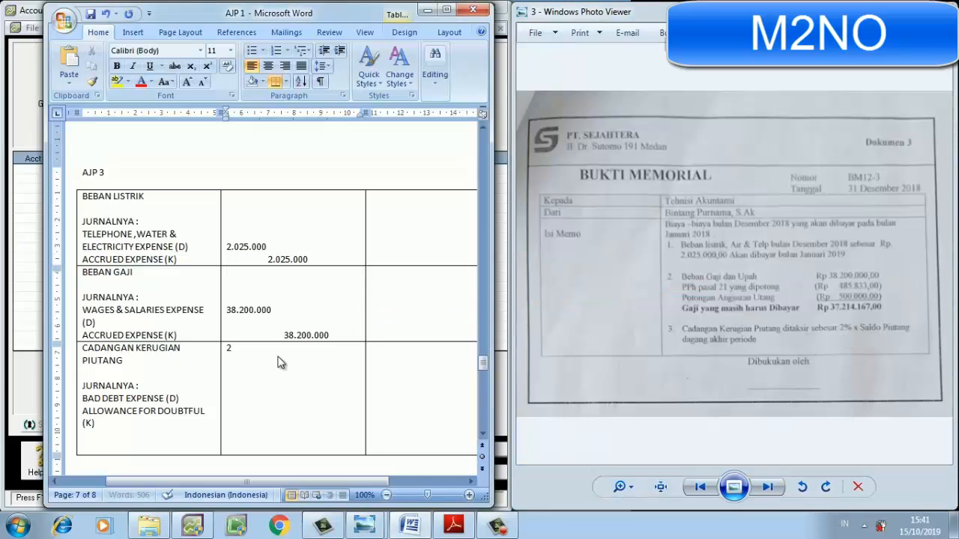
text(% XSALDO PIUT)
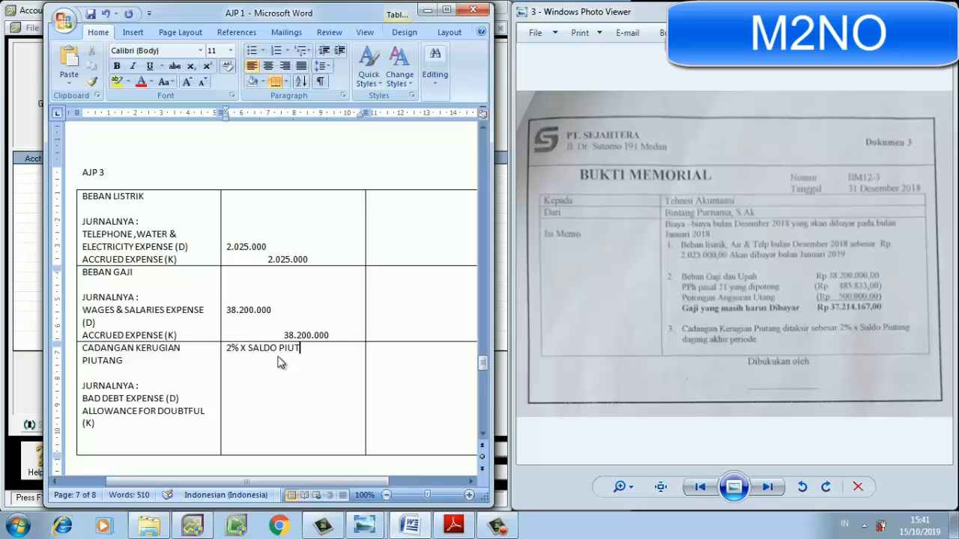
text(ANG DAGANG - ALLOWA)
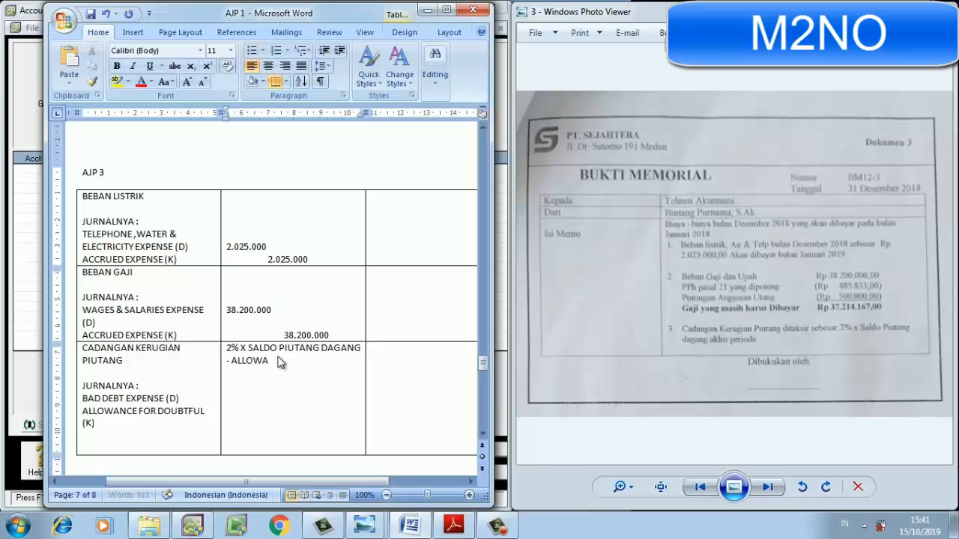
text(NCE)
key(Tab)
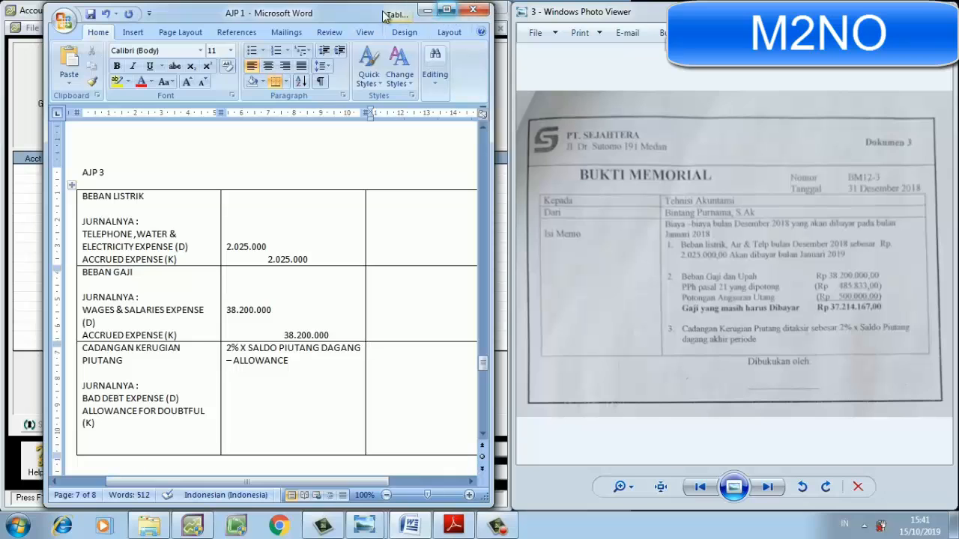
Bring up the trial balance PDF beside Word and enter 2% X 852.170.000 from accounts receivable in the row's third column
drag(44, 168, 27, 169)
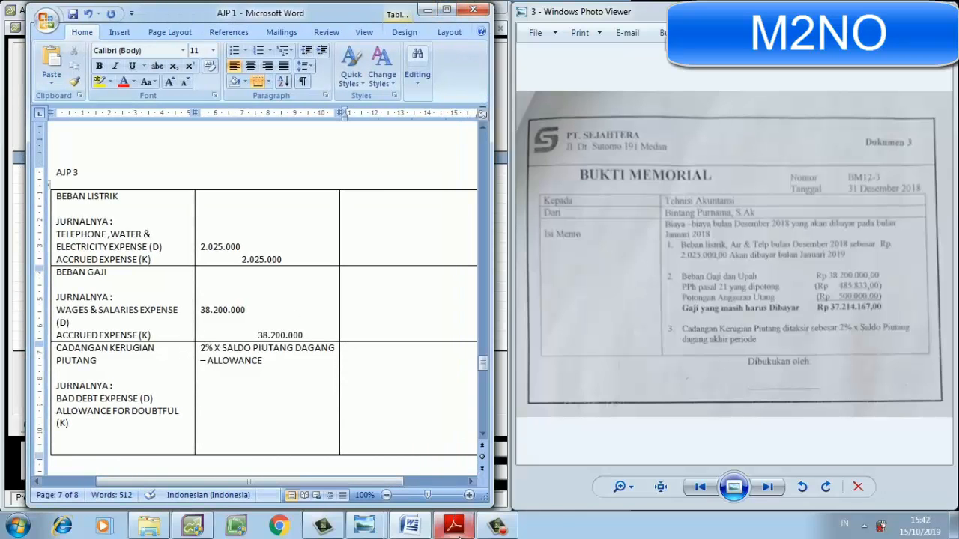
click(455, 526)
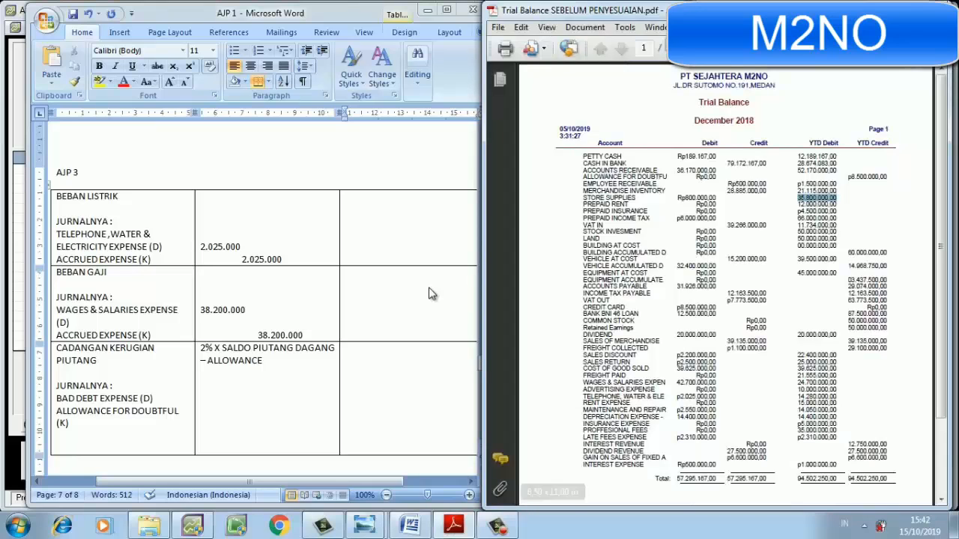
click(357, 352)
text(2%)
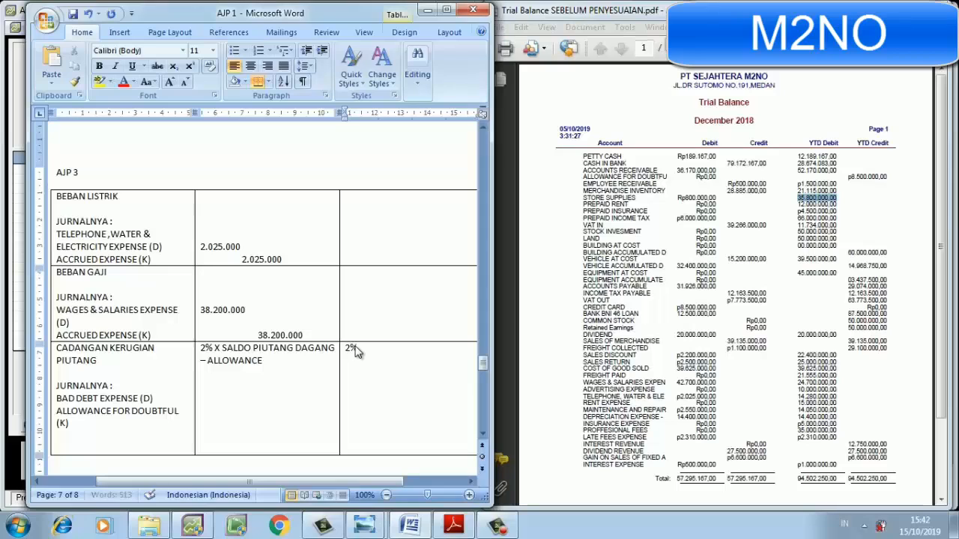
text( X)
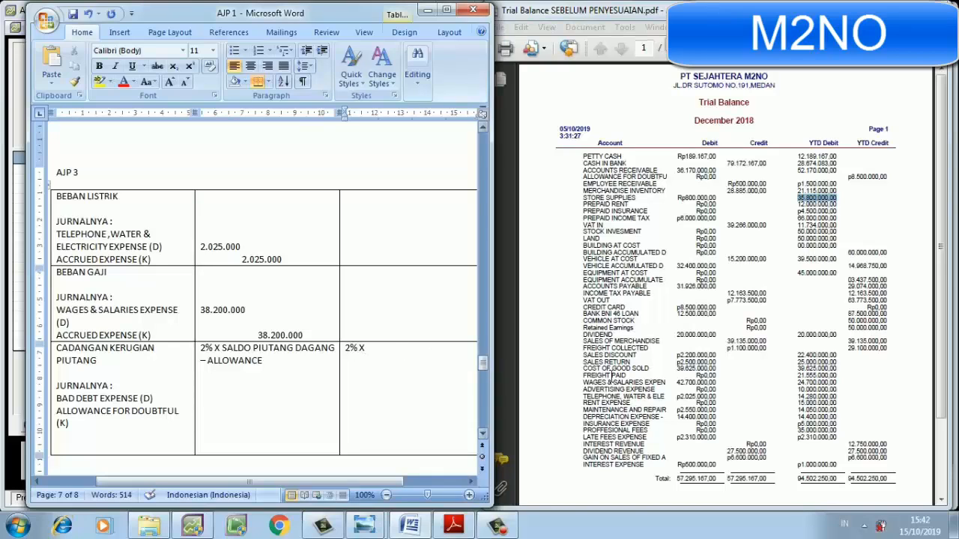
click(797, 218)
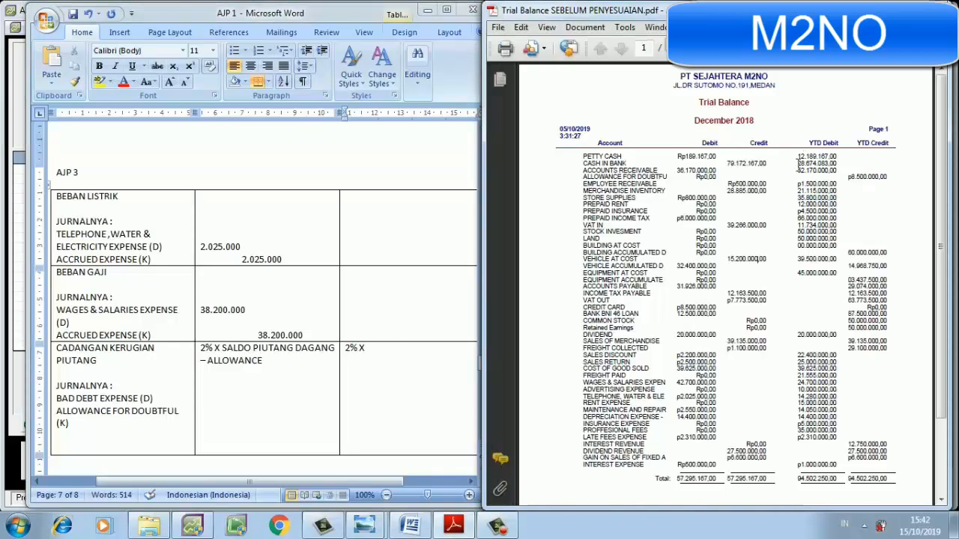
drag(799, 170, 839, 174)
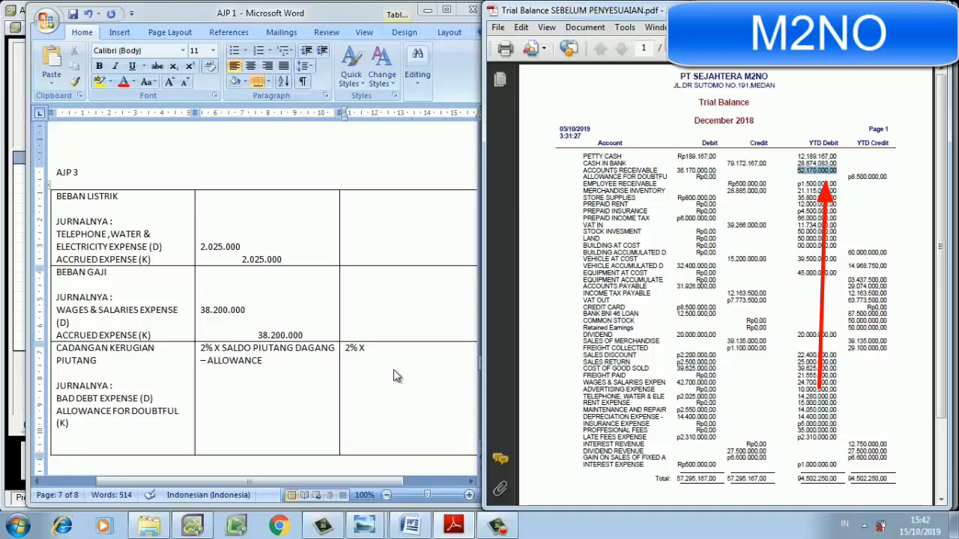
click(399, 348)
text(85)
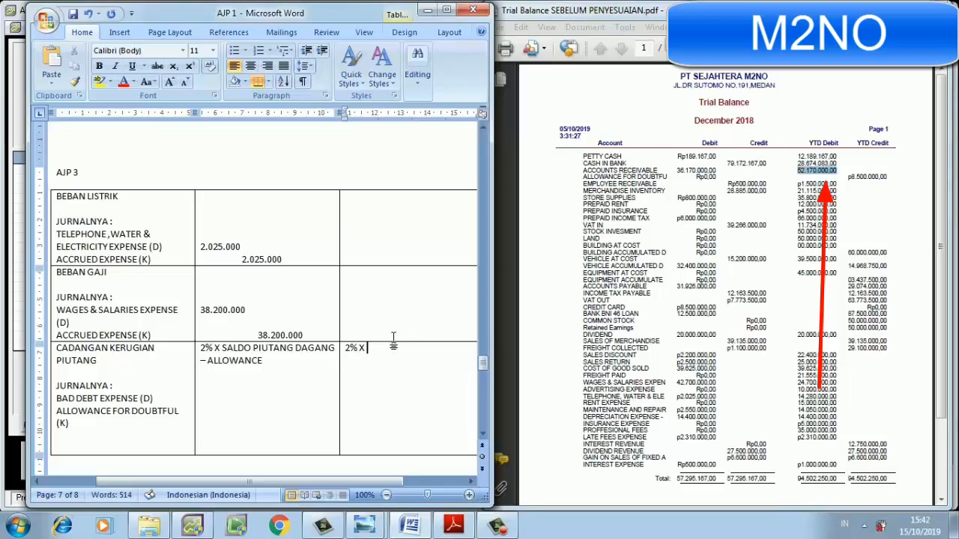
text(2.170.000)
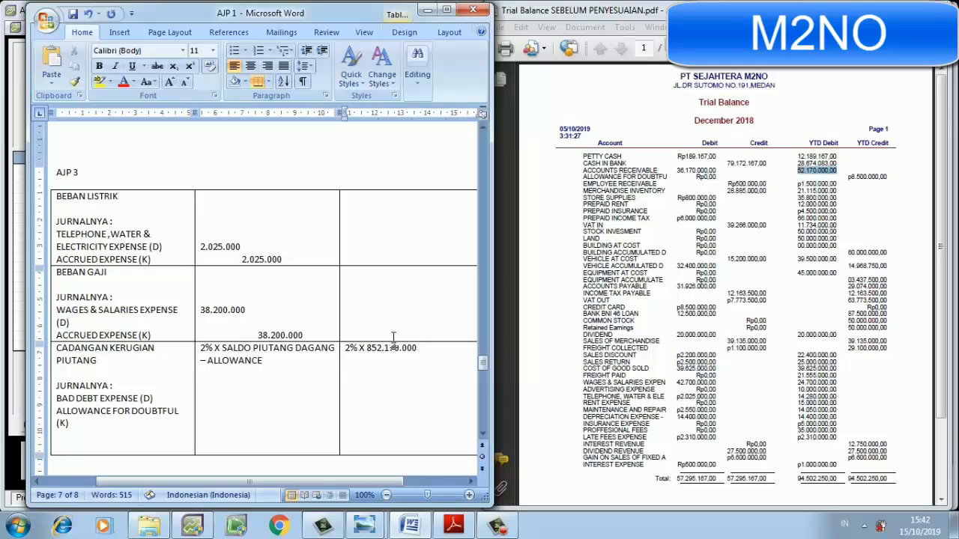
Complete the calculation by subtracting the 8.500.000 doubtful-debt allowance from the trial balance and entering the result 8.543.400
text(-)
drag(849, 177, 883, 177)
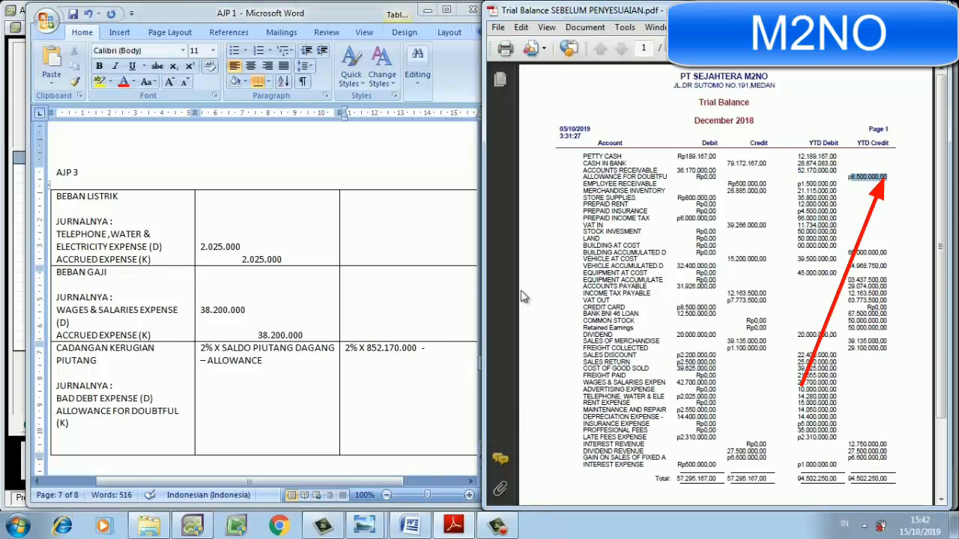
click(429, 355)
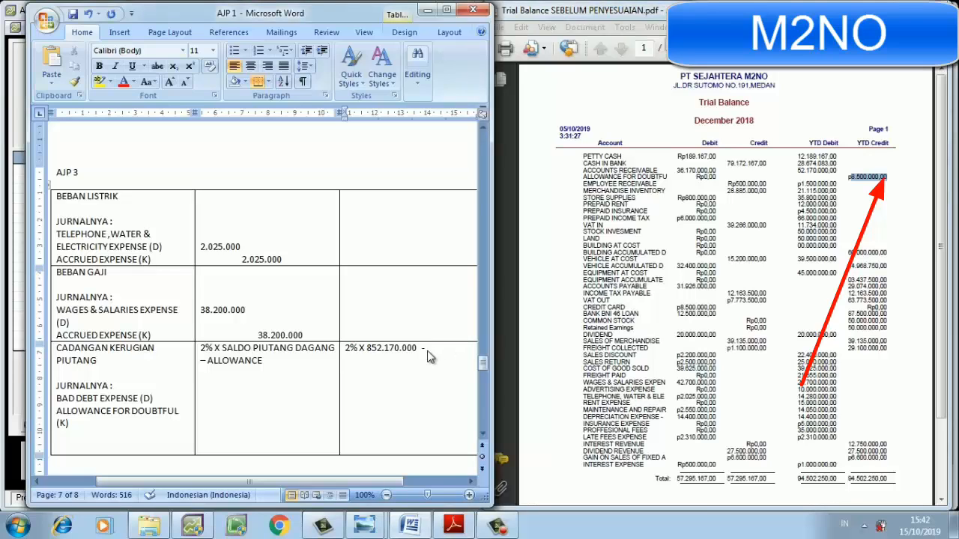
text(8.500.000)
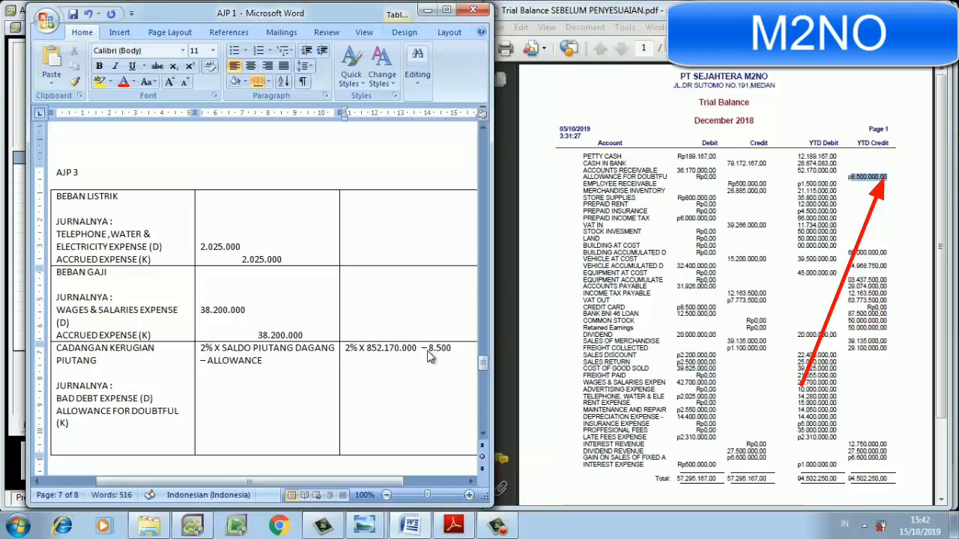
text( =)
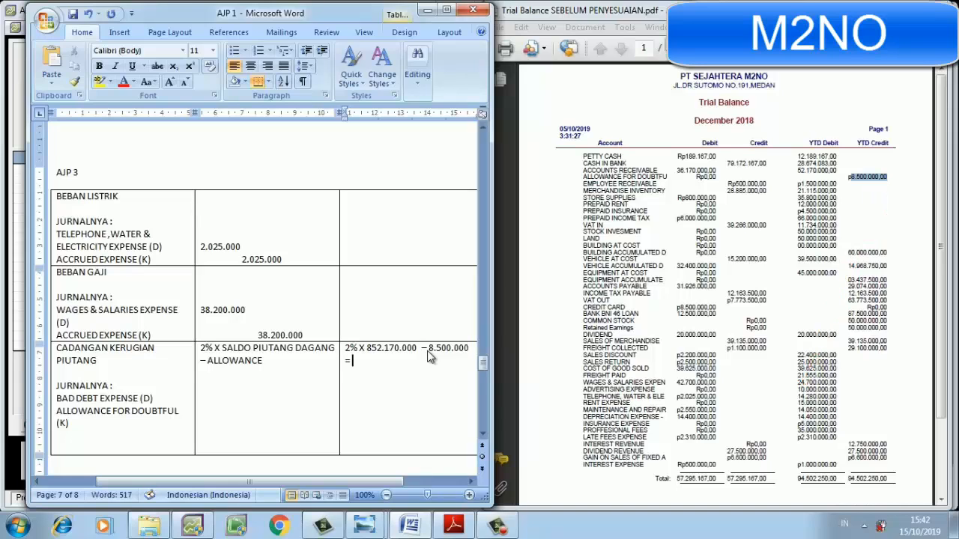
text( 8.543.400)
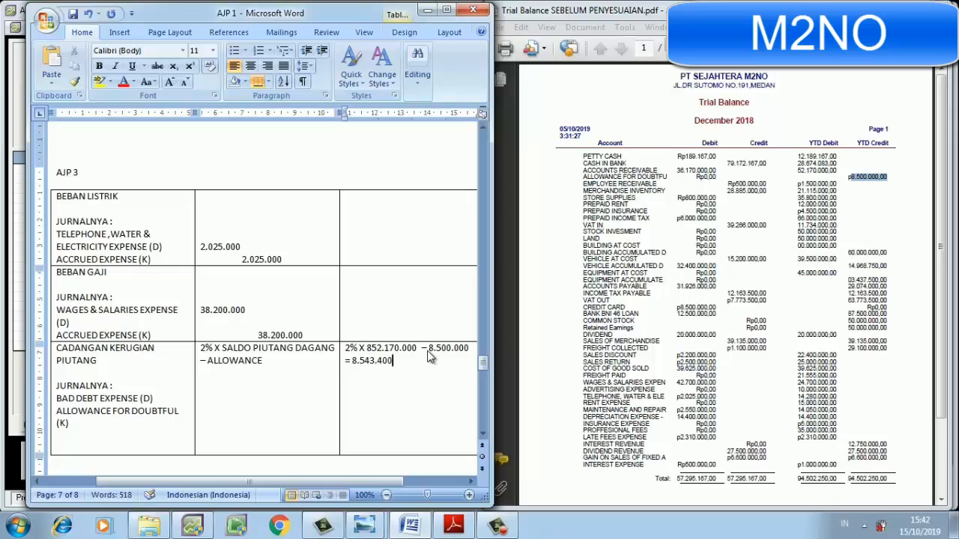
Copy the result 8.543.400 into the second column as the debit of BAD DEBT EXPENSE
click(242, 403)
drag(352, 360, 393, 361)
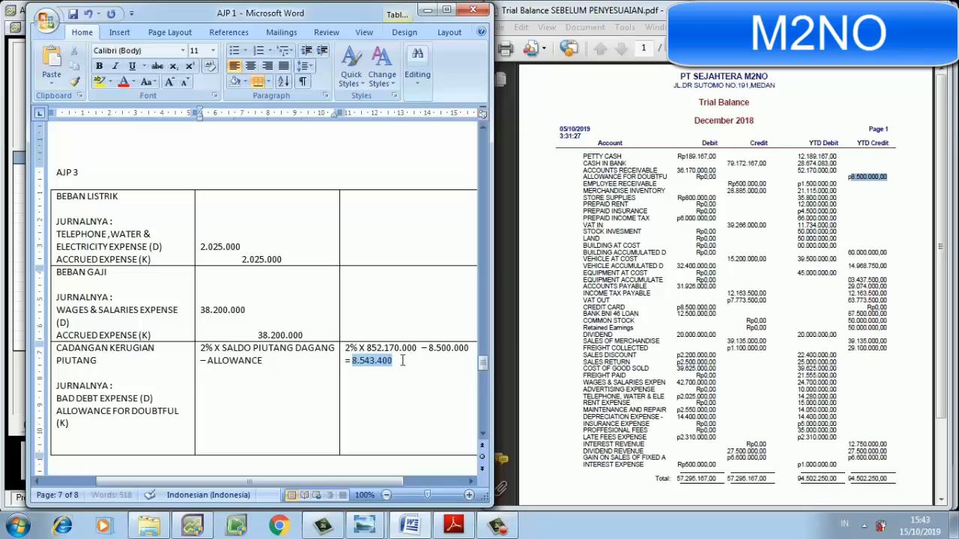
key(ctrl+c)
click(216, 397)
key(ctrl+v)
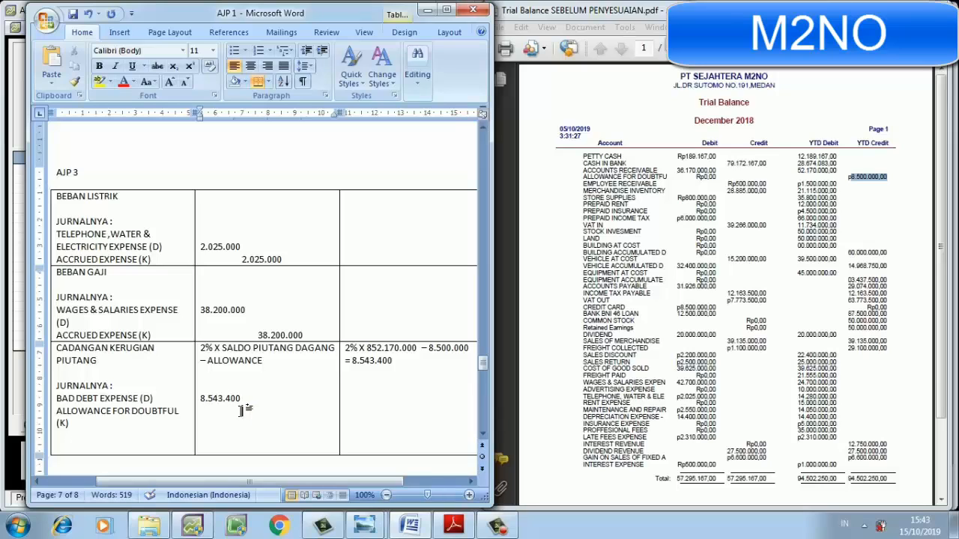
Paste 8.543.400 as the credit of ALLOWANCE FOR DOUBTFUL and place the Word document beside AccountRight's journal entry
key(ctrl+v)
click(885, 8)
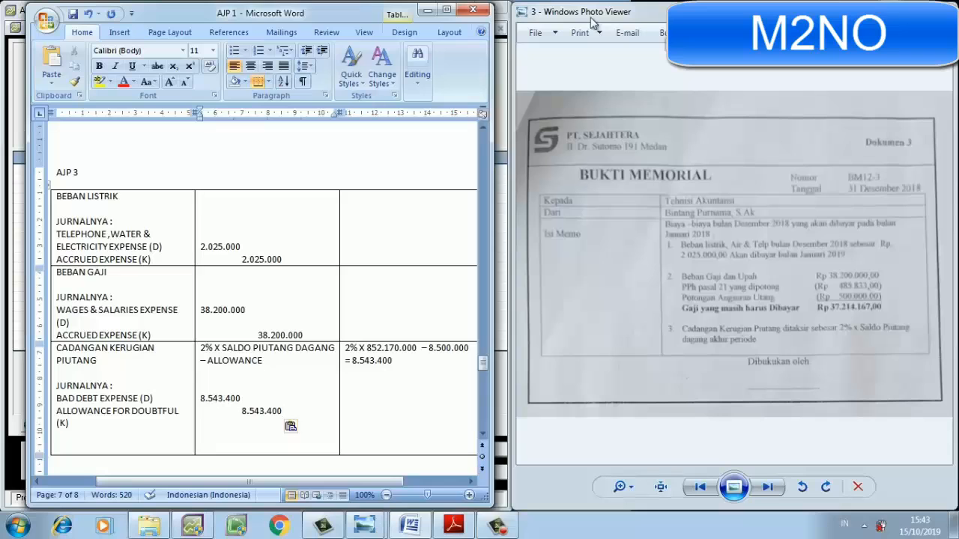
drag(339, 13, 825, 10)
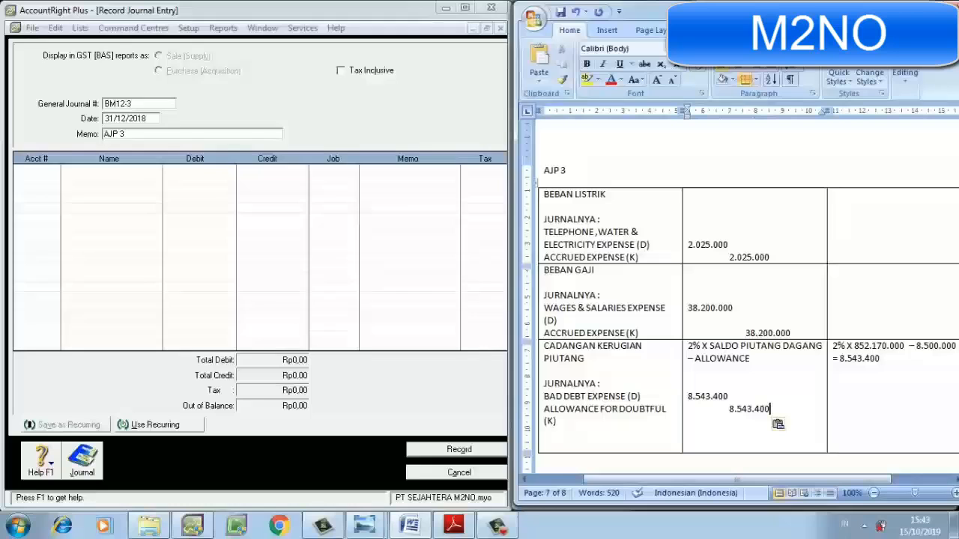
In journal BM12-3, set the first line's account to 6-1300 TELEPHONE, WATER & ELEC
click(167, 175)
click(40, 174)
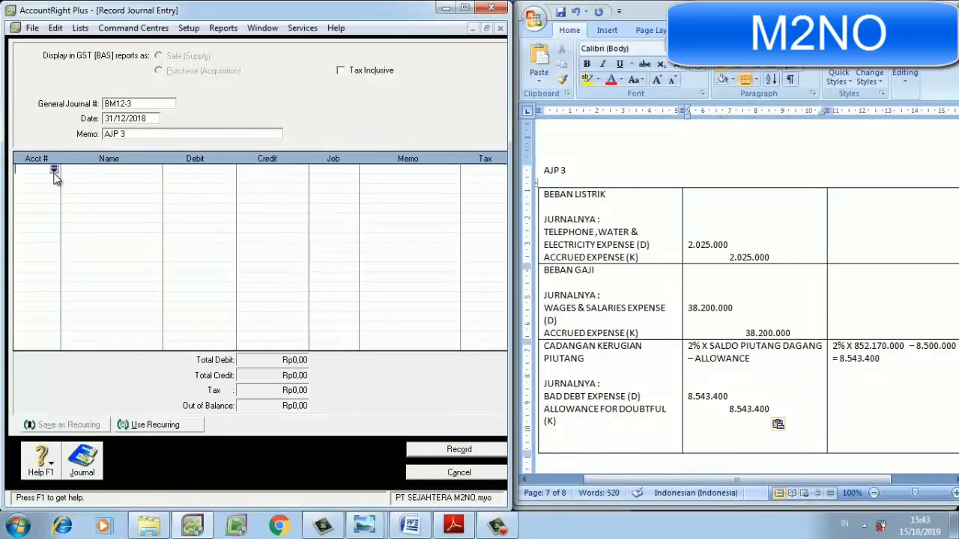
click(55, 171)
click(208, 225)
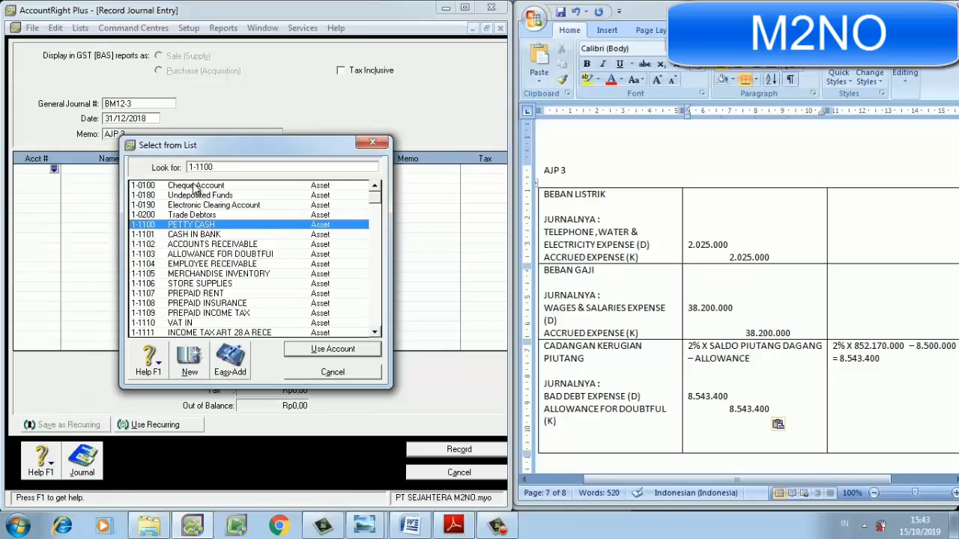
double_click(215, 167)
key(BackSpace)
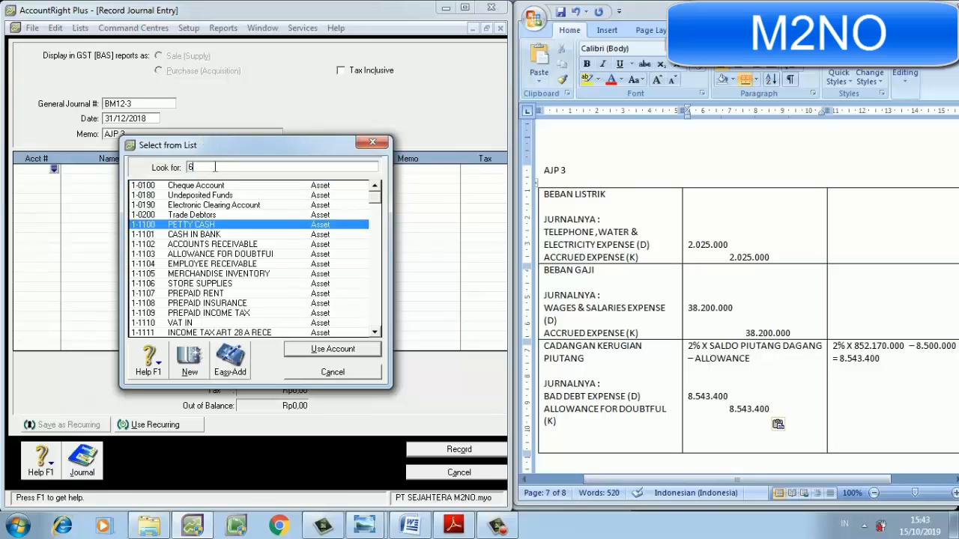
click(202, 227)
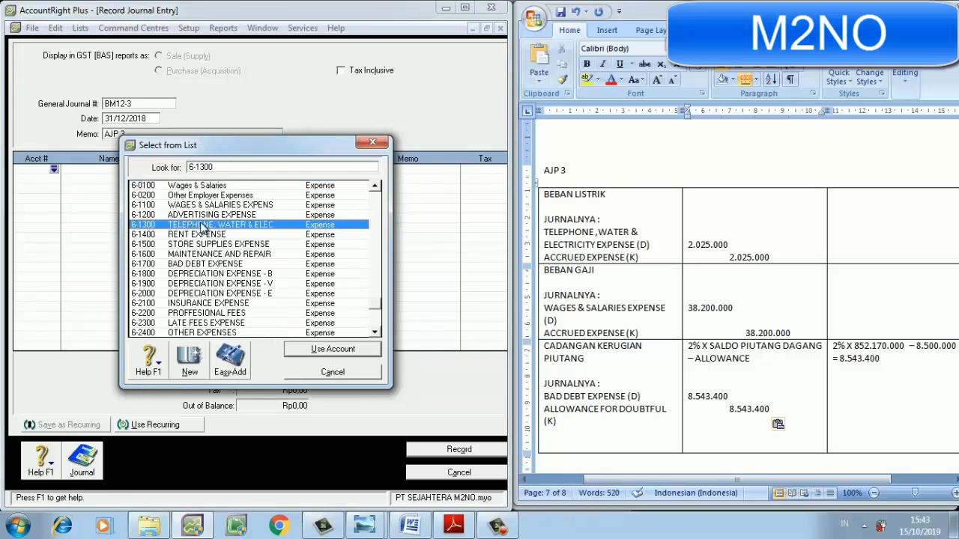
double_click(203, 227)
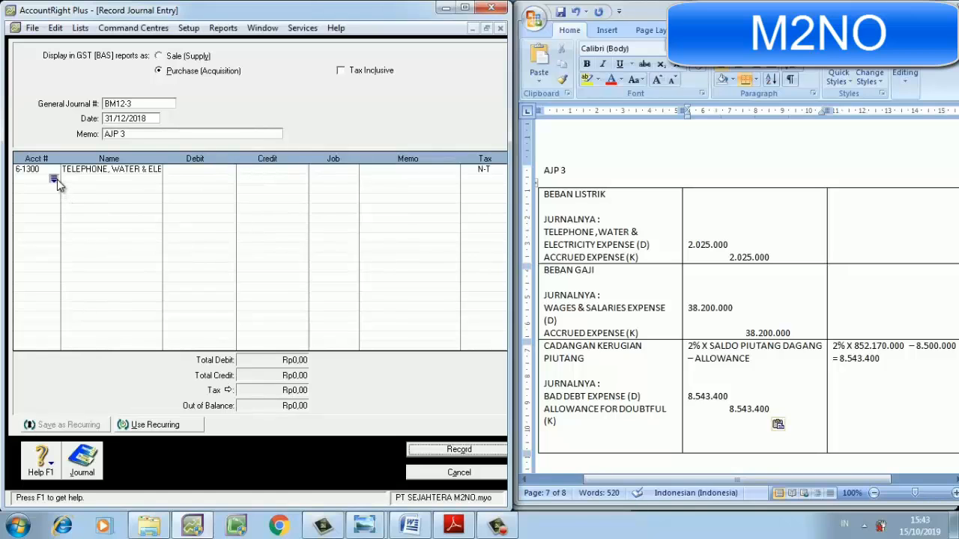
Set the second journal line's account to 2-1200 ACCRUED EXPENSE
click(54, 179)
click(258, 233)
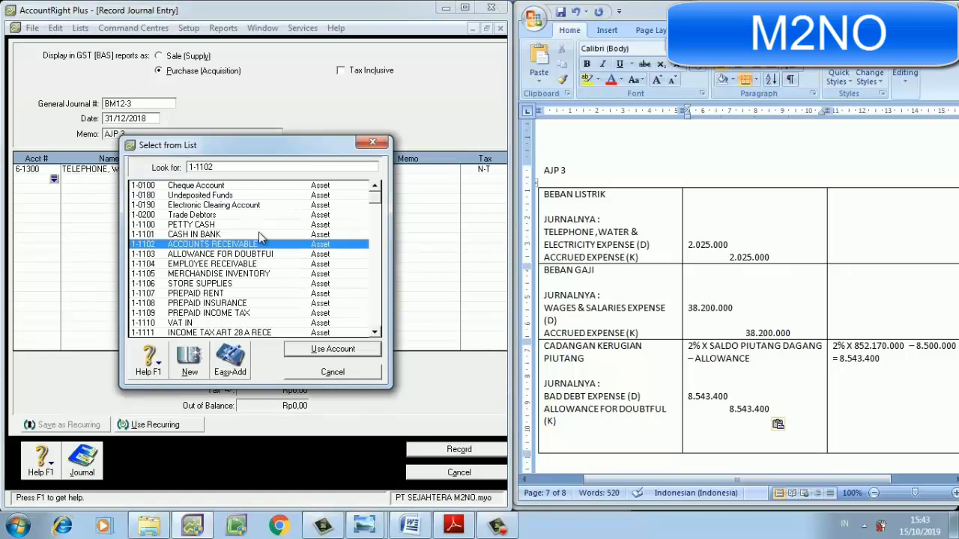
key(Down)
key(Down)
key(Down)
key(Down)
key(Down)
key(Down)
key(Down)
key(Down)
key(Down)
key(Down)
key(Down)
key(Down)
key(Down)
key(Down)
key(Down)
key(Down)
key(Down)
key(Down)
key(Down)
key(Down)
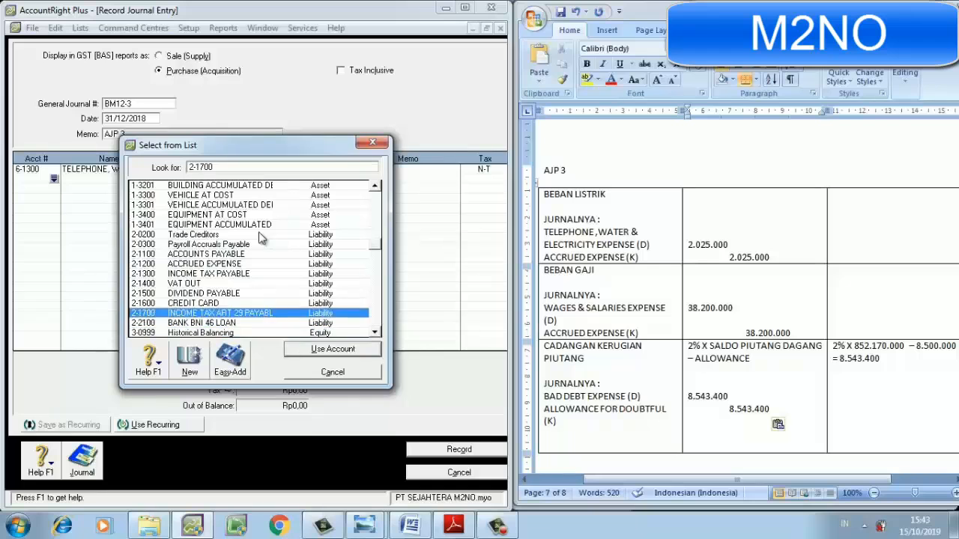
key(Up)
key(Up)
key(Up)
key(Up)
key(Up)
key(Return)
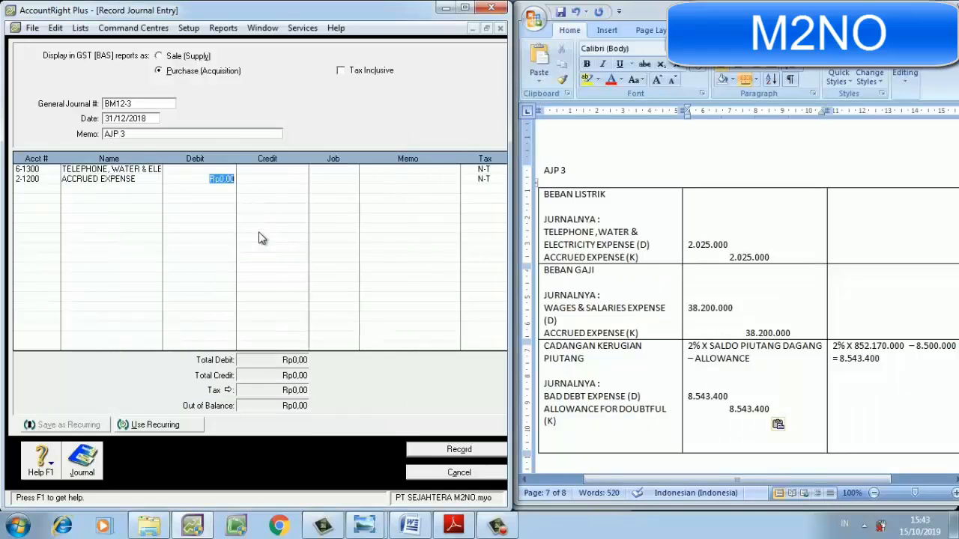
Add 6-1100 WAGES & SALARIES EXPENSE and 2-1200 ACCRUED EXPENSE as the third and fourth journal lines
click(54, 190)
click(54, 190)
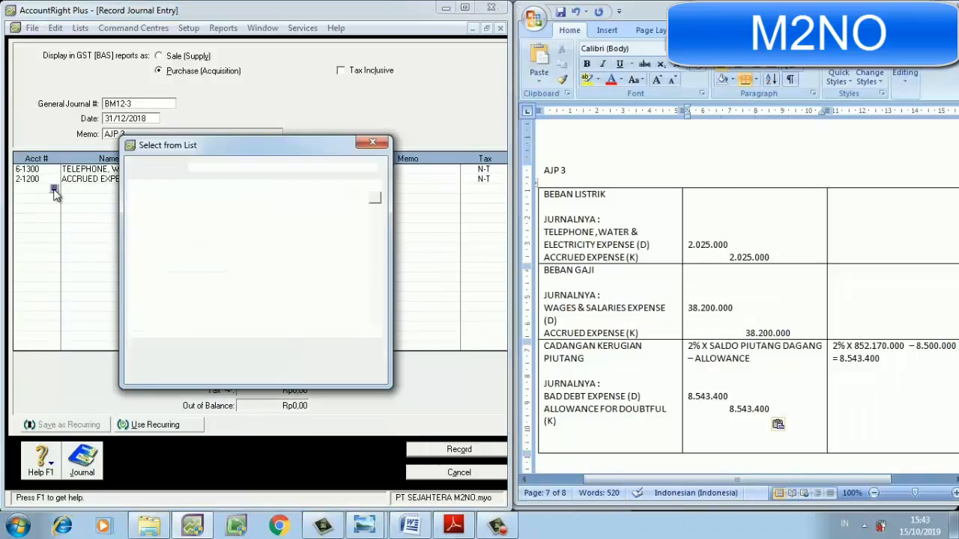
text(6)
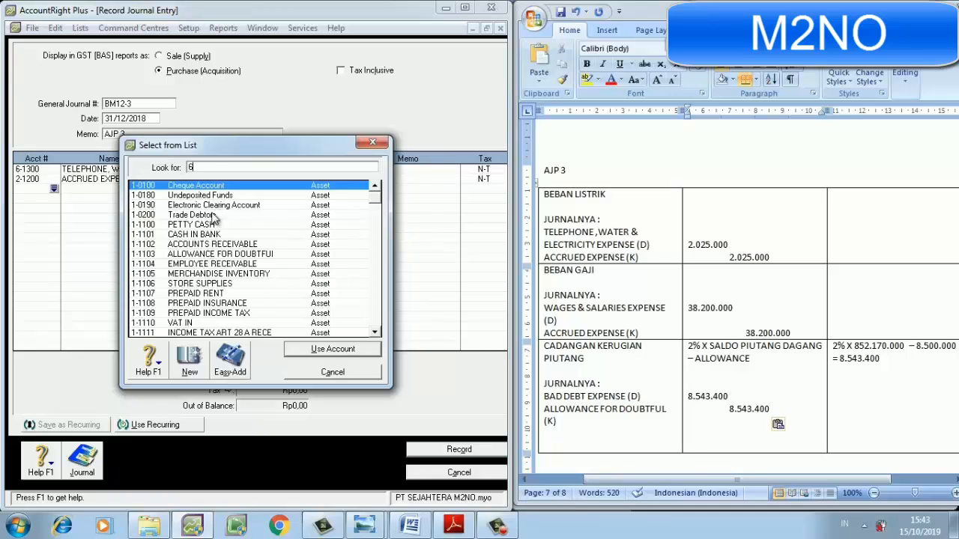
text(-1100)
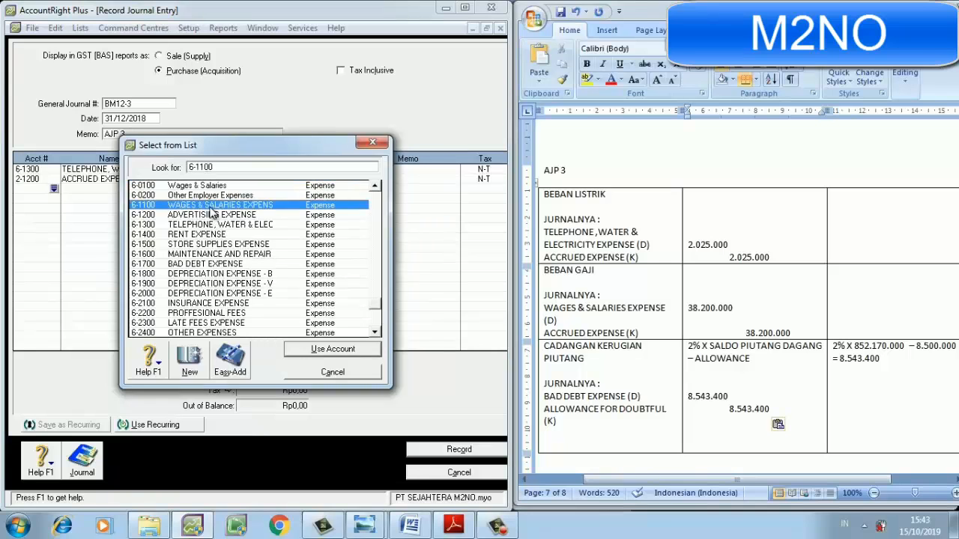
key(Return)
click(54, 202)
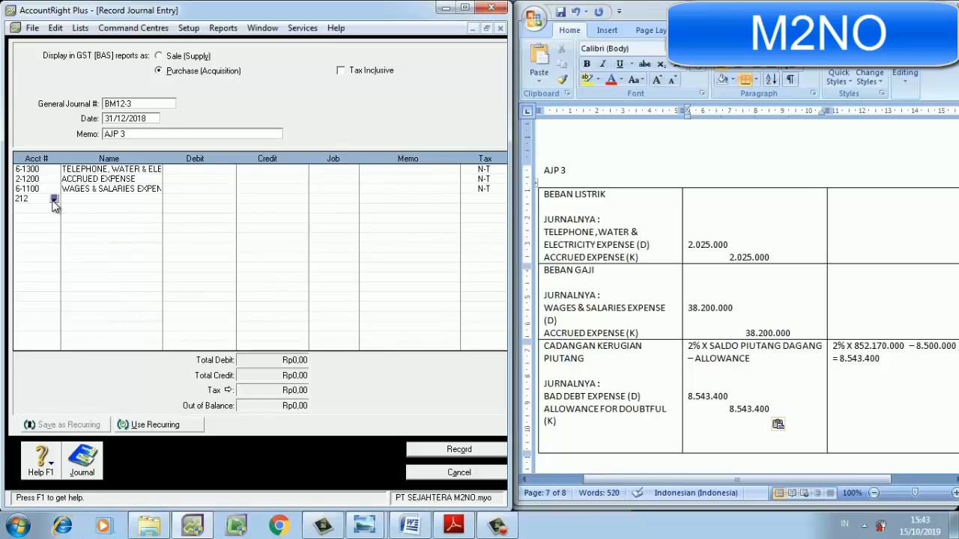
text(21200)
key(Return)
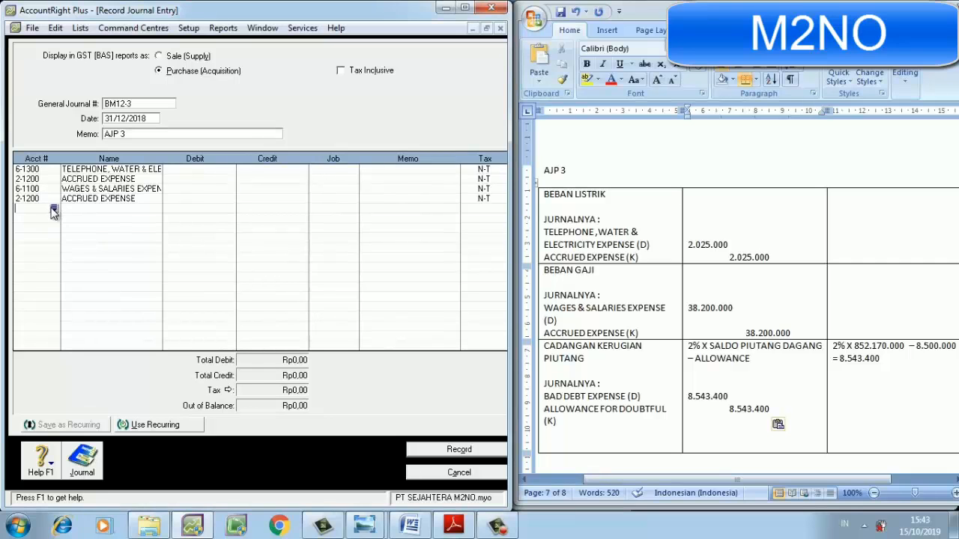
Add 6-1700 BAD DEBT EXPENSE and 1-1103 ALLOWANCE FOR DOUBTFUL as the fifth and sixth journal lines
click(54, 208)
click(206, 247)
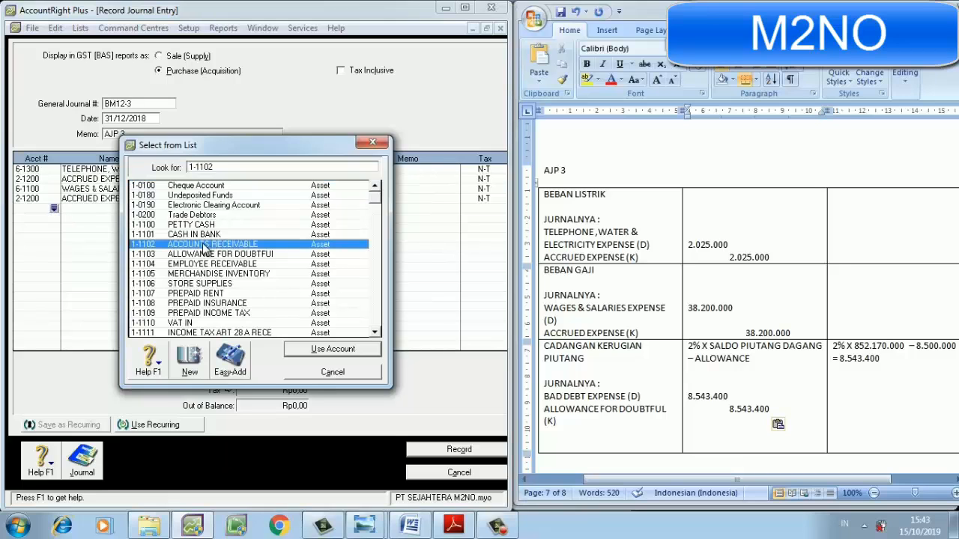
double_click(209, 169)
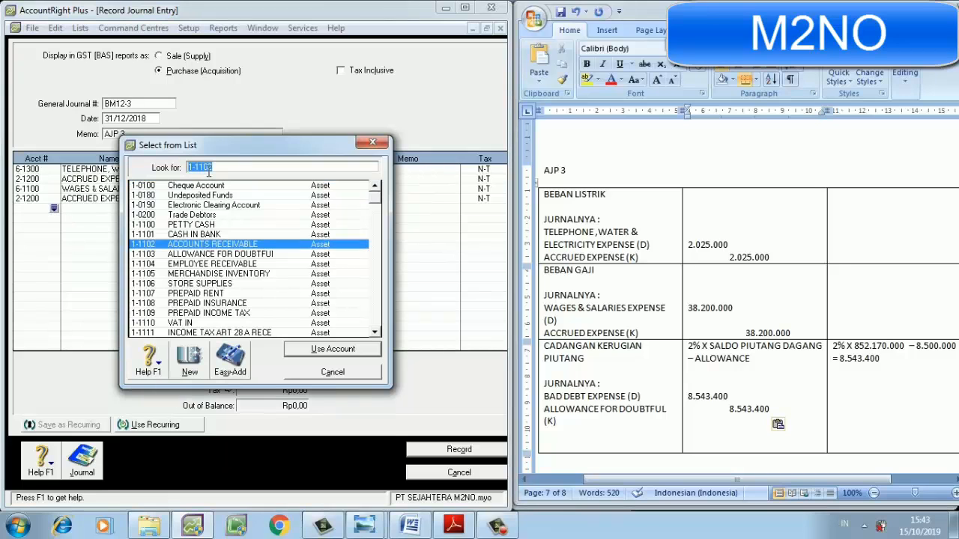
text(6)
click(215, 267)
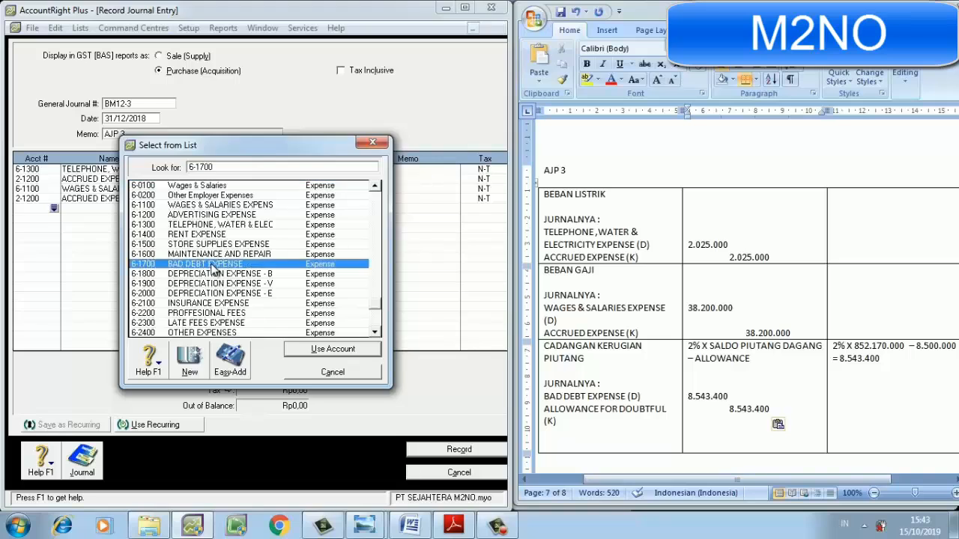
double_click(215, 267)
click(55, 220)
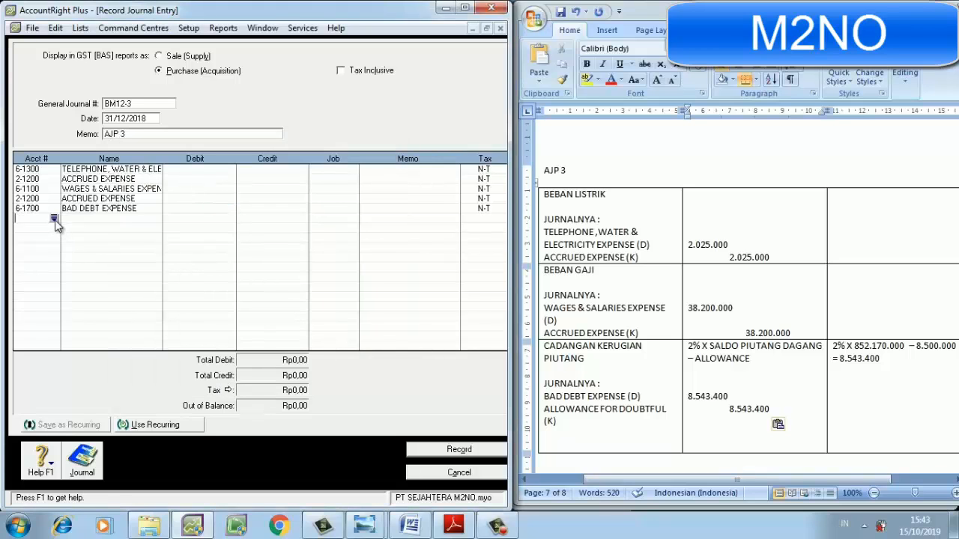
click(55, 219)
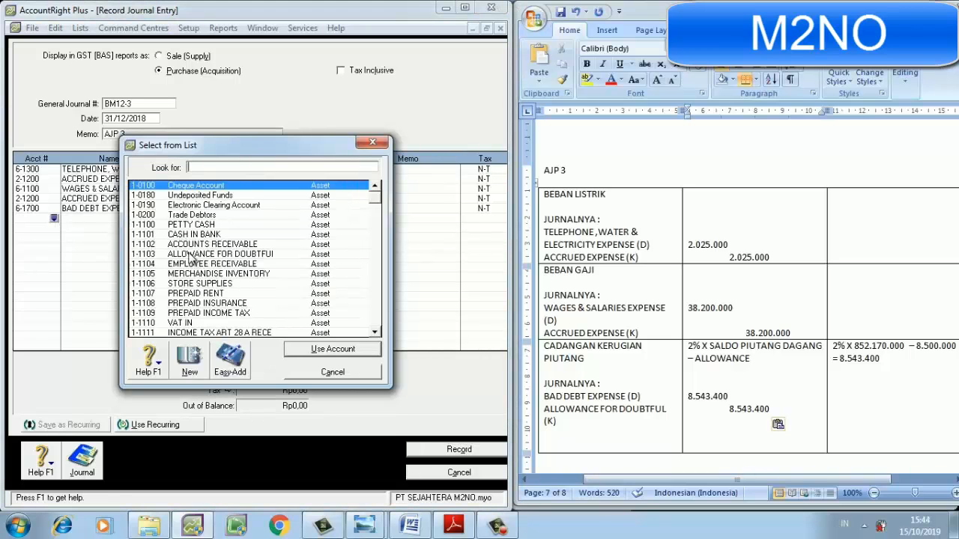
double_click(190, 254)
Enter 2.025.000 as the debit of the telephone and electricity expense and the credit of its ACCRUED EXPENSE line
click(217, 170)
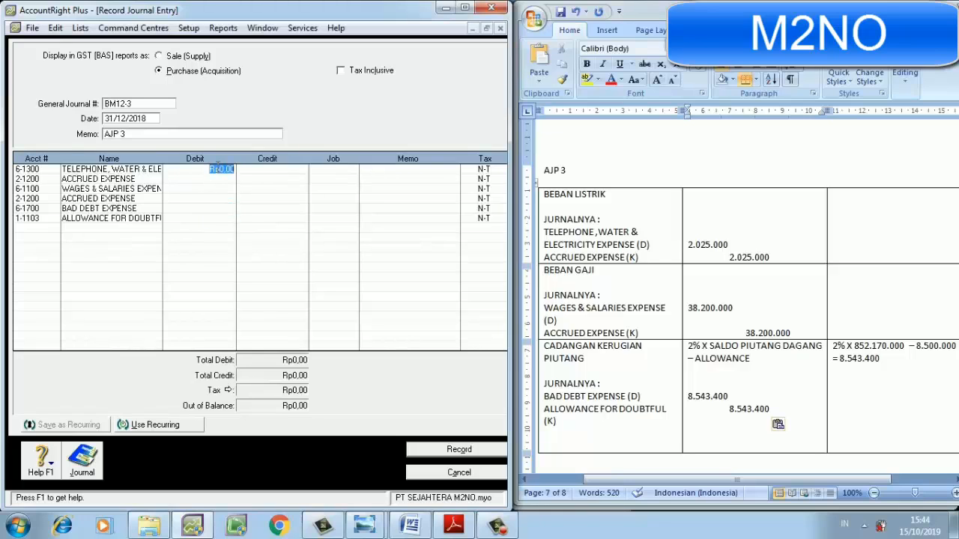
text(2.0)
text(25.000)
key(Return)
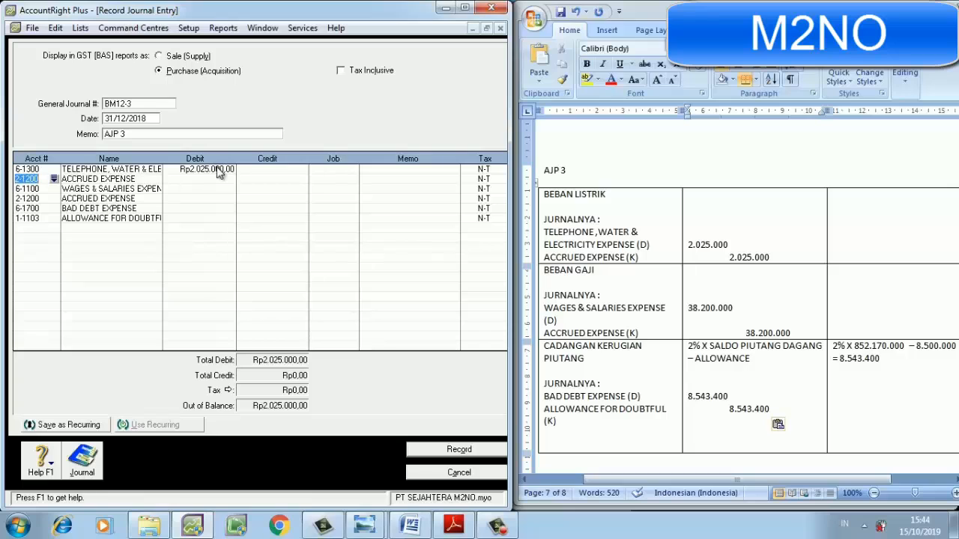
click(259, 179)
Enter 38.200.000 as the debit of WAGES & SALARIES EXPENSE and the credit of the ACCRUED EXPENSE line below it
click(216, 191)
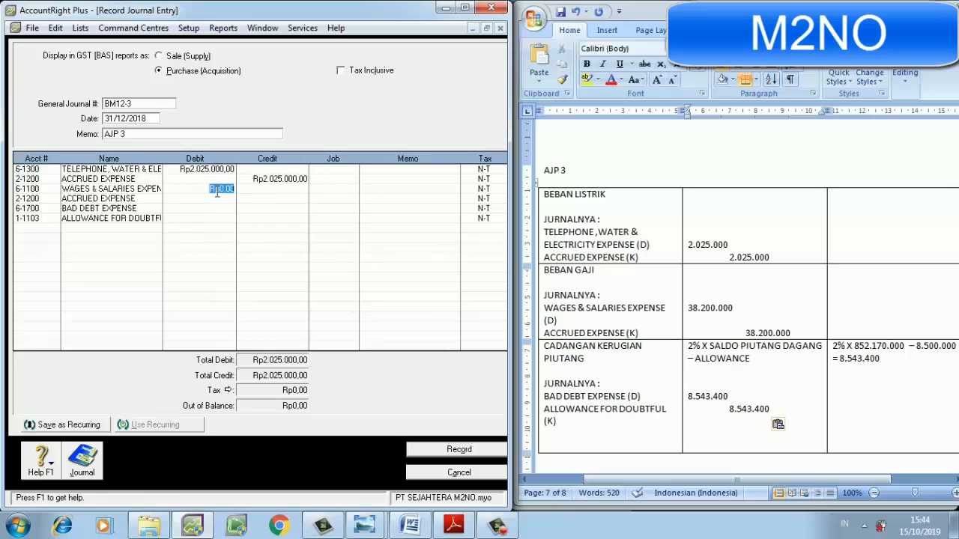
text(38.200.000)
key(Return)
click(244, 199)
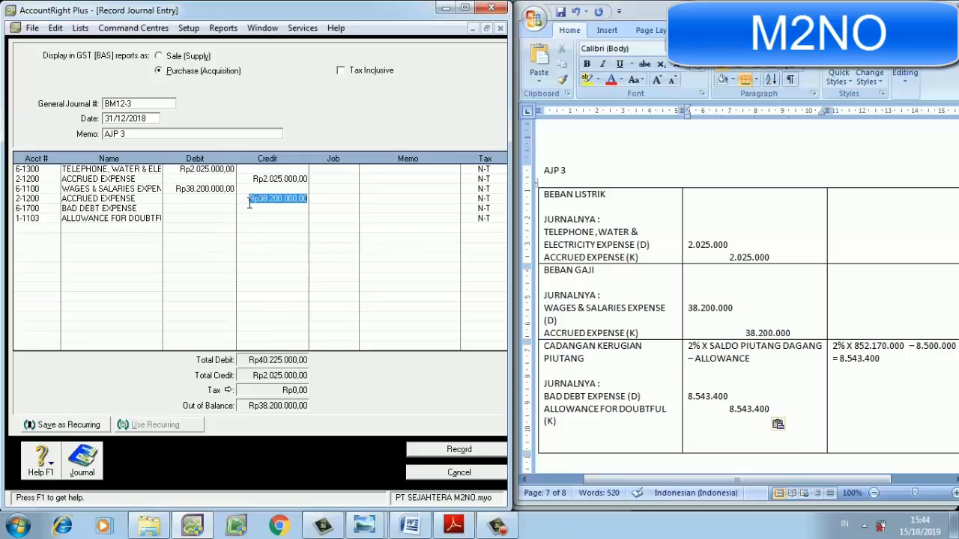
Enter 8.543.400 as the debit of BAD DEBT EXPENSE and the credit of ALLOWANCE FOR DOUBTFUL
click(222, 208)
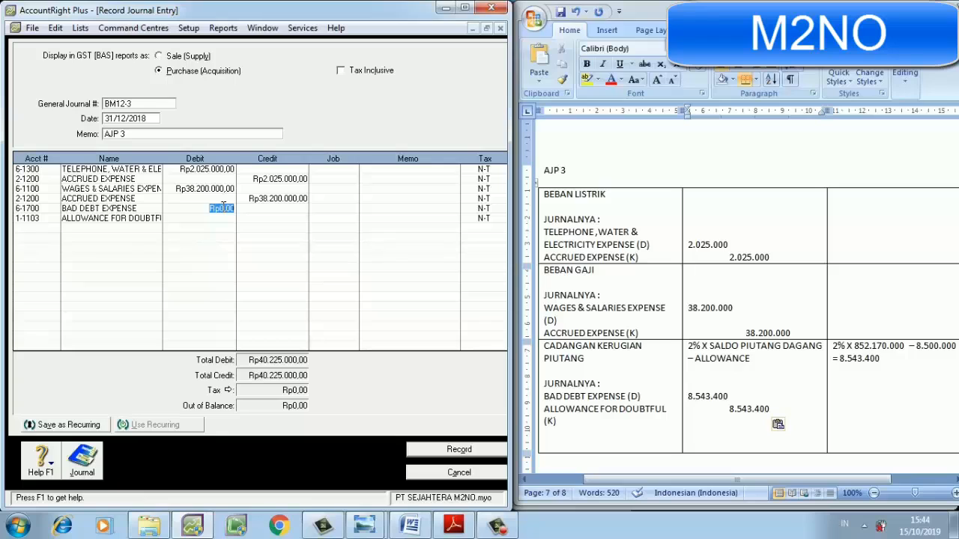
text(8.543.400)
key(Return)
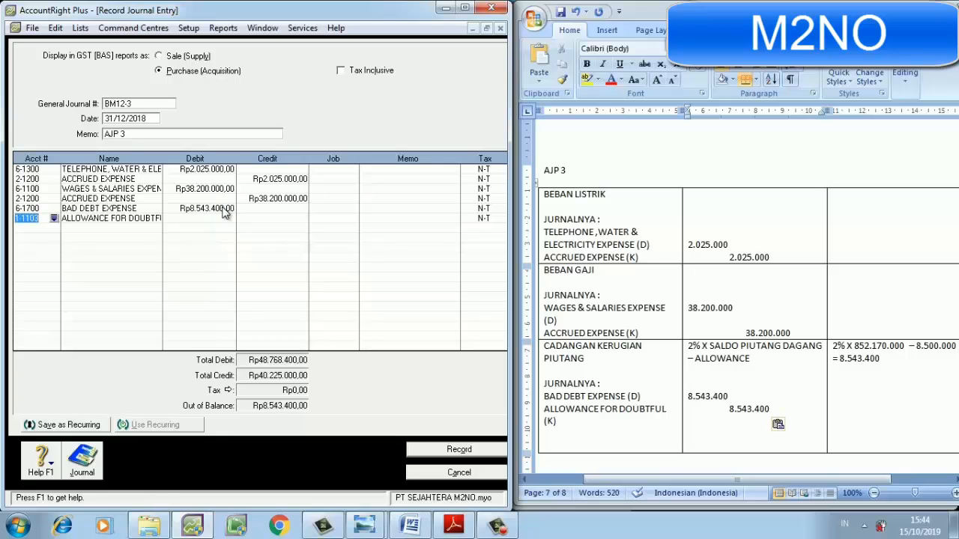
click(248, 219)
key(Return)
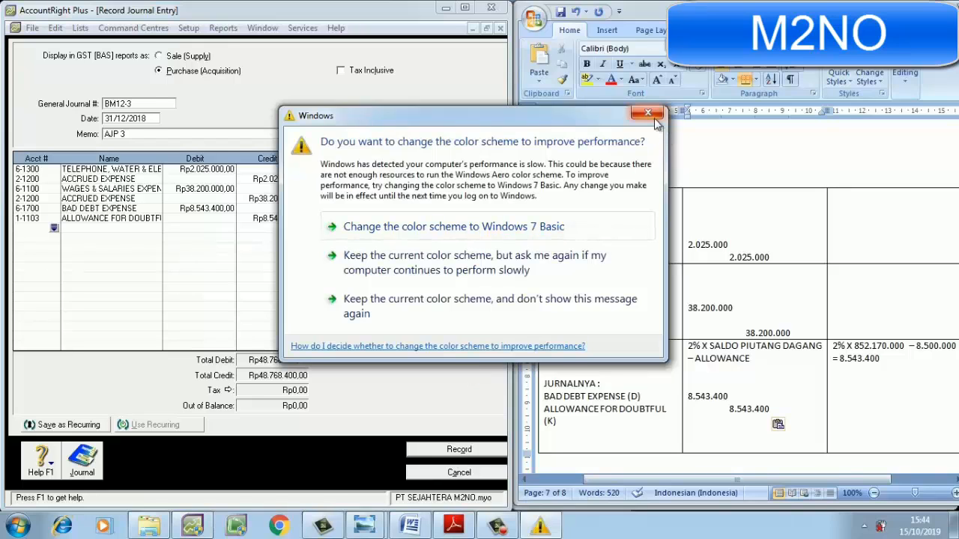
Dismiss the Windows color scheme message, record journal BM12-3, and check its entries in the Transaction Journal
click(648, 113)
click(434, 454)
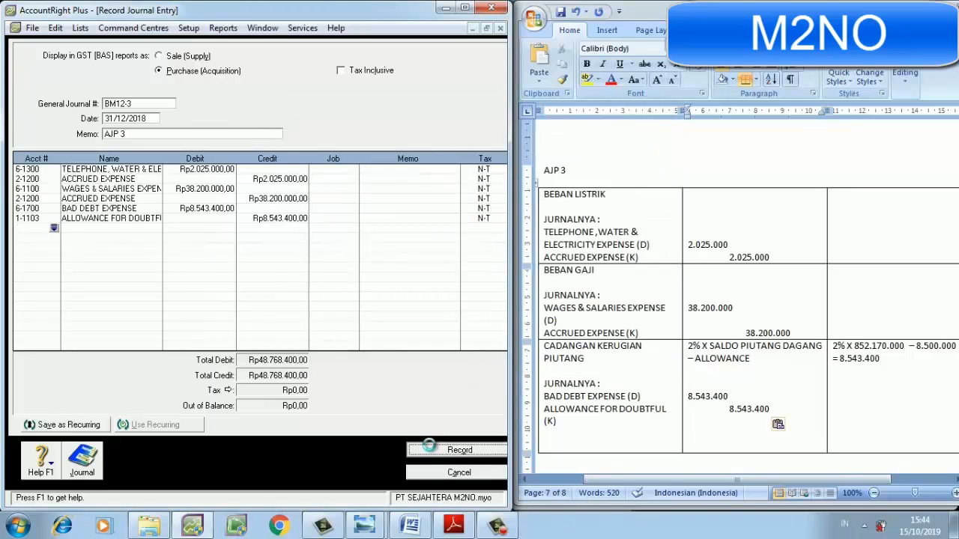
click(442, 472)
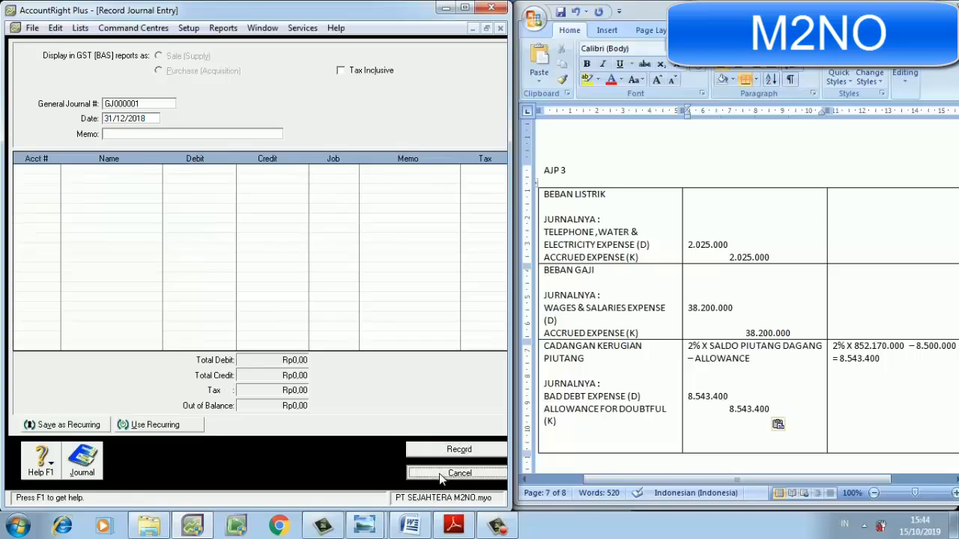
click(279, 250)
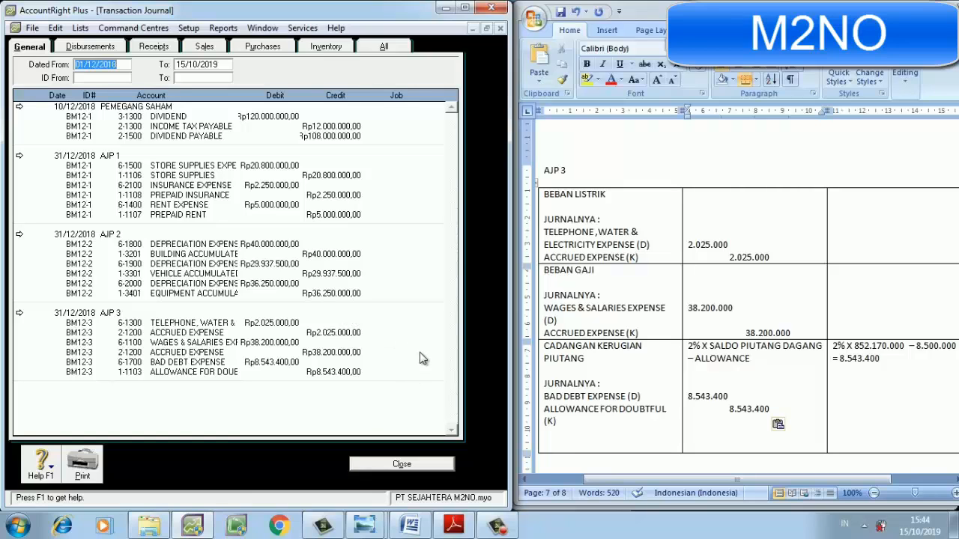
click(412, 466)
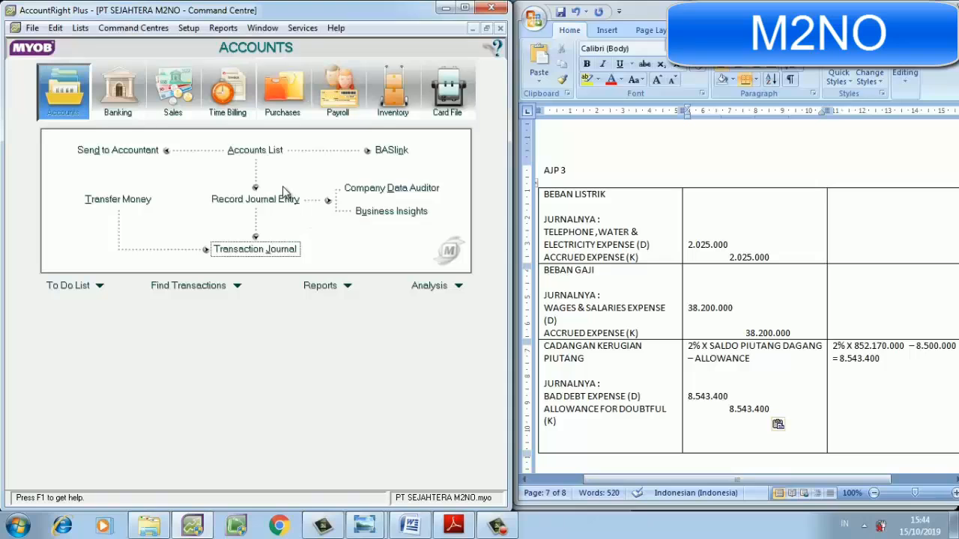
Start a new journal entry in AccountRight Plus and display the Dokumen 4 memo in Windows Photo Viewer
click(283, 200)
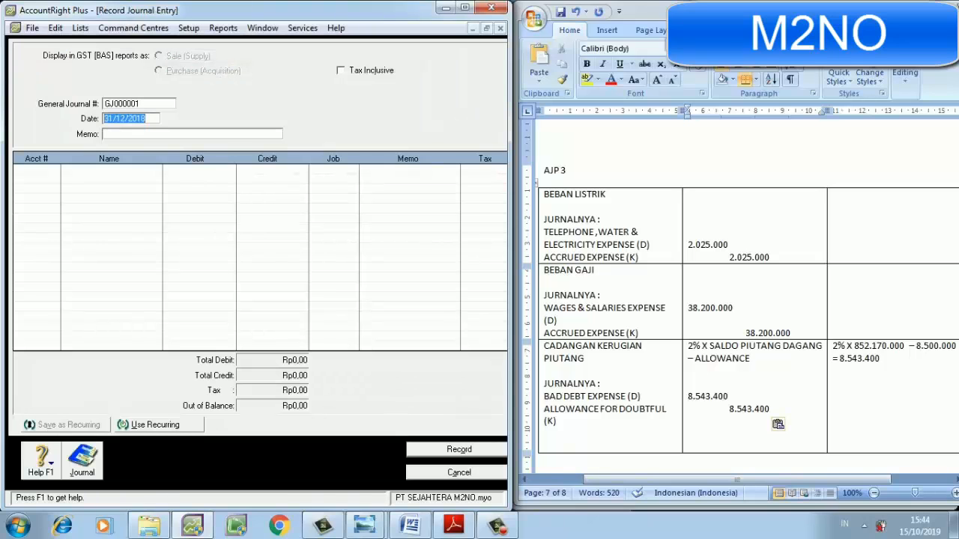
click(892, 8)
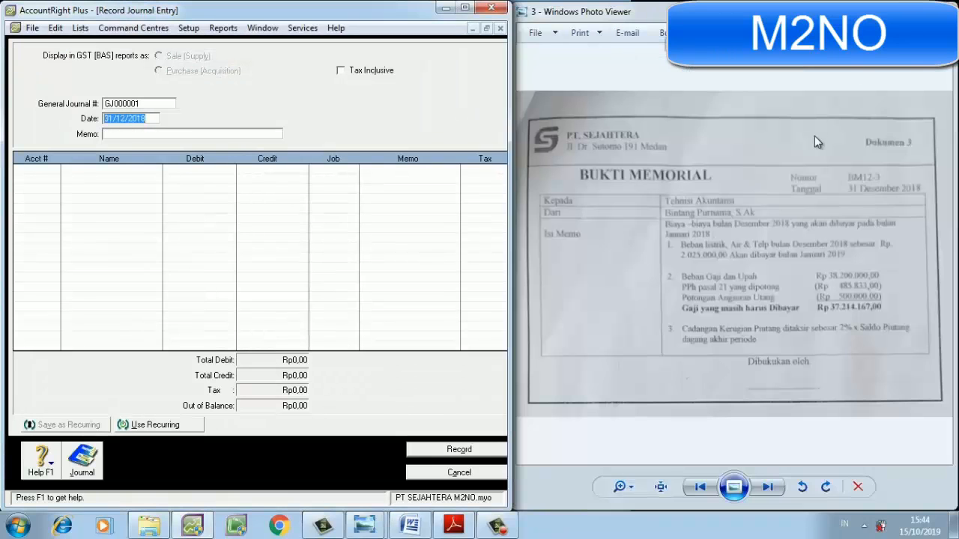
click(769, 486)
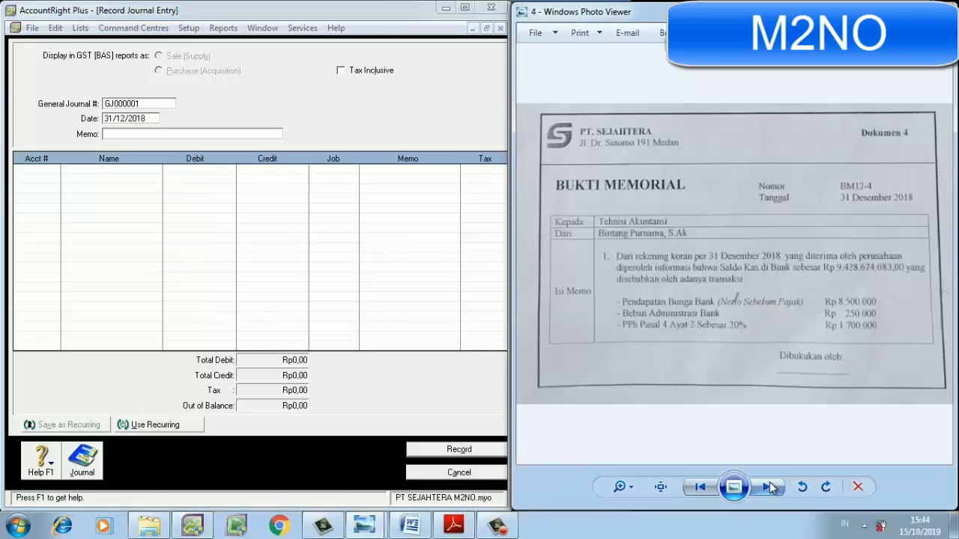
Number the journal entry BM12-4 and enter AJP 4 as its memo
click(162, 106)
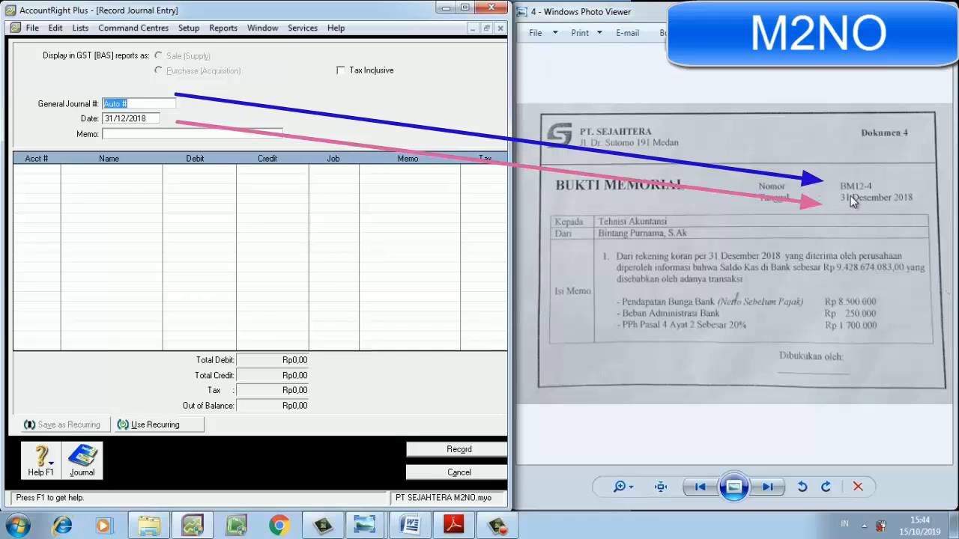
text(BM12-4)
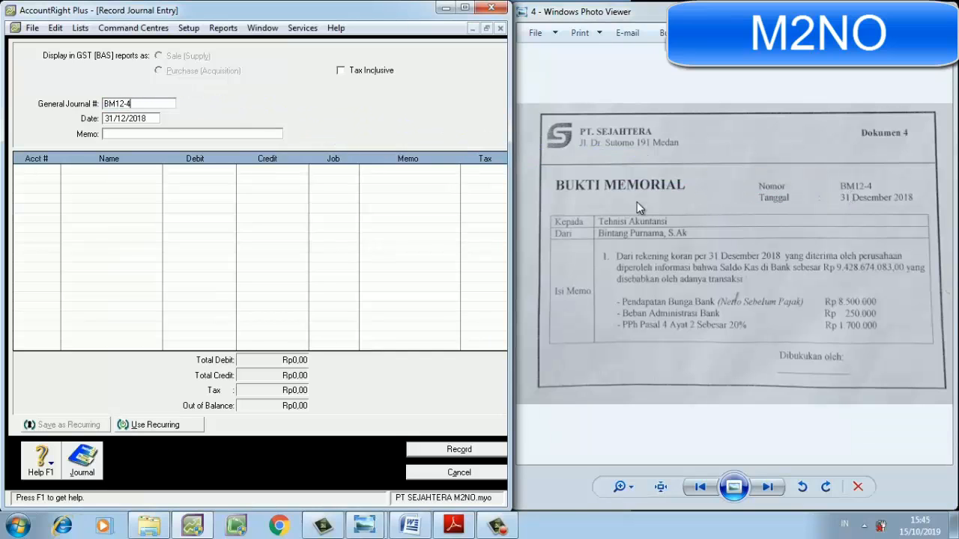
click(196, 133)
key(Tab)
Switch to Word, place it beside the Dokumen 4 memo, and enter 8.500.000 as the INTEREST REVENUE credit in the AJP 4 table
click(447, 11)
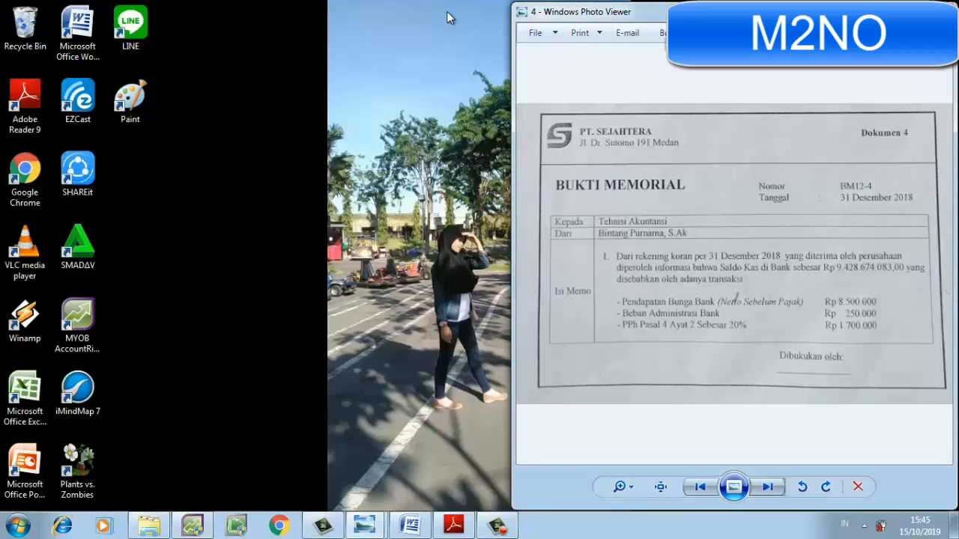
click(410, 526)
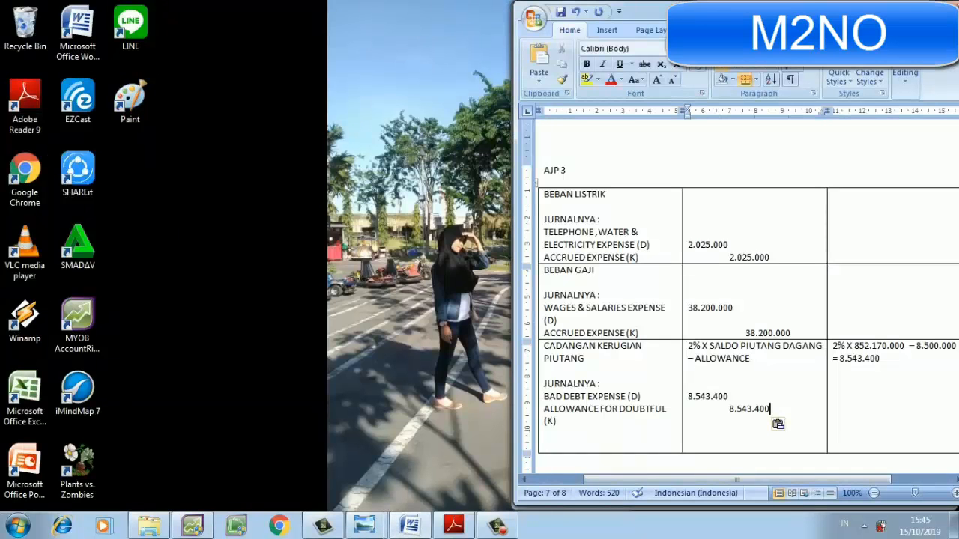
drag(678, 20, 206, 26)
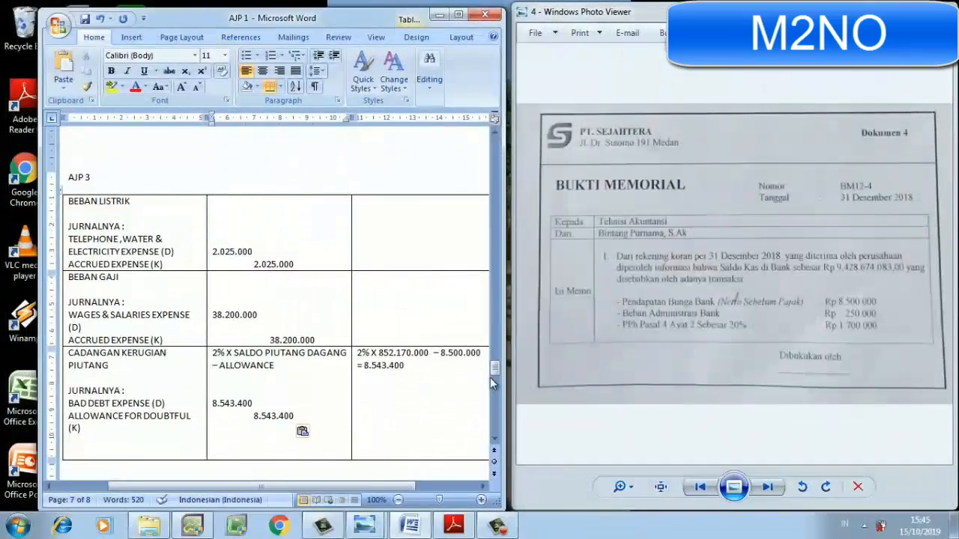
drag(495, 371, 493, 382)
click(226, 313)
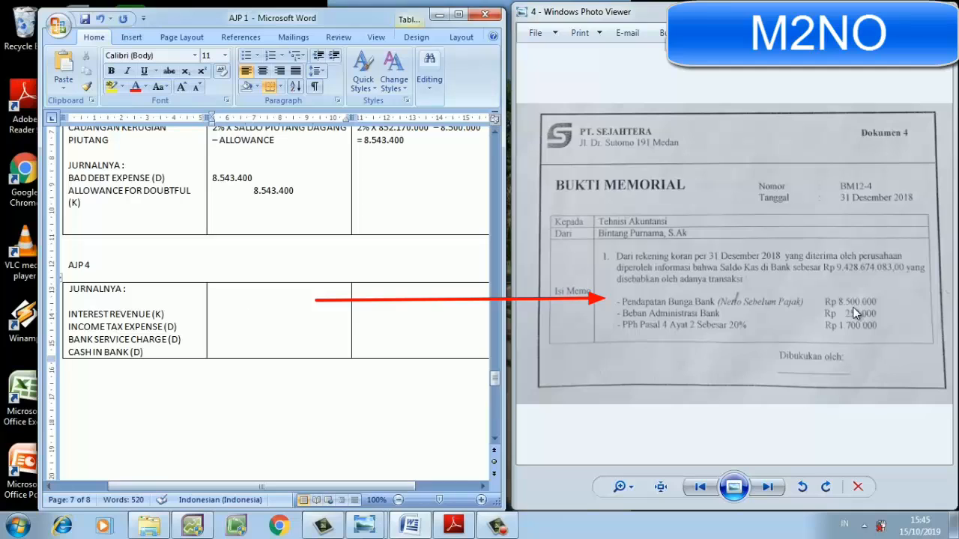
text(8.500.000)
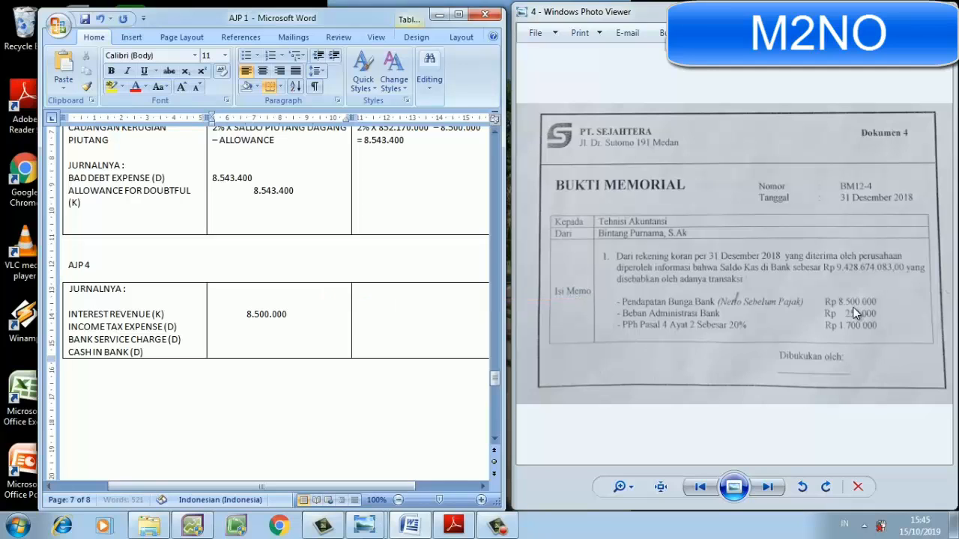
key(Return)
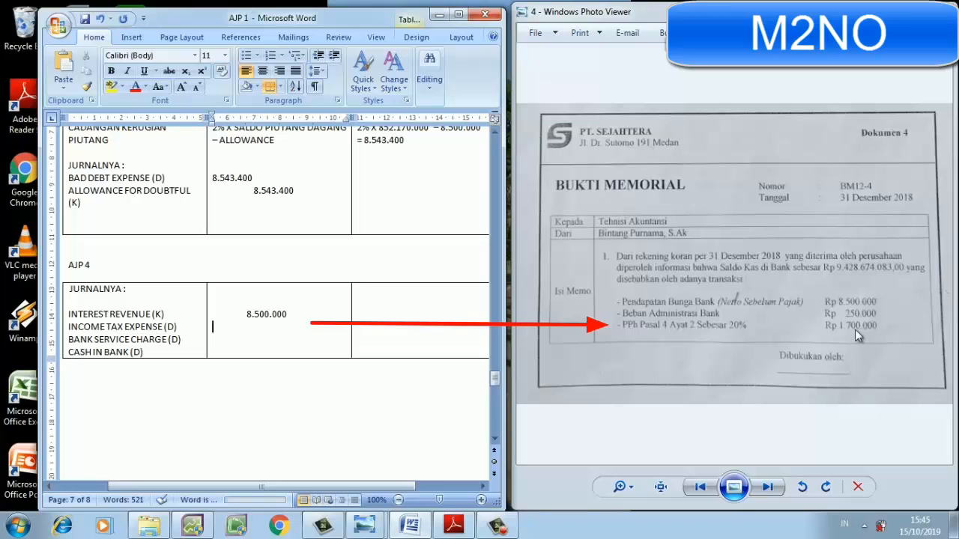
Enter 1.700.000 as the INCOME TAX EXPENSE debit in the AJP 4 table
text(1.70)
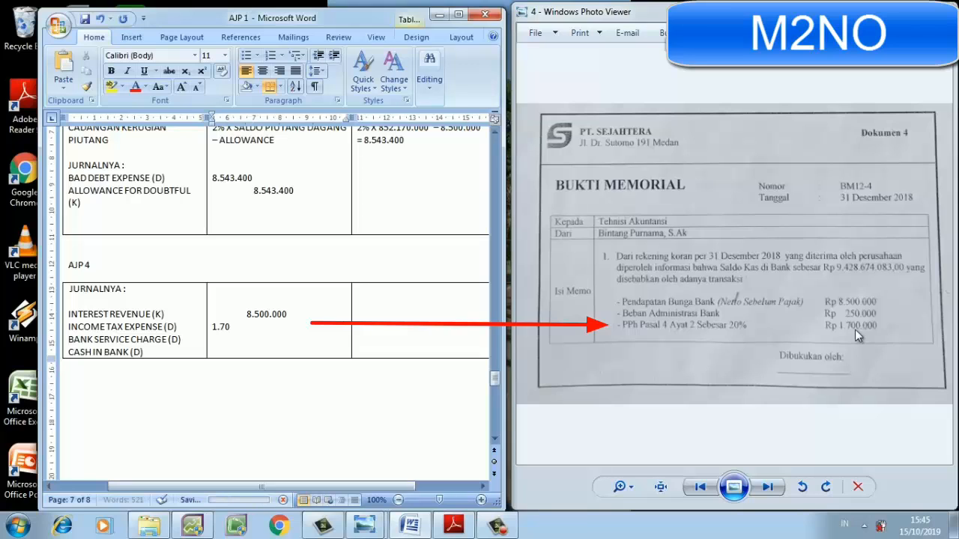
text(00)
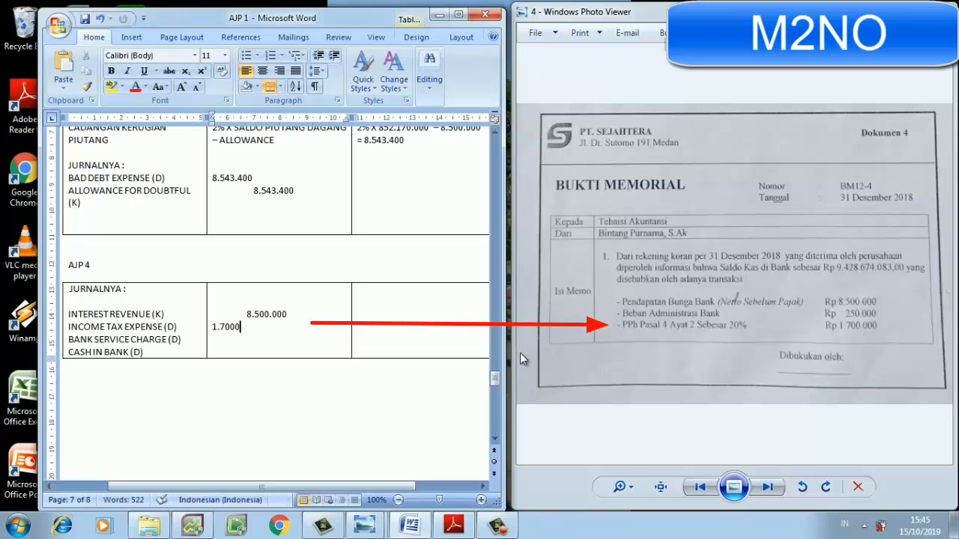
text(000)
key(Return)
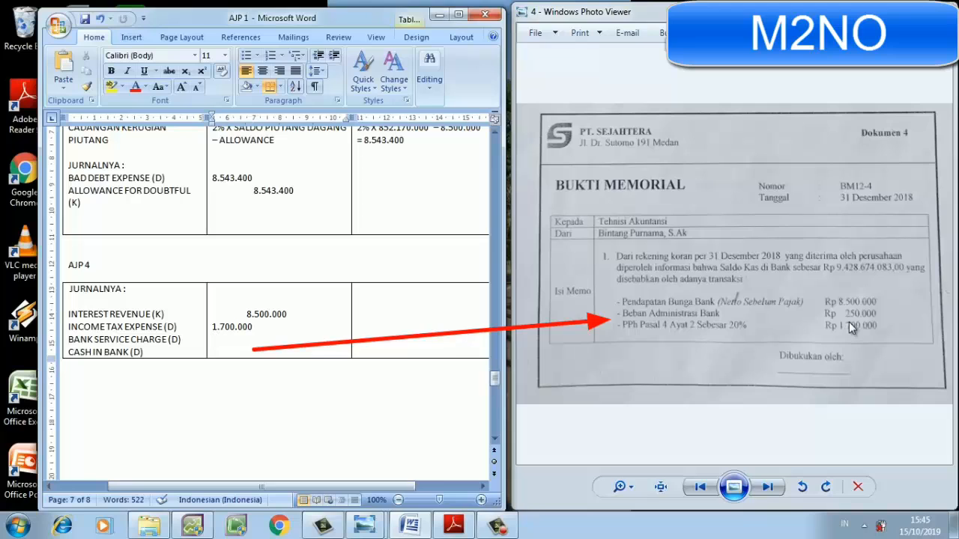
Enter debits of 250.000 for BANK SERVICE CHARGE and 6.550.000 for CASH IN BANK in the AJP 4 table
text(250.0)
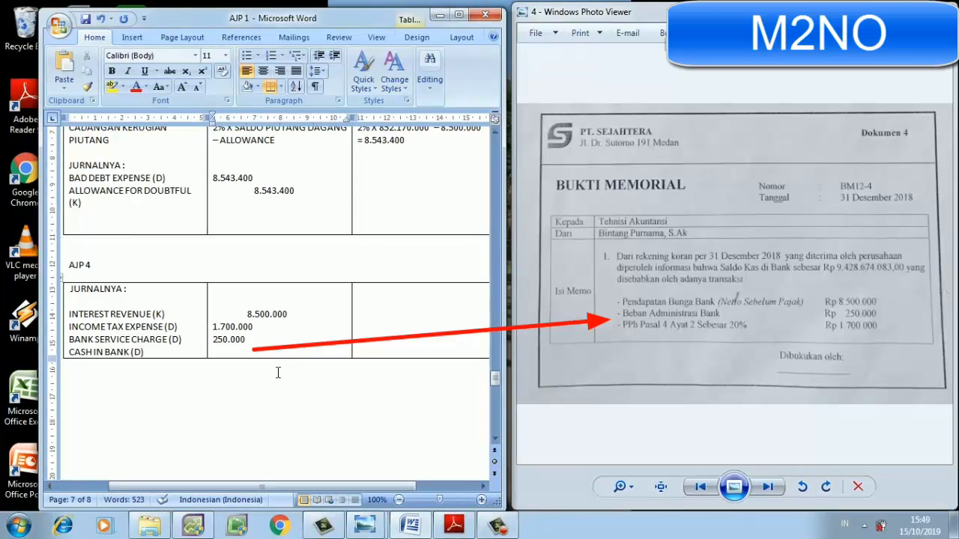
key(Return)
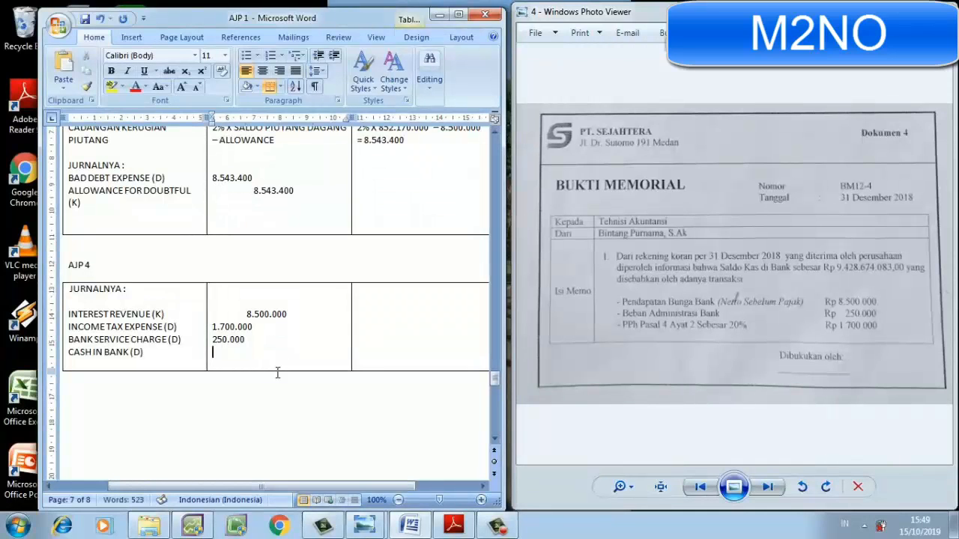
text(6.550)
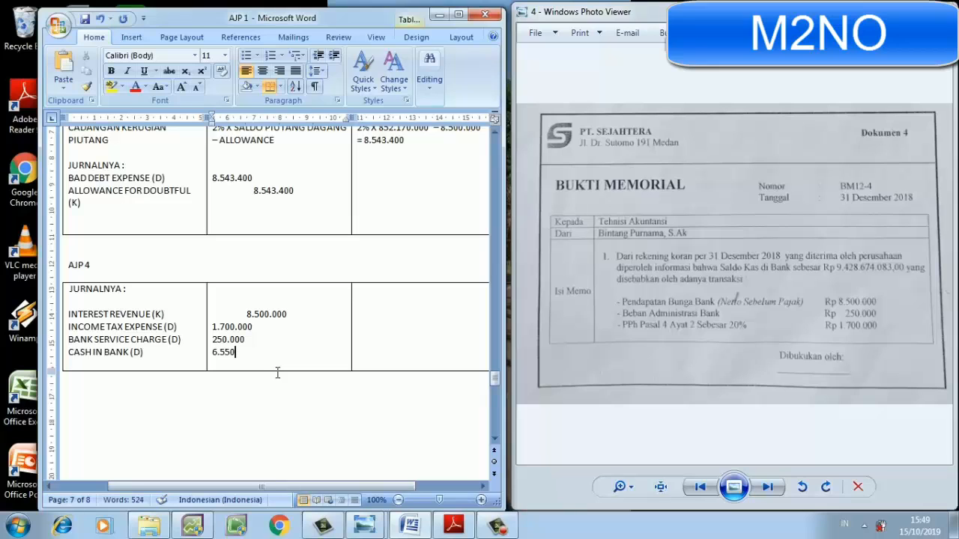
text(.000)
Switch back to AccountRight Plus beside the Word table and add account 8-1100 INTEREST REVENUE to the first journal line
drag(369, 16, 847, 13)
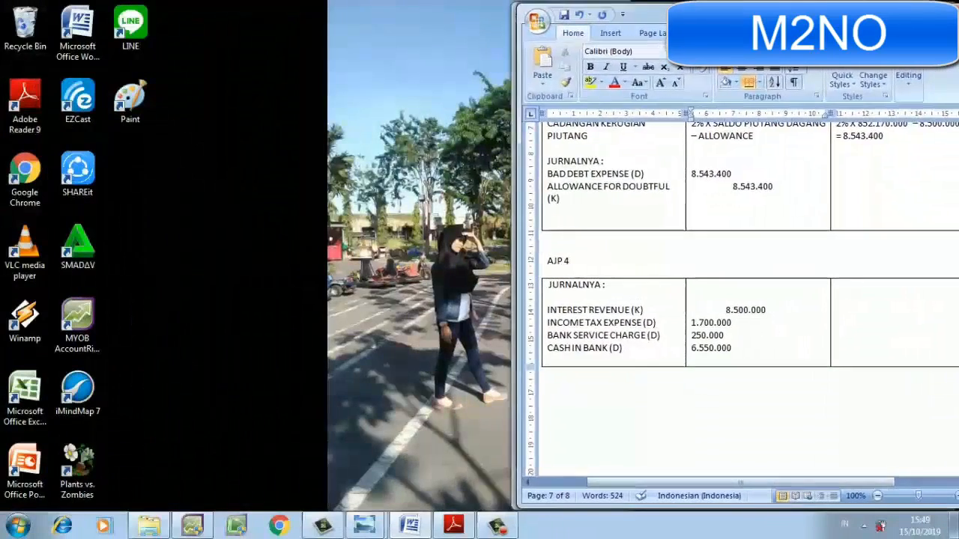
click(193, 527)
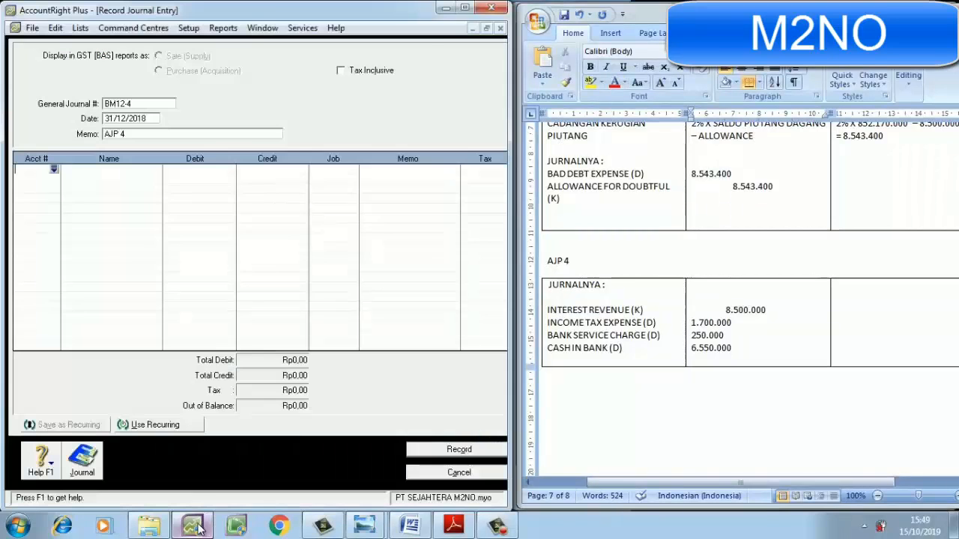
click(54, 171)
click(203, 264)
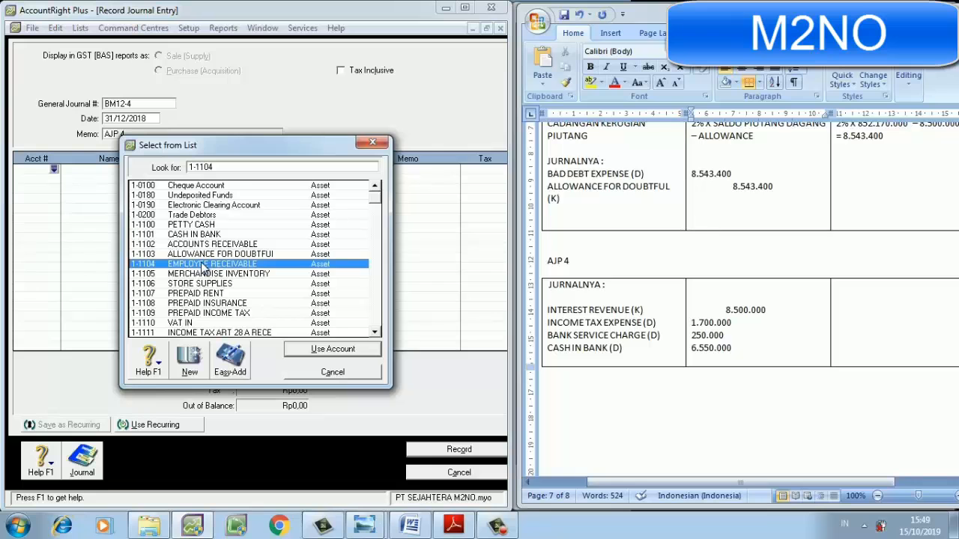
key(Down)
key(Down)
key(Down)
key(Down)
key(Down)
key(Down)
key(Down)
key(Down)
key(Down)
key(Down)
key(Down)
key(Down)
key(Down)
key(Down)
key(Down)
key(Down)
key(Down)
key(Down)
key(Down)
key(Down)
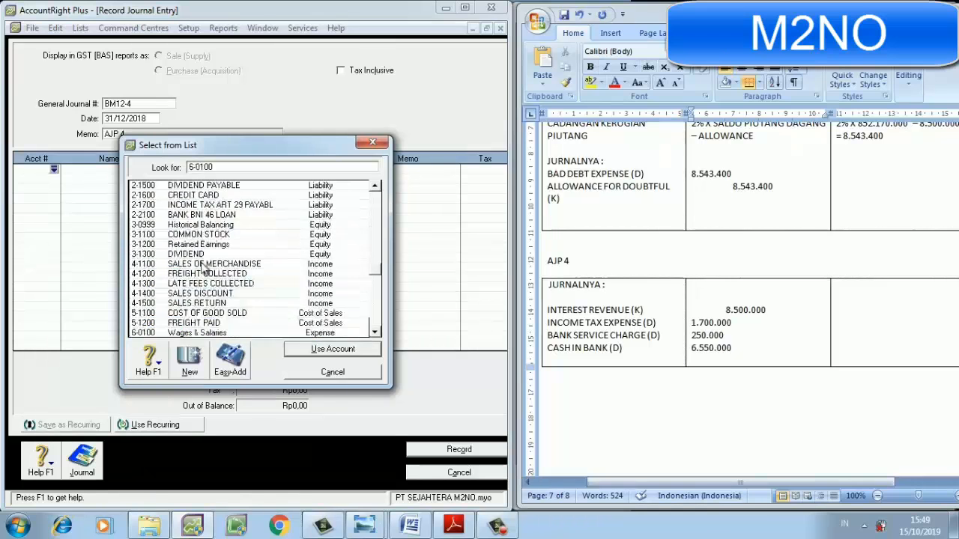
key(Down)
key(Down)
key(Down)
key(Down)
key(Down)
key(Down)
key(Down)
key(Down)
key(Down)
key(Down)
key(Down)
key(Down)
key(Down)
key(Down)
key(Down)
key(Down)
key(Down)
key(Down)
key(Down)
key(Down)
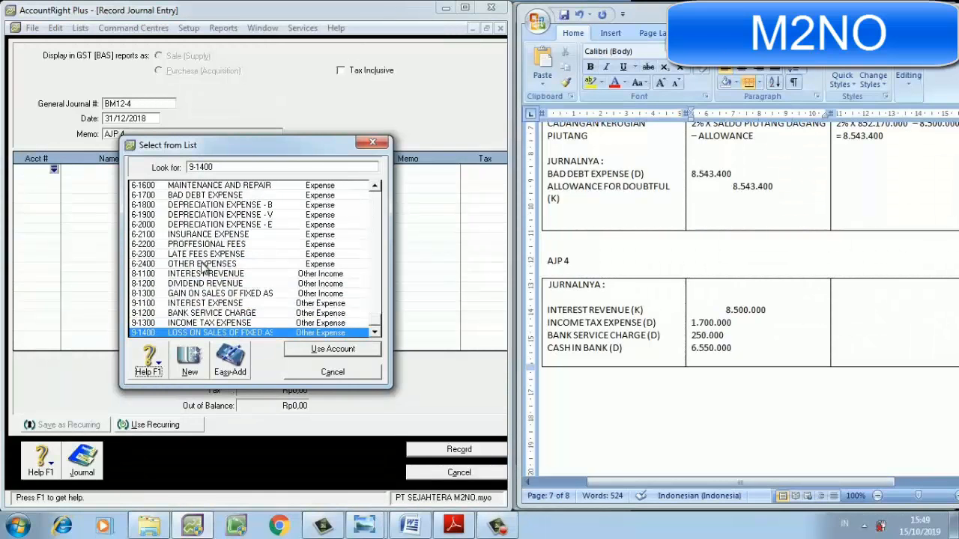
double_click(203, 274)
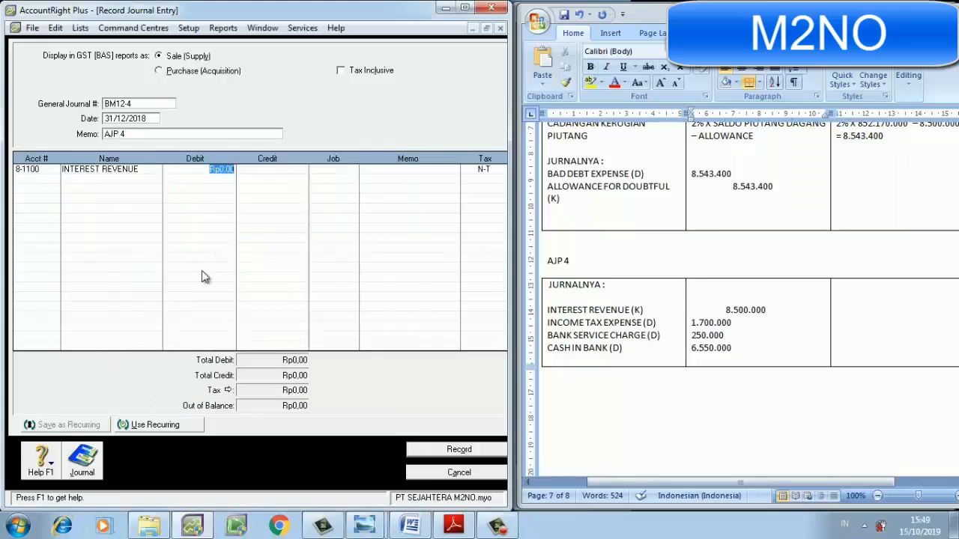
Add account 9-1300 INCOME TAX EXPENSE to the second line of journal BM12-4
click(48, 186)
click(53, 180)
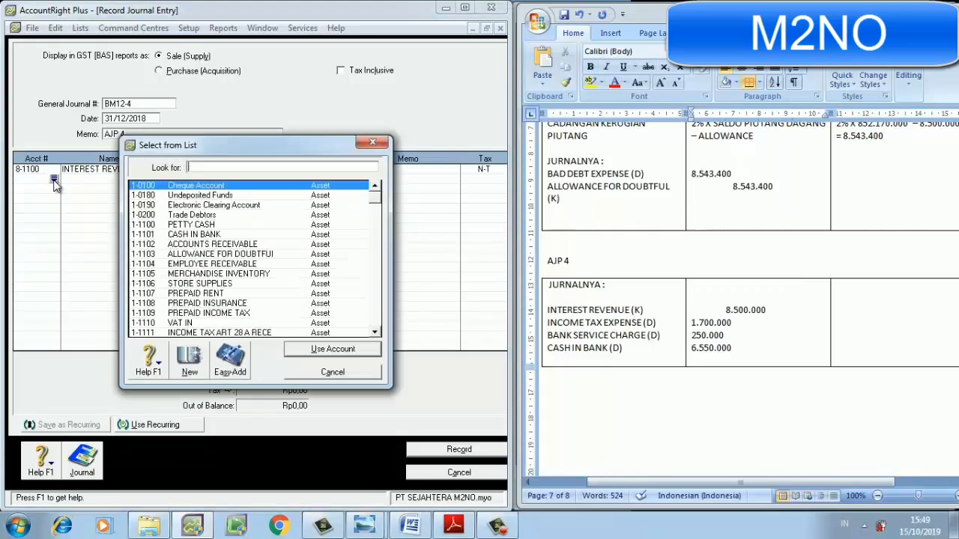
click(156, 248)
key(Down)
key(Down)
key(Down)
key(Down)
key(Down)
key(Down)
key(Down)
key(Down)
key(Down)
key(Down)
key(Down)
key(Down)
key(Down)
key(Down)
key(Down)
key(Down)
key(Down)
key(Down)
key(Down)
key(Down)
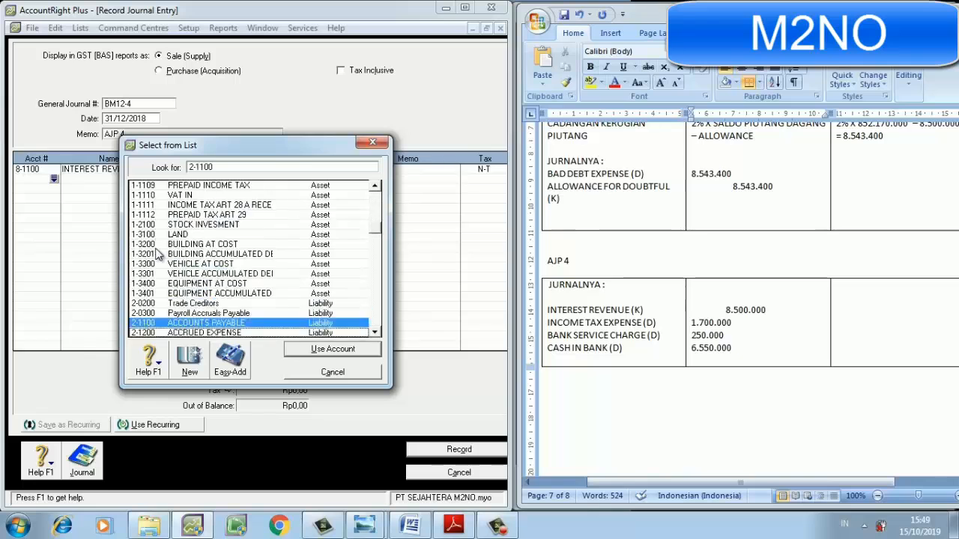
key(Down)
key(Down)
key(Down)
key(Down)
key(Down)
key(Down)
key(Down)
key(Down)
key(Down)
key(Down)
key(Down)
key(Down)
key(Down)
key(Down)
key(Down)
key(Down)
key(Down)
key(Down)
key(Down)
key(Down)
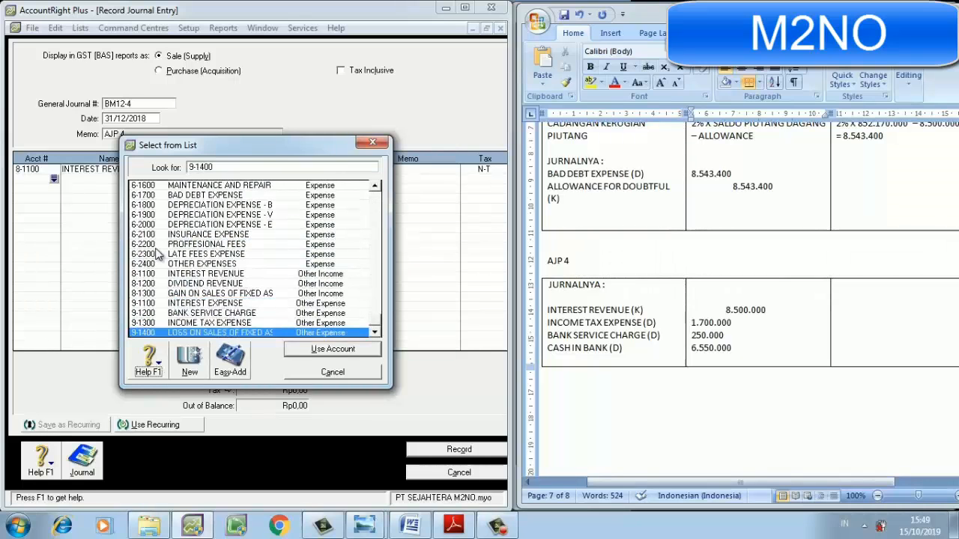
scroll(155, 255, up, 1)
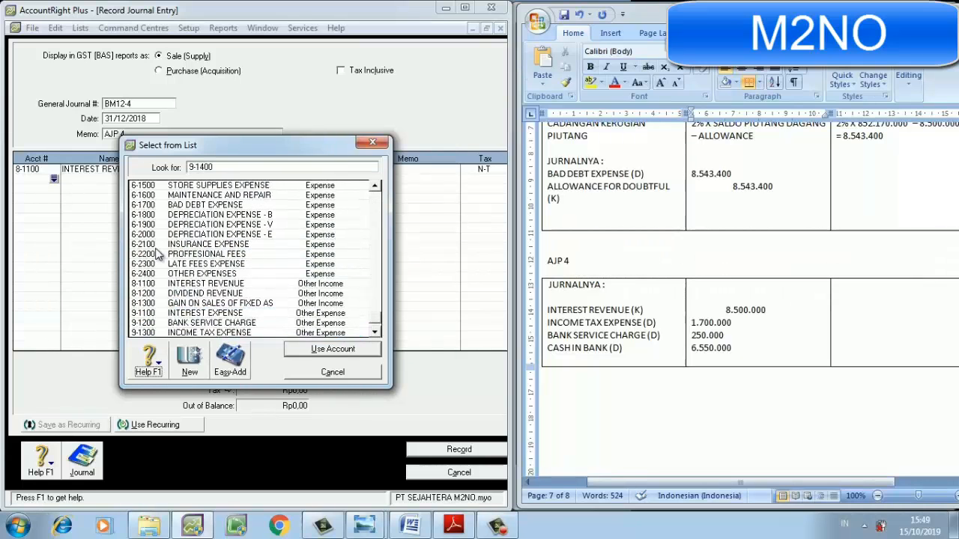
double_click(201, 333)
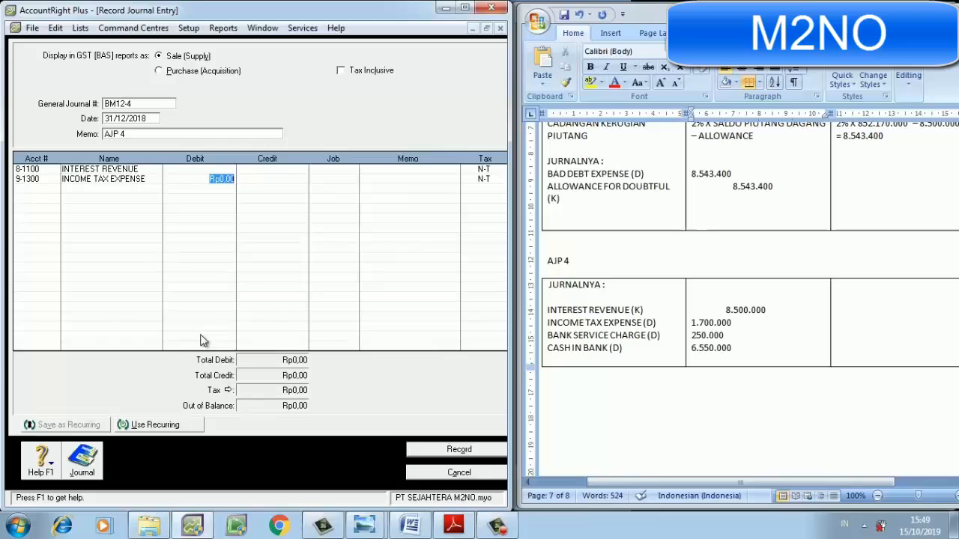
Add account 9-1200 BANK SERVICE CHARGE to the third line of journal BM12-4
click(54, 189)
click(54, 189)
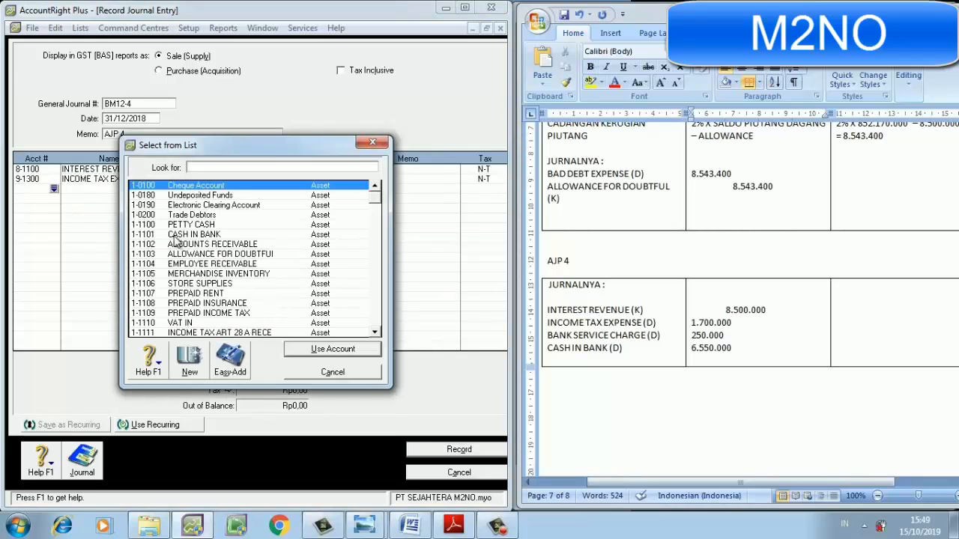
text(1-1100)
key(Down)
key(Down)
key(Down)
key(Down)
key(Down)
key(Down)
key(Down)
key(Down)
key(Down)
key(Down)
key(Down)
key(Down)
key(Down)
key(Down)
key(Down)
key(Down)
key(Down)
key(Down)
key(Down)
key(Down)
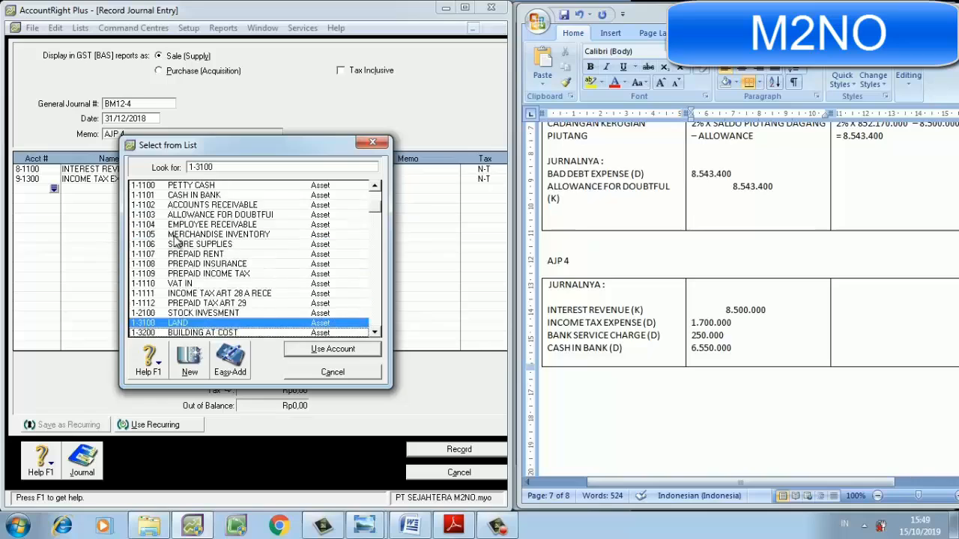
key(Down)
key(Down)
key(Down)
key(Down)
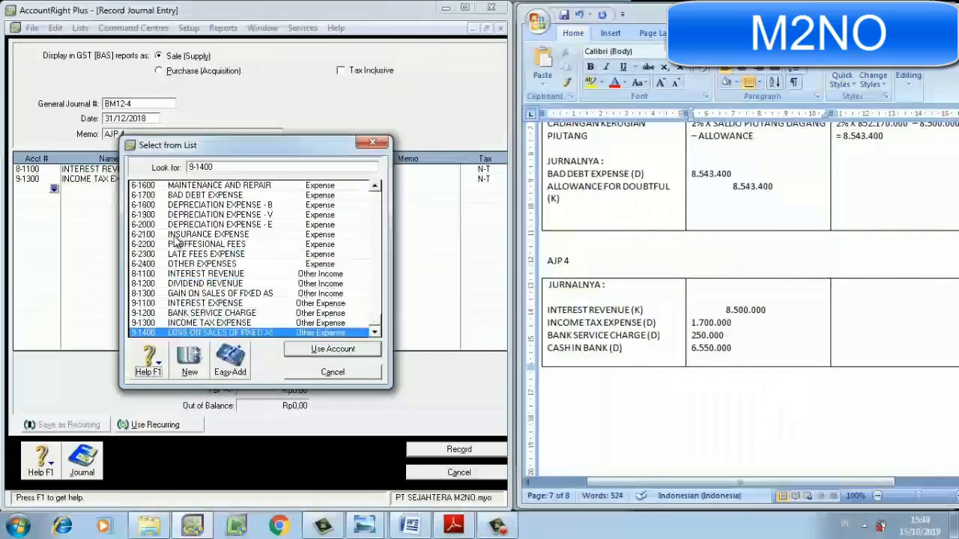
double_click(255, 314)
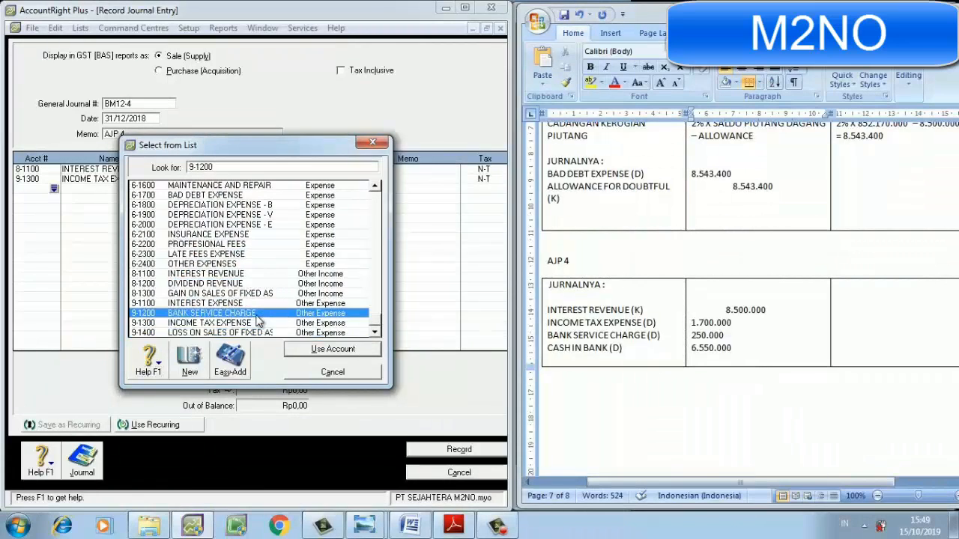
Add account 1-1101 CASH IN BANK to the fourth line of journal BM12-4
click(50, 198)
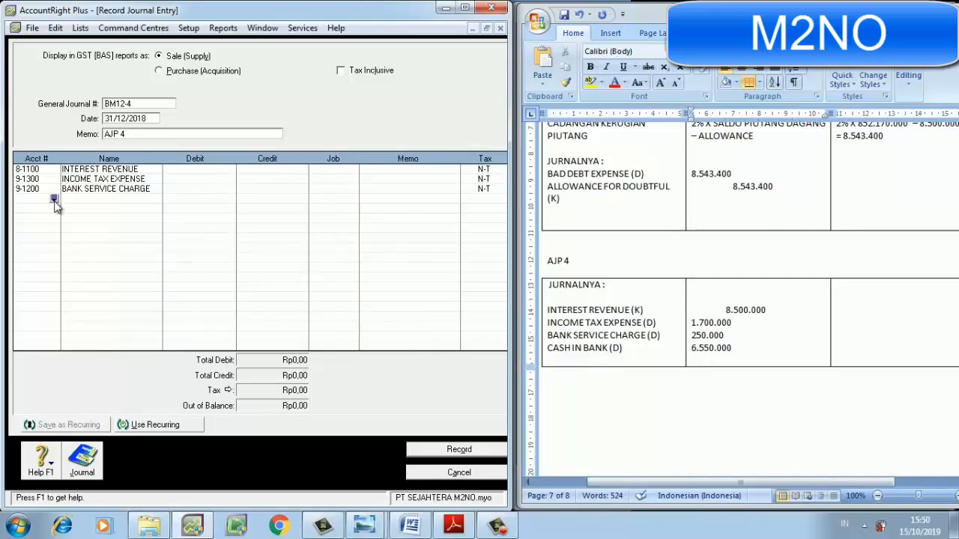
click(55, 200)
double_click(212, 234)
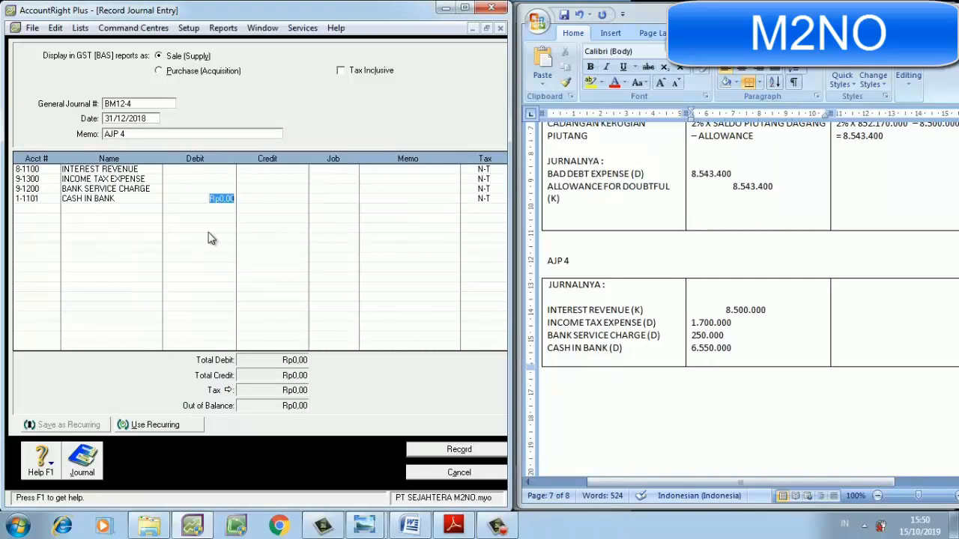
Enter a credit of 8500000 for INTEREST REVENUE and a debit of 1700000 for INCOME TAX EXPENSE in journal BM12-4
click(255, 172)
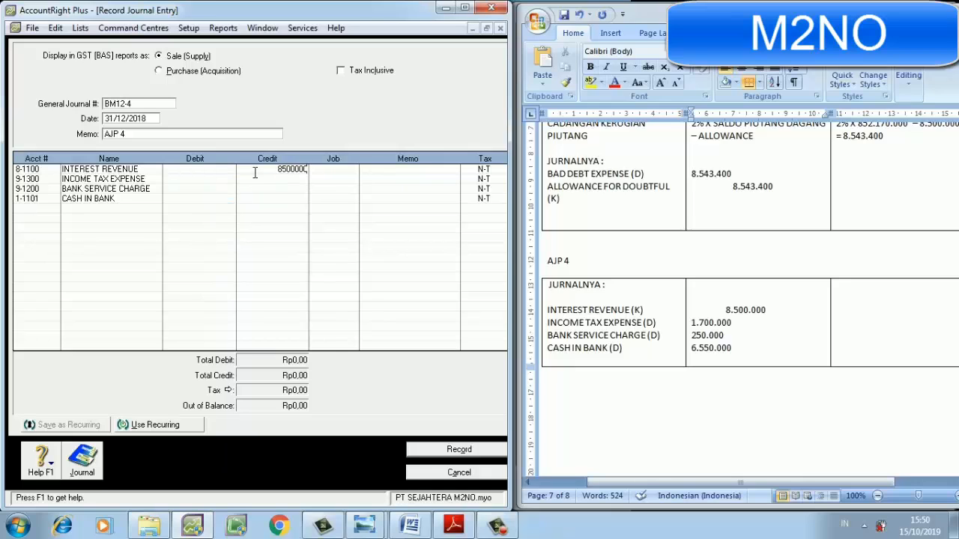
key(Return)
click(228, 180)
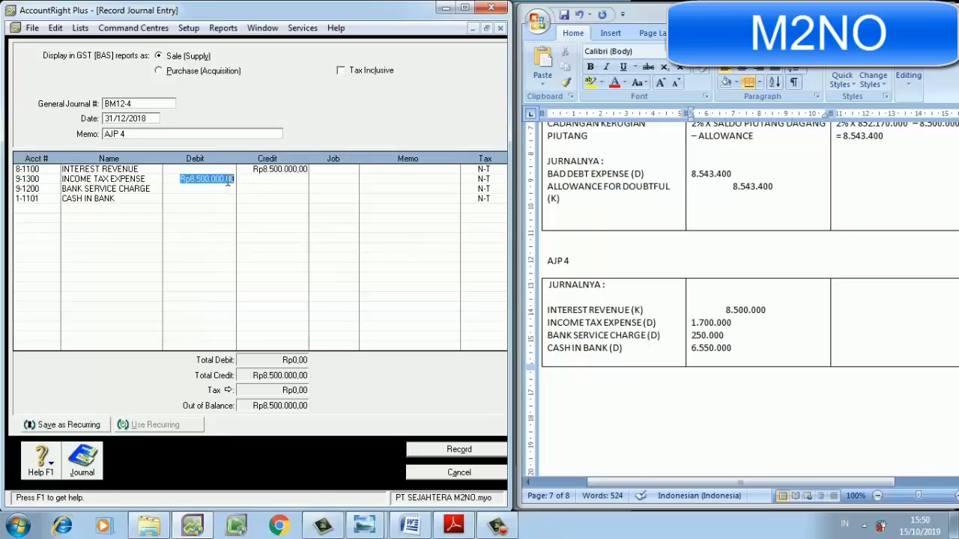
key(BackSpace)
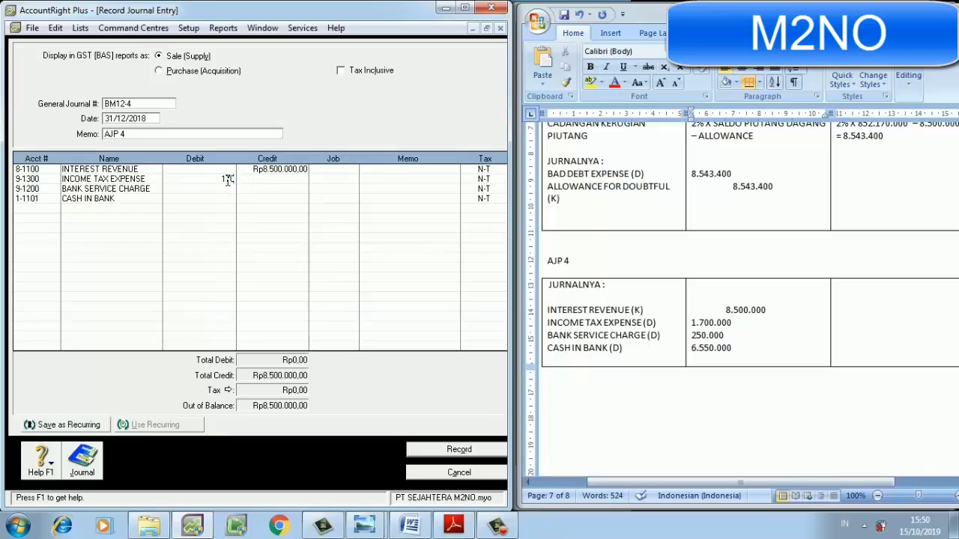
text(1700000)
key(Return)
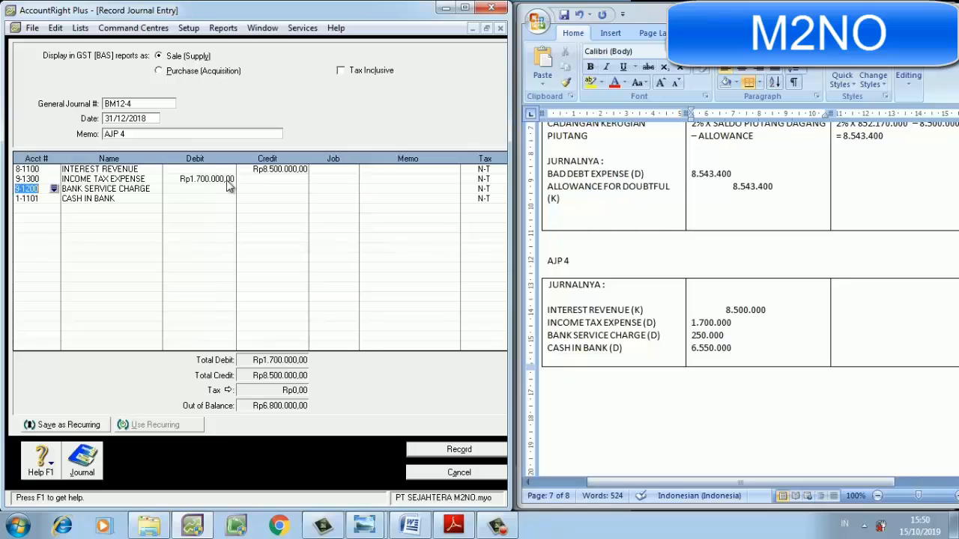
Enter a debit of 250000 on the BANK SERVICE CHARGE line of journal BM12-4
click(221, 190)
text(2)
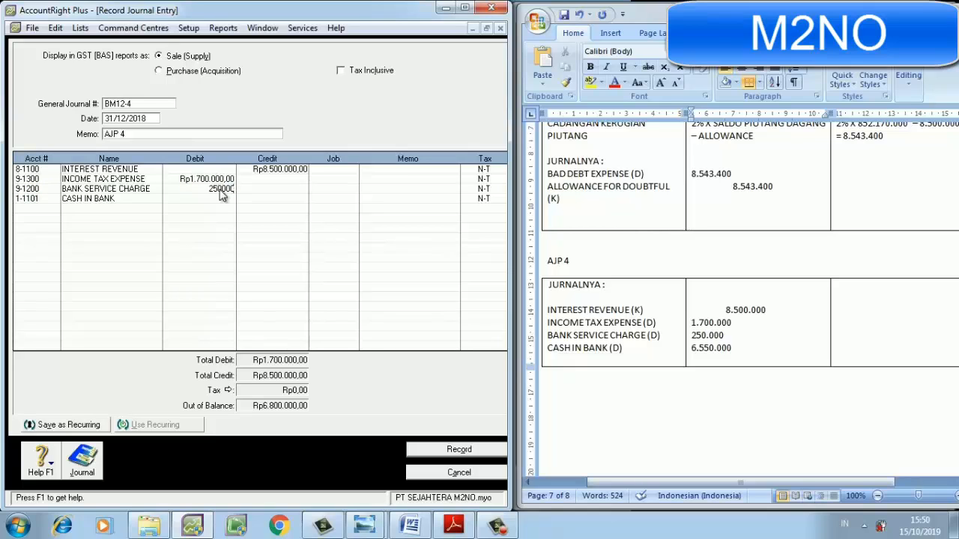
text(50.000)
key(Return)
Accept a debit of Rp6.550.000,00 for CASH IN BANK, then record journal BM12-4 and leave journal entry
click(221, 198)
key(Return)
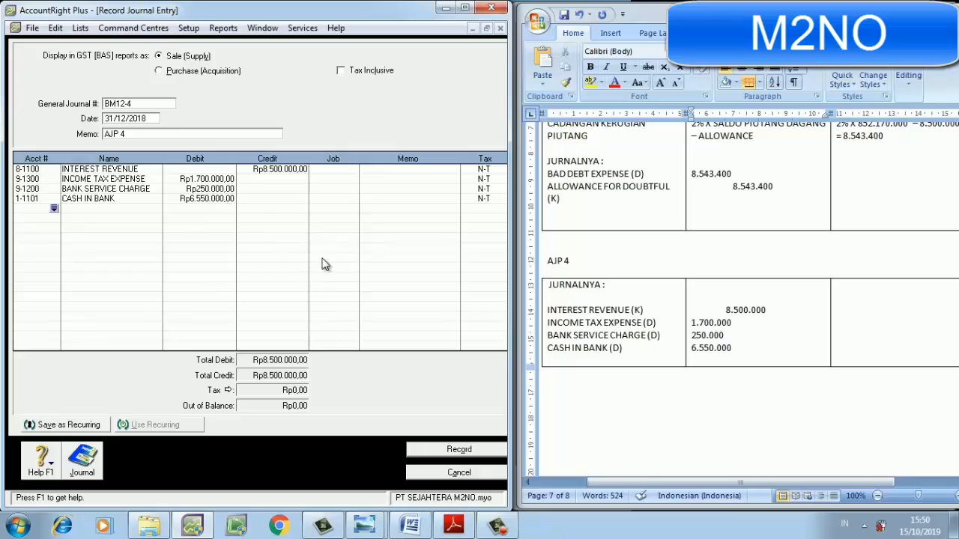
click(457, 448)
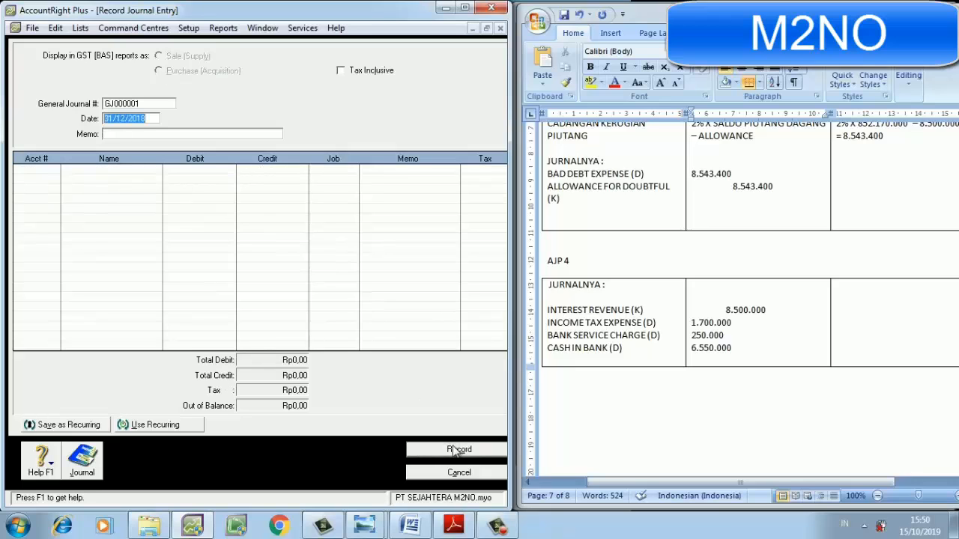
click(455, 473)
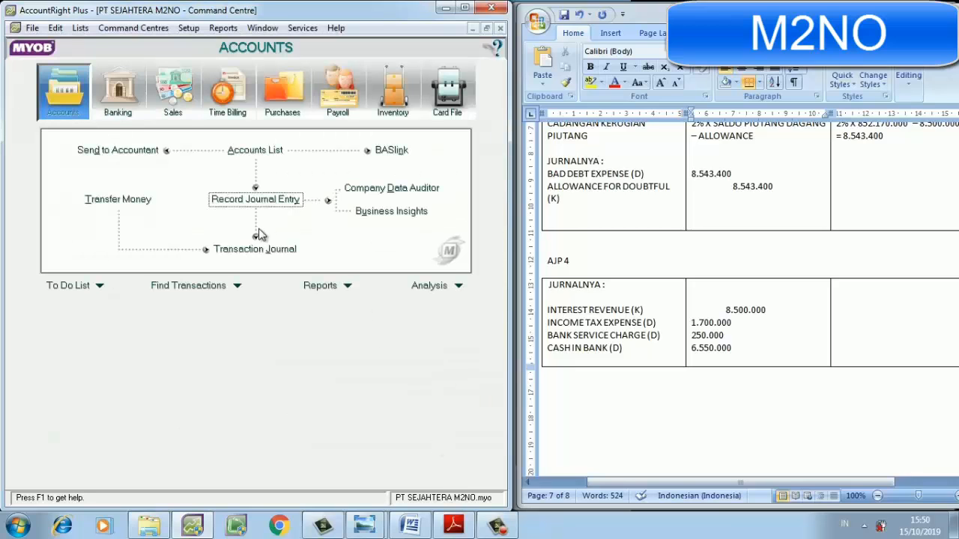
Review the general entries for AJP 1 through AJP 4 in the Transaction Journal and close it
click(261, 249)
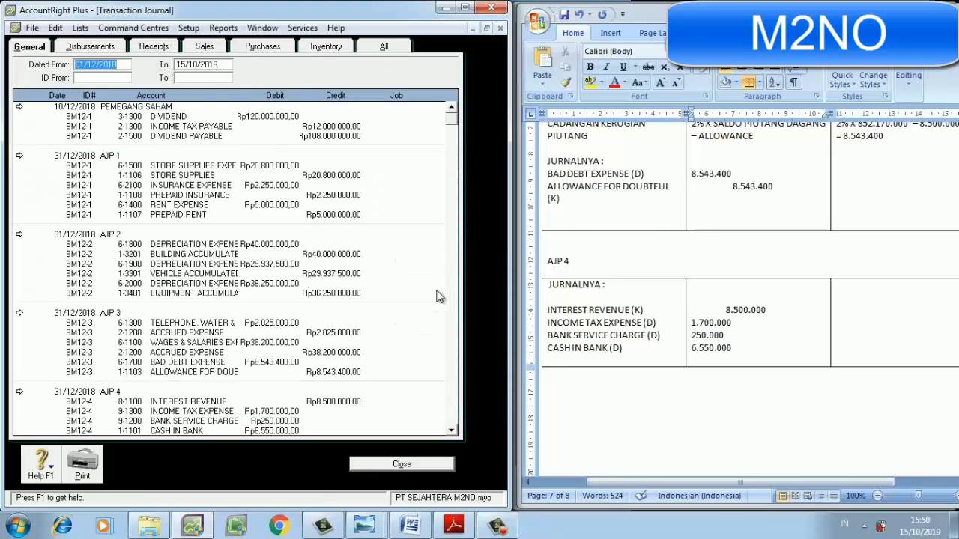
scroll(433, 359, down, 1)
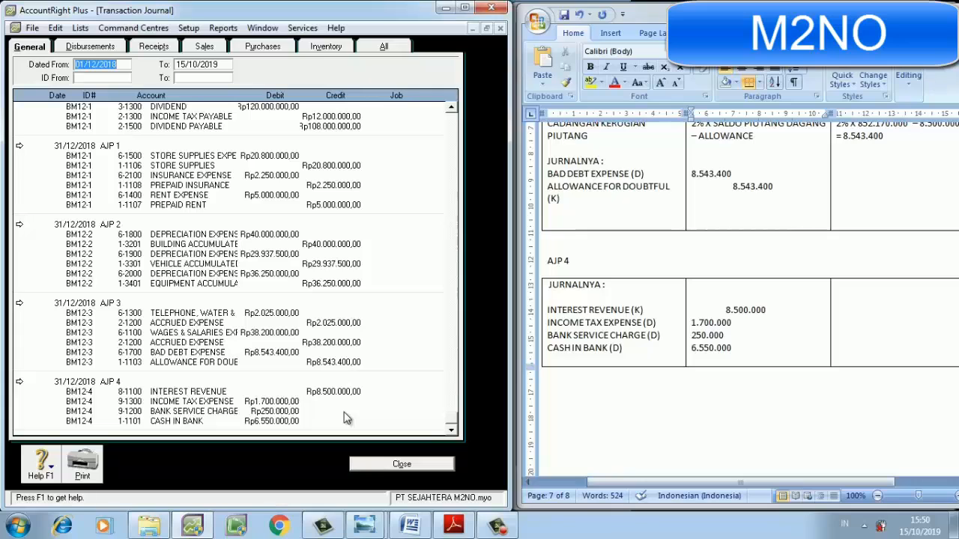
click(372, 463)
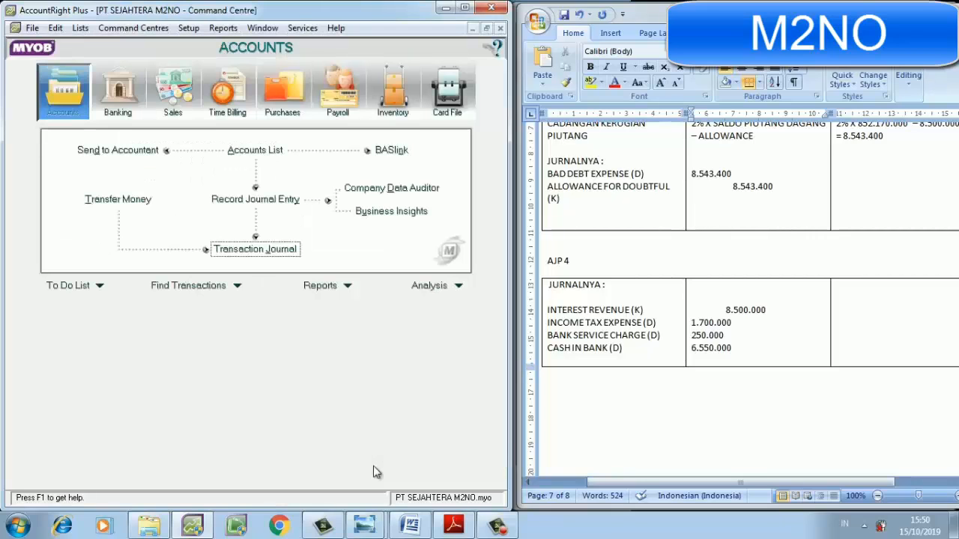